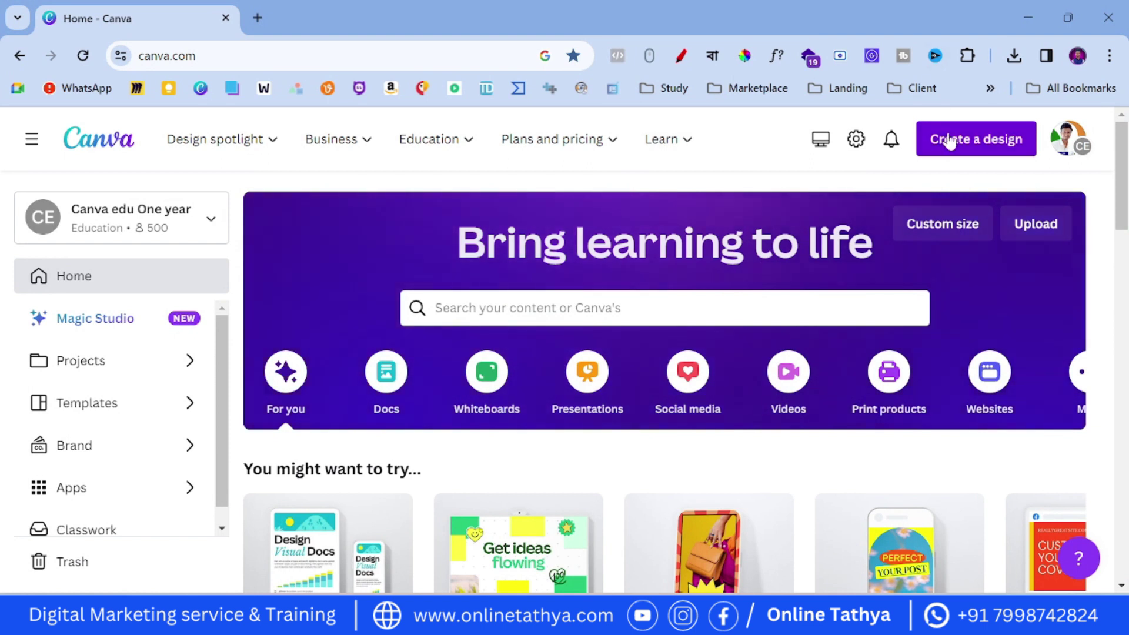
Step: Create a new blank Instagram Post (Square) design
left_click(947, 141)
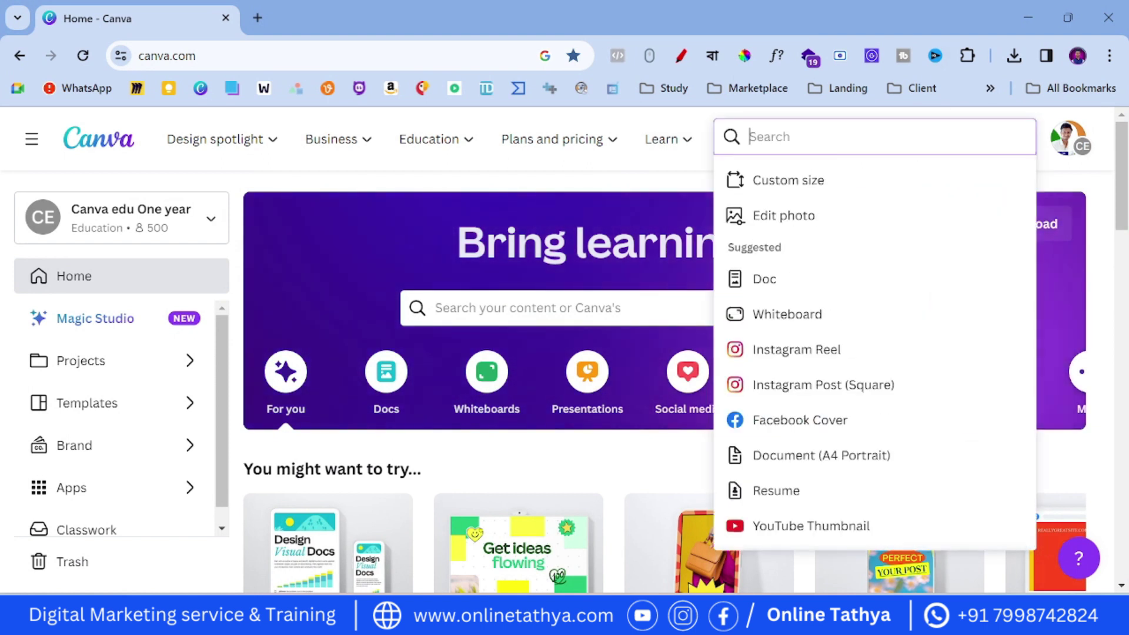
left_click(812, 388)
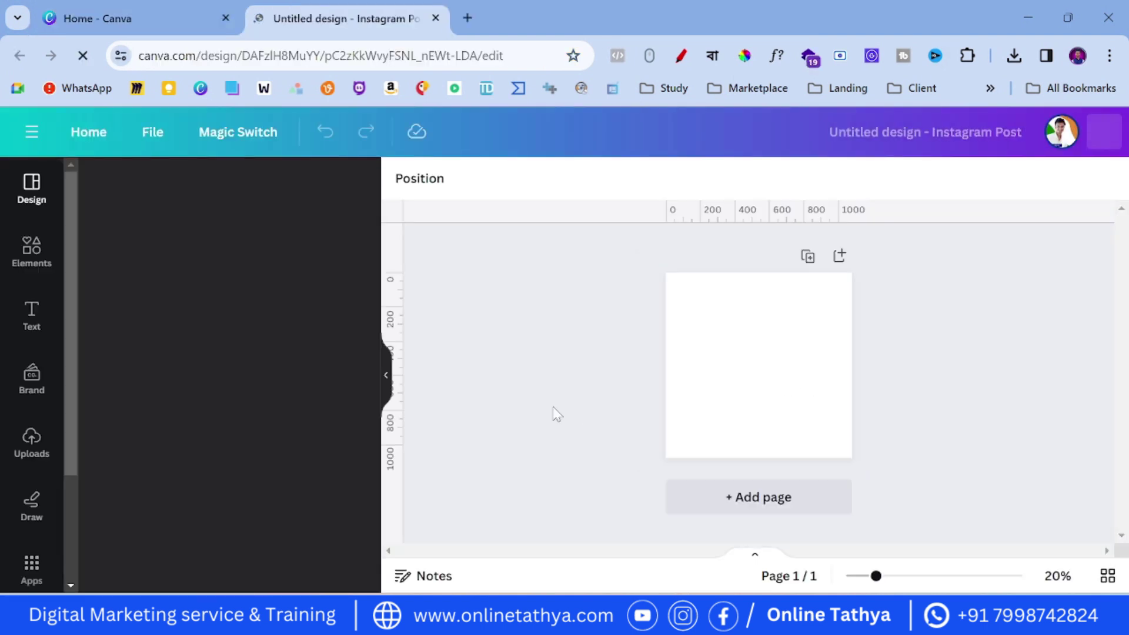
left_click(826, 578)
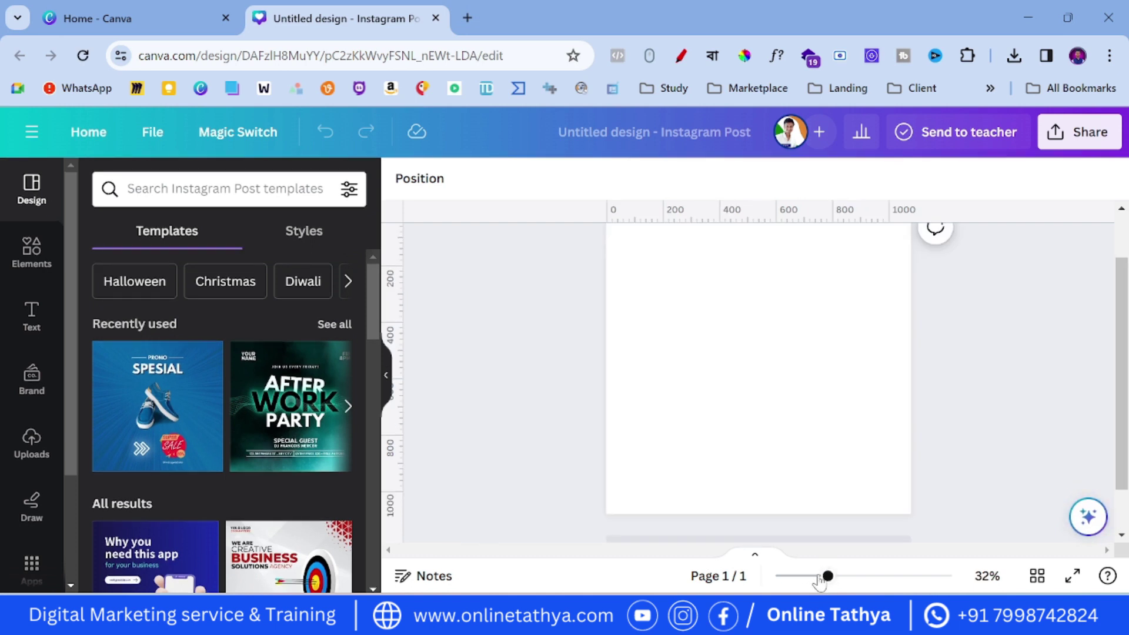
left_click(818, 576)
Step: Search the Instagram post templates for "pink gradient"
left_click(223, 188)
type("p")
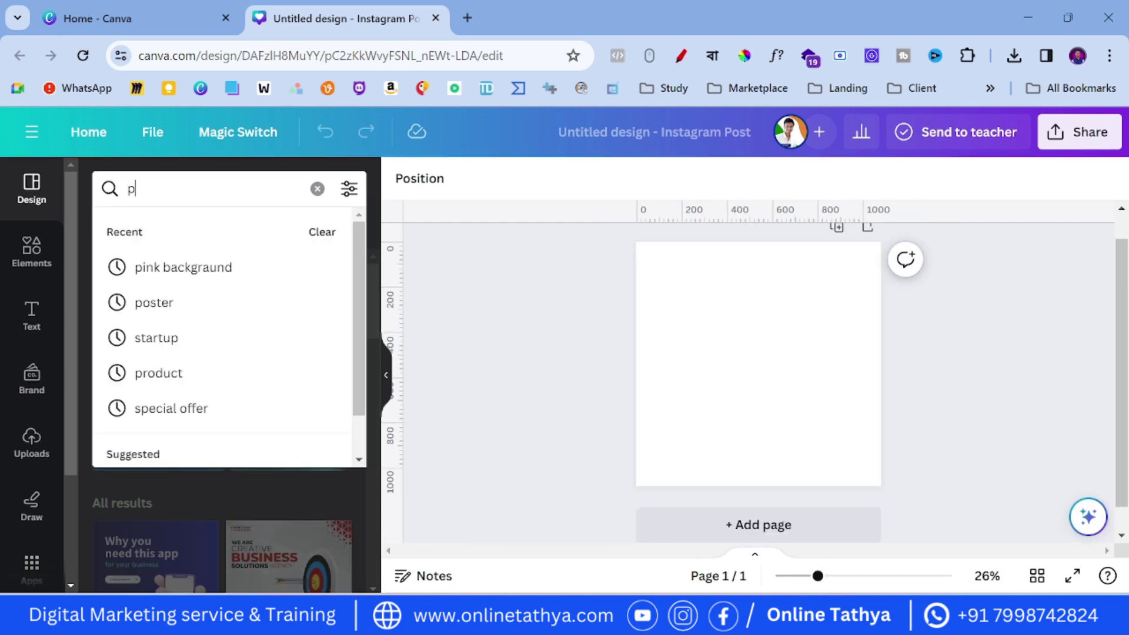
type("ink gr")
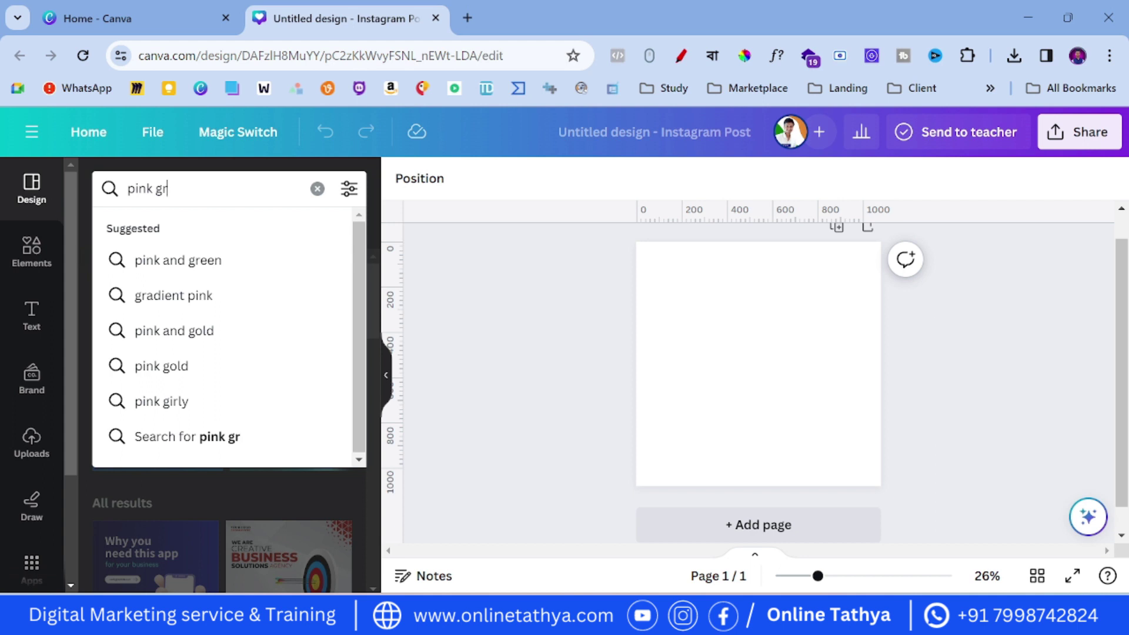
type("adient")
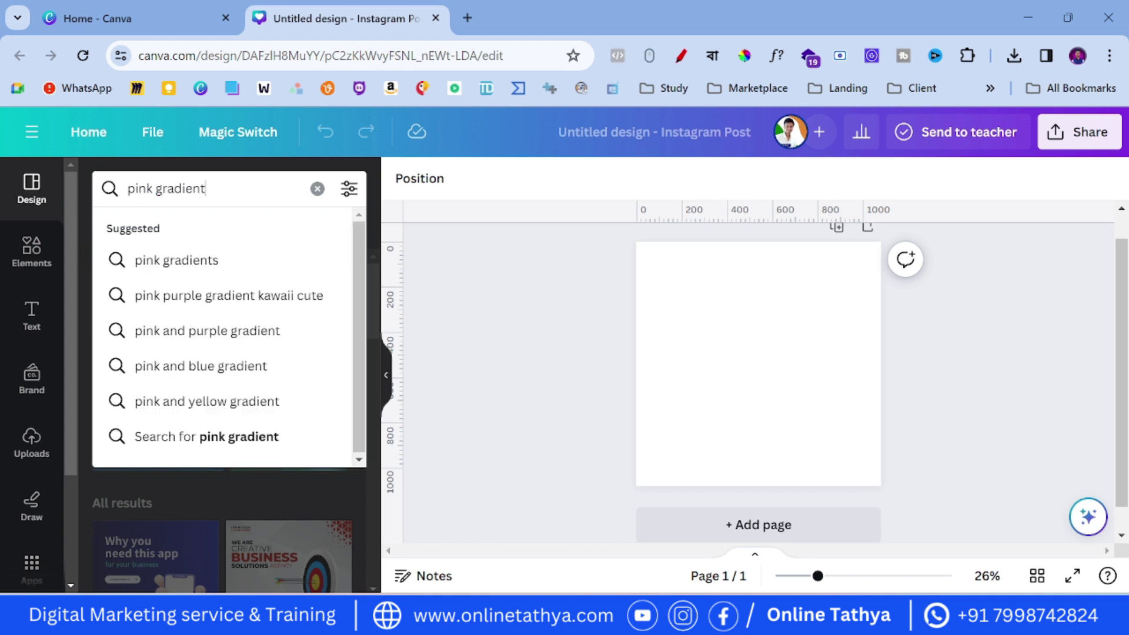
key("Return")
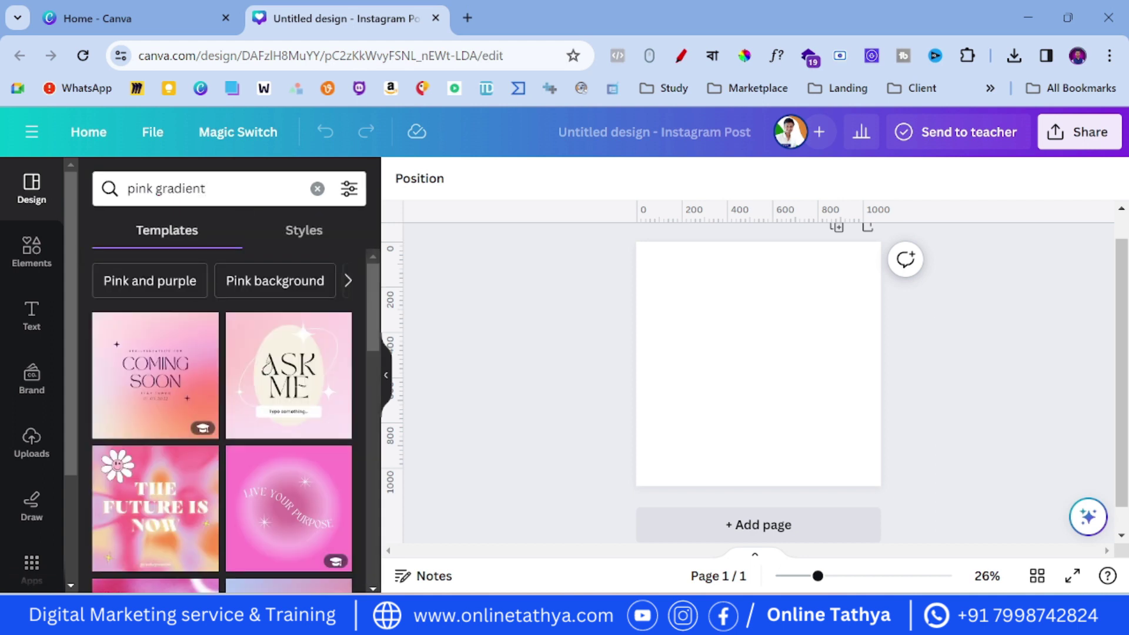
Step: Search the element photos for "pink gradient" and add the red-to-pink gradient photo to the page
left_click(57, 241)
type("pink gra")
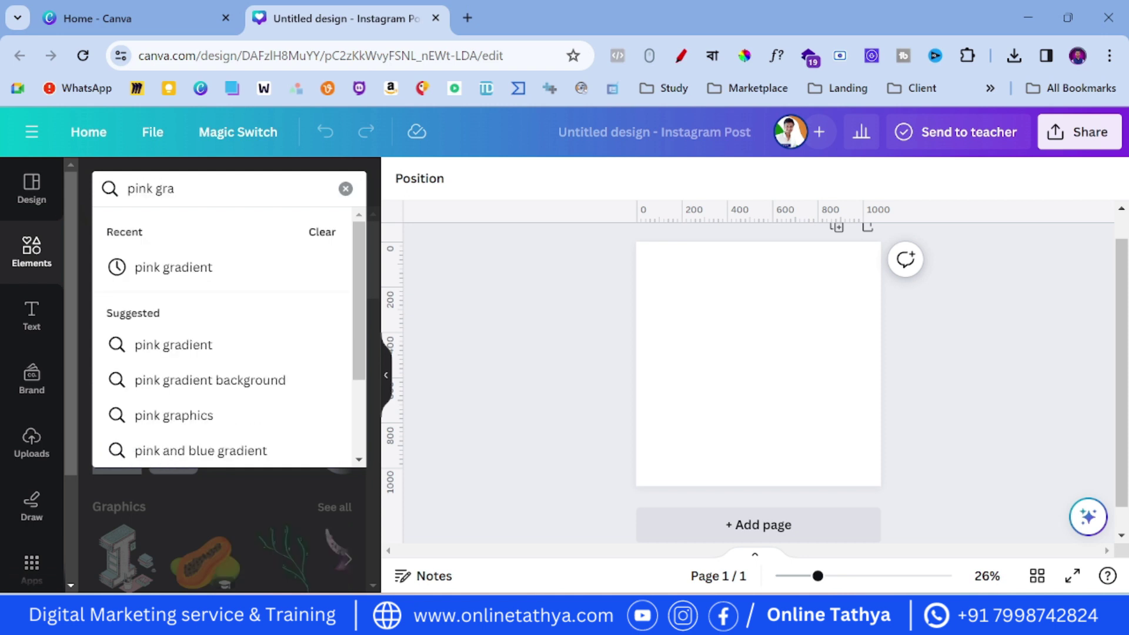
key("Return")
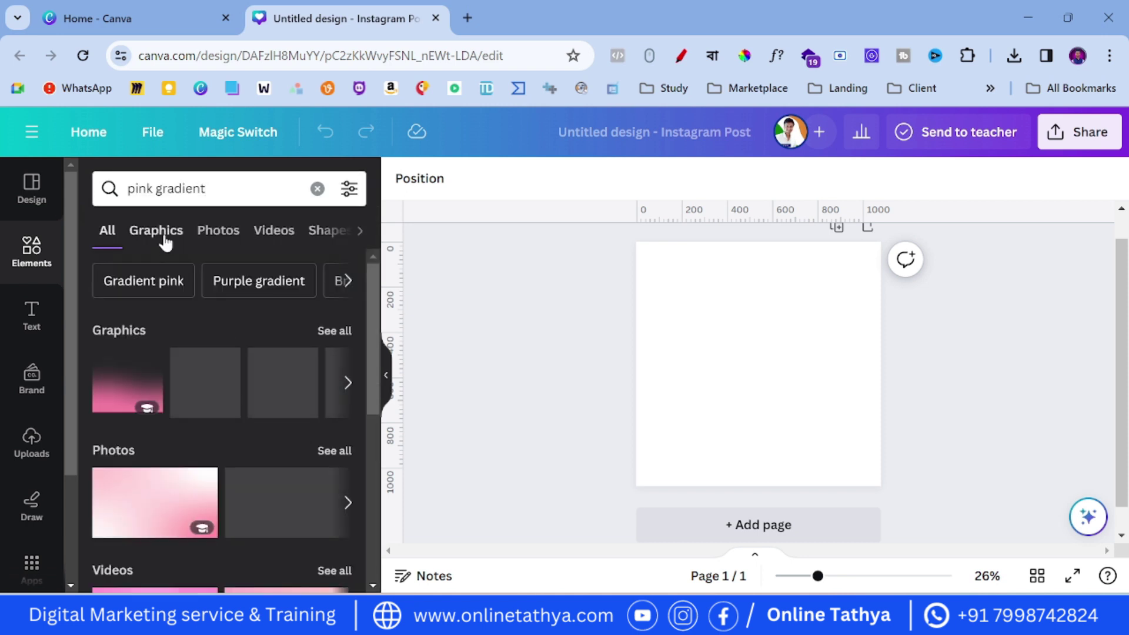
left_click(155, 231)
left_click(224, 237)
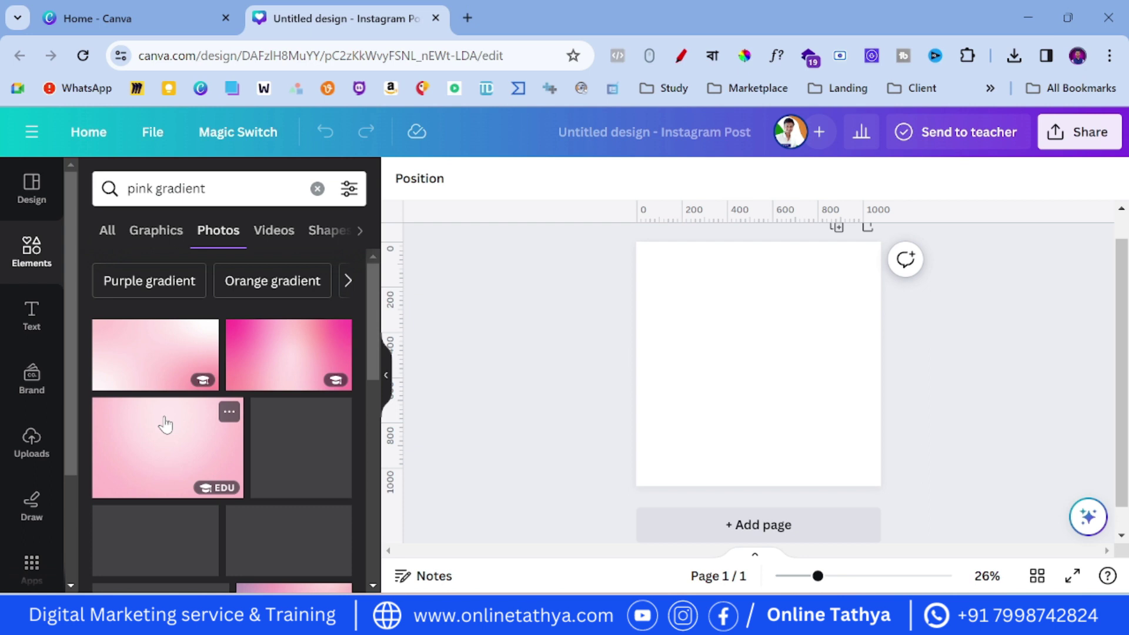
scroll(165, 418, "down", 5)
scroll(164, 418, "up", 3)
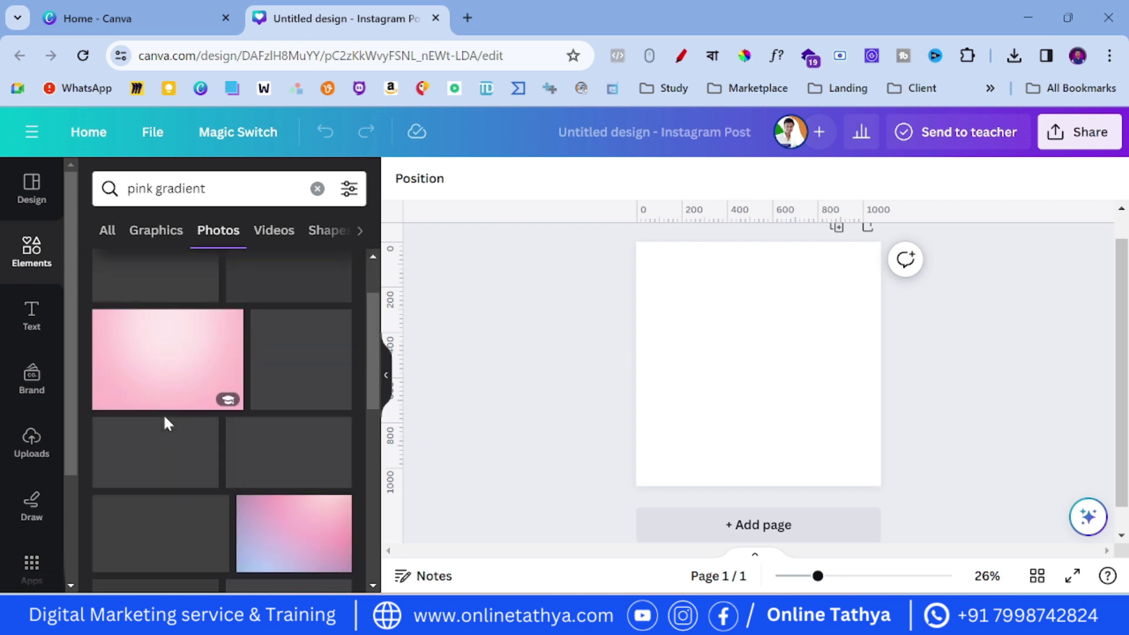
scroll(163, 414, "down", 3)
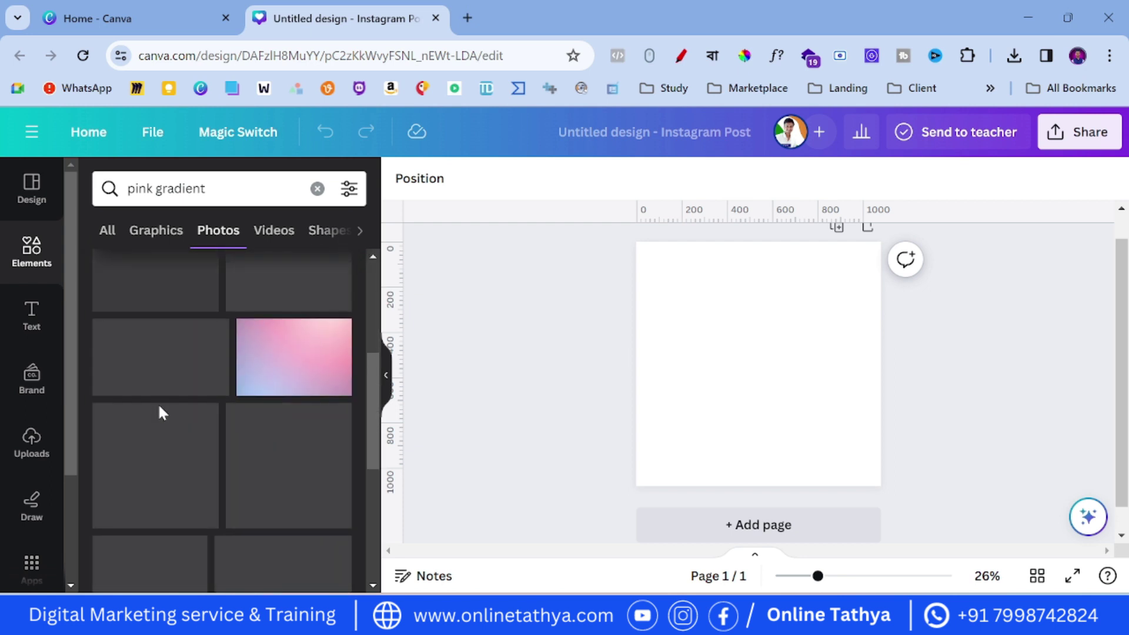
scroll(162, 414, "down", 5)
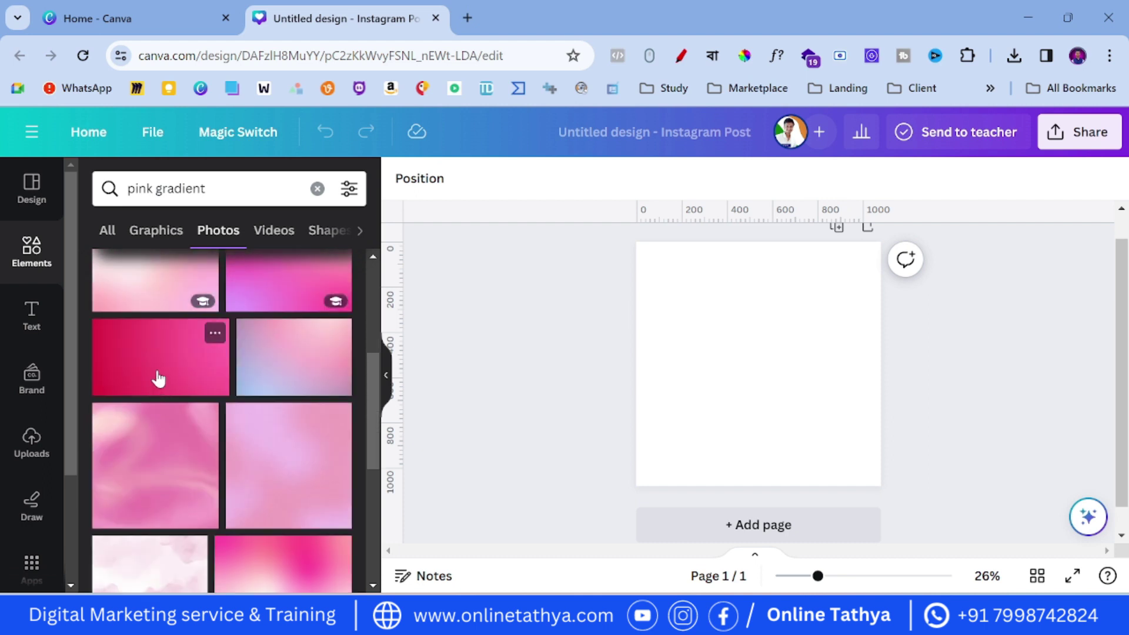
scroll(159, 382, "down", 8)
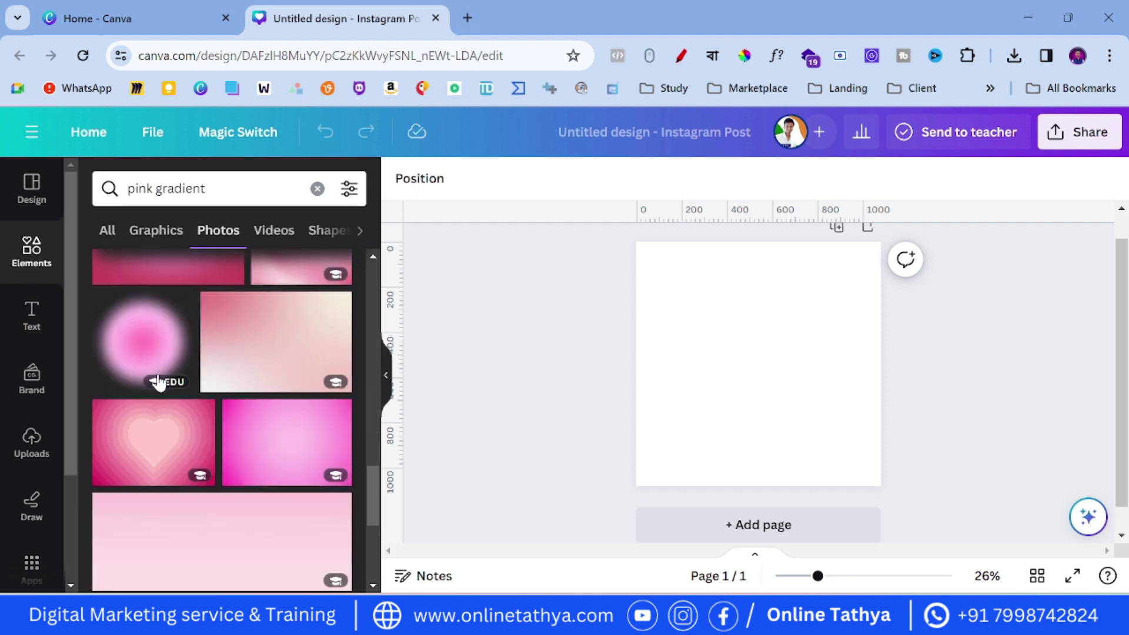
scroll(159, 382, "down", 10)
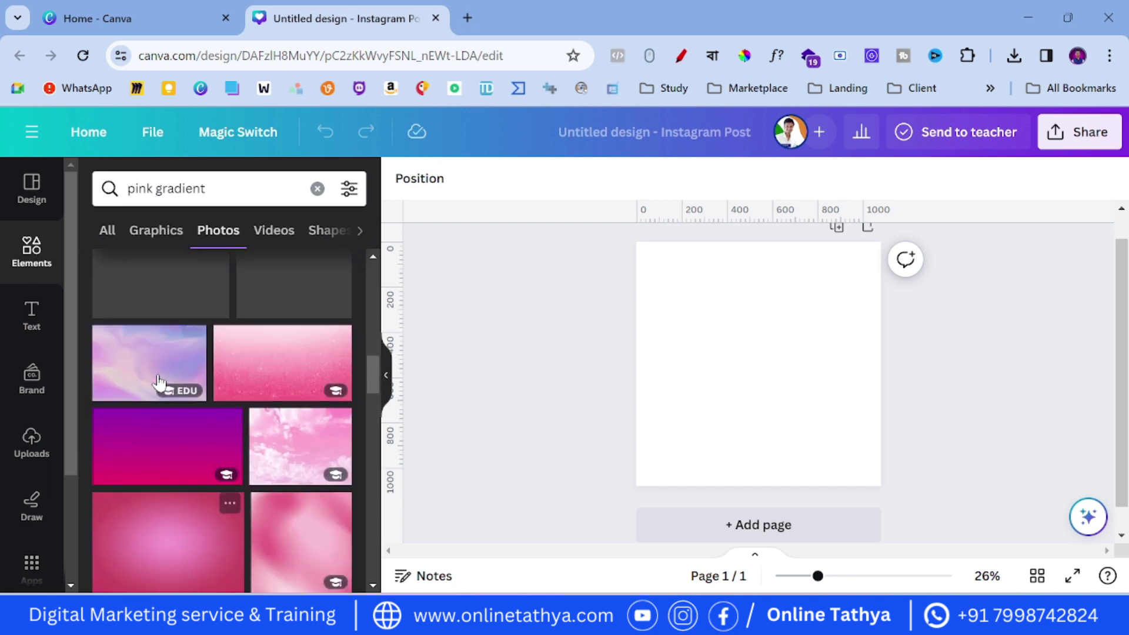
scroll(156, 424, "down", 3)
left_click(151, 474)
Step: Rotate and enlarge the gradient photo to cover the whole page, with pink at the top and red at the bottom
left_click_drag(756, 459, 851, 360)
left_click_drag(766, 382, 705, 358)
left_click_drag(751, 436, 774, 486)
left_click_drag(768, 395, 880, 396)
left_click(556, 407)
Step: Search the graphics for "round shadow", add the soft black round shadow and enlarge it in the middle of the page
left_click(35, 250)
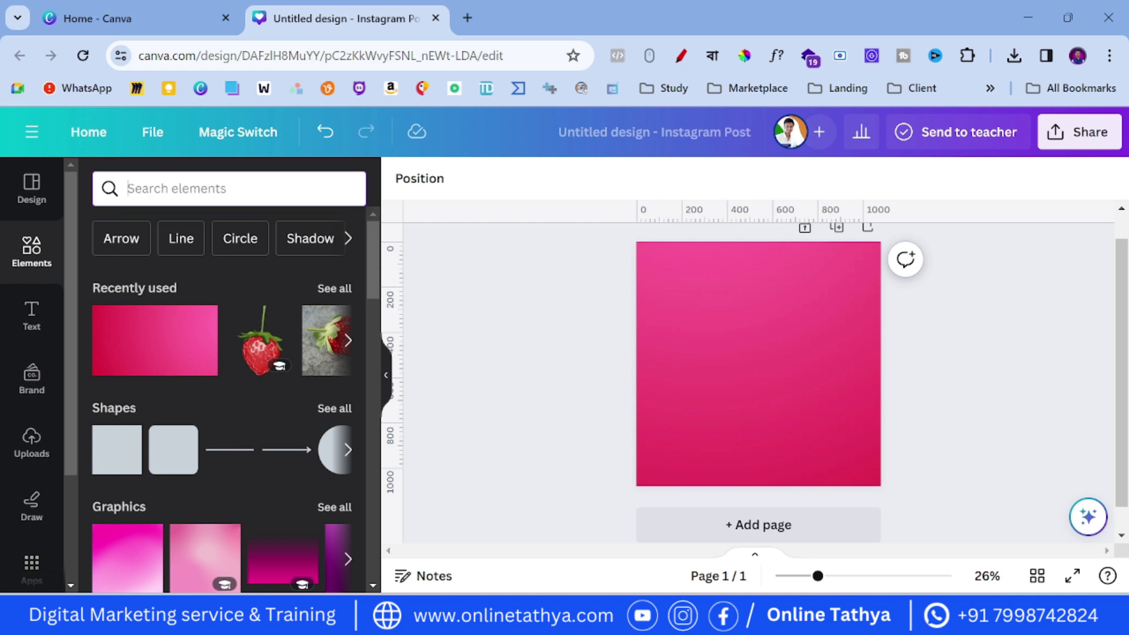
type("round sha")
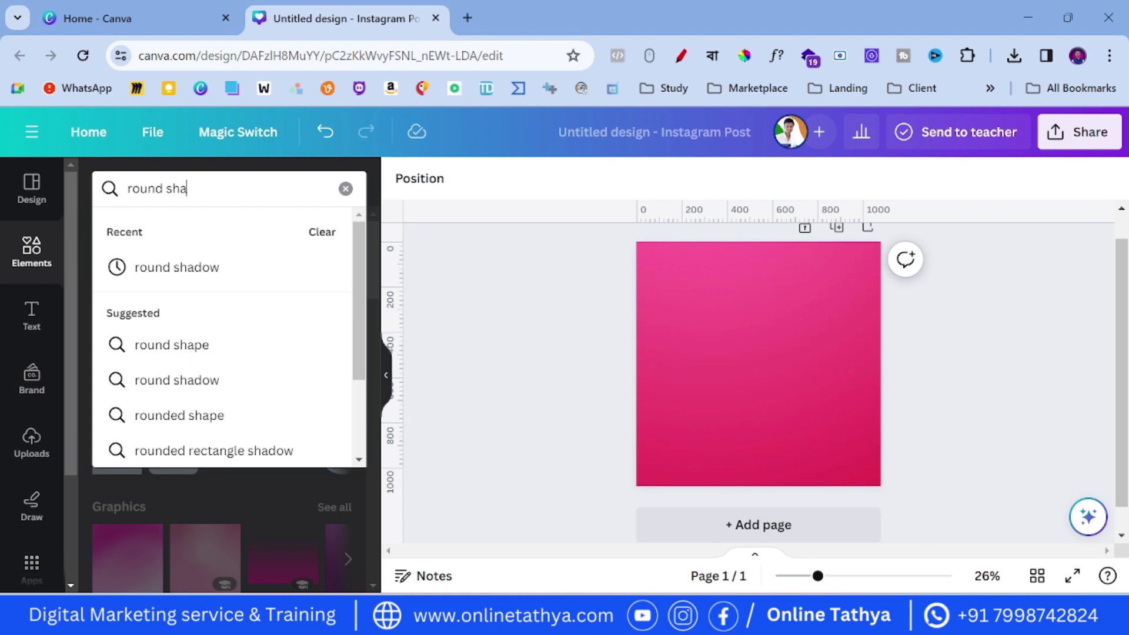
type("dow")
key("Return")
left_click(167, 235)
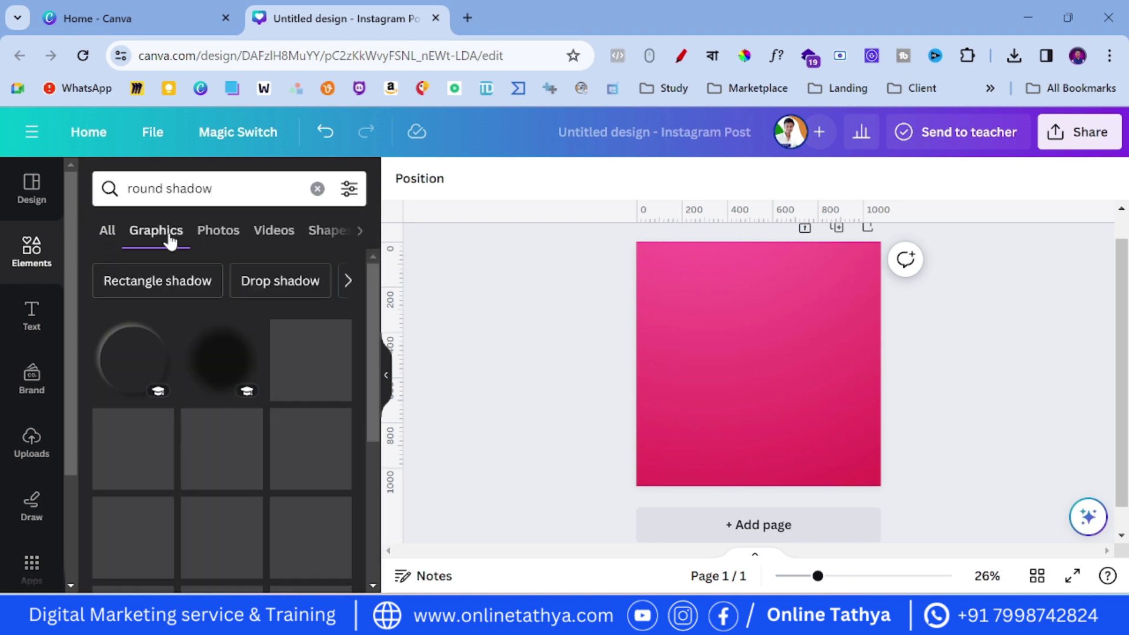
scroll(203, 426, "down", 2)
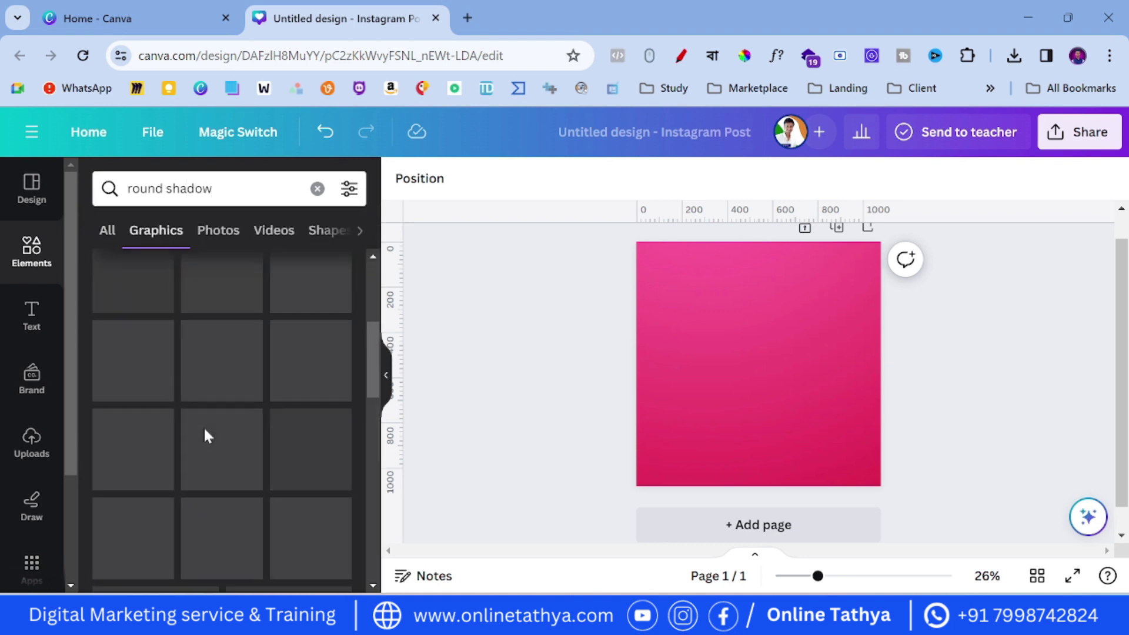
left_click(204, 437)
left_click_drag(756, 358, 856, 461)
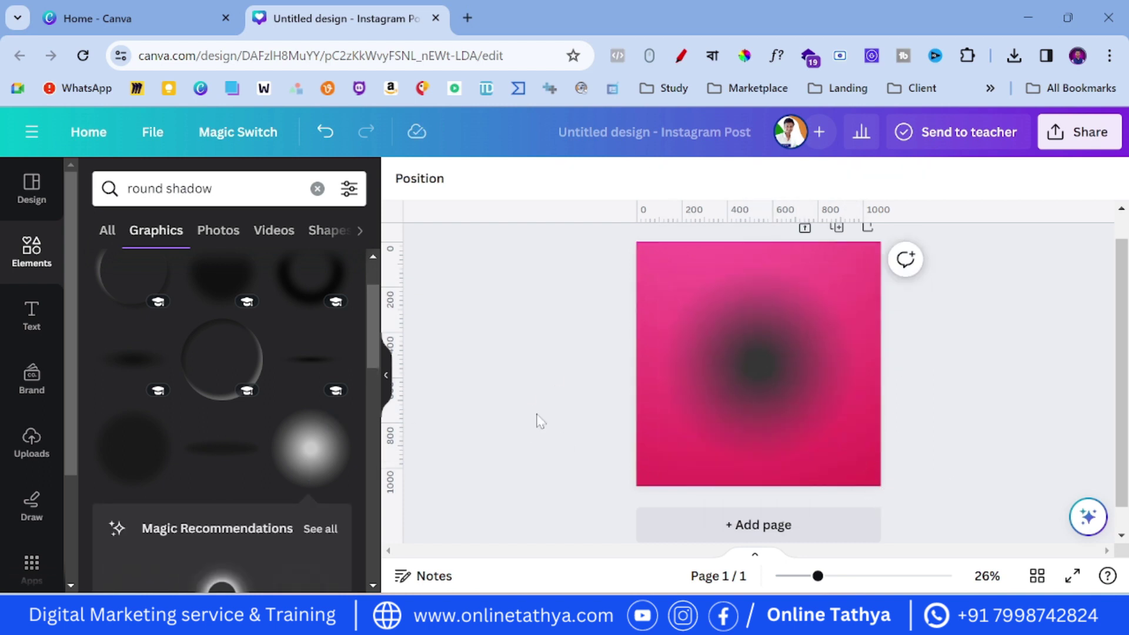
Step: Recolour the round shadow white and adjust its transparency to make a soft glow
left_click(604, 181)
left_click(183, 294)
left_click(598, 356)
left_click(733, 345)
left_click(859, 178)
left_click_drag(775, 250, 787, 251)
left_click(591, 340)
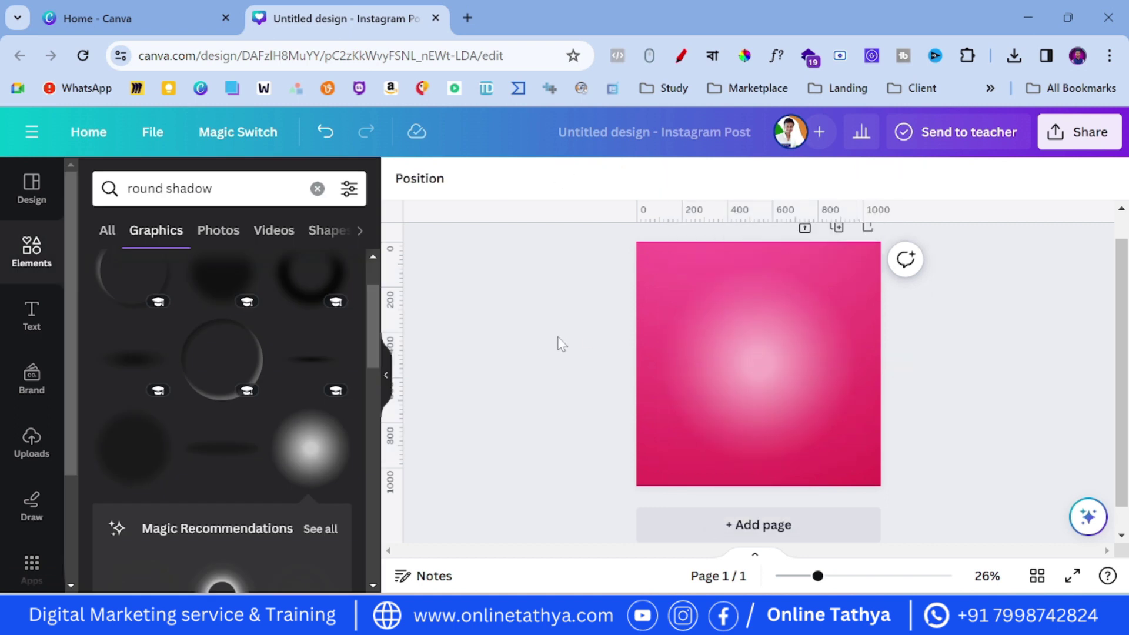
Step: Search the graphics for "milk shlash" and add the white milk splash to the page
left_click(26, 252)
left_click(127, 188)
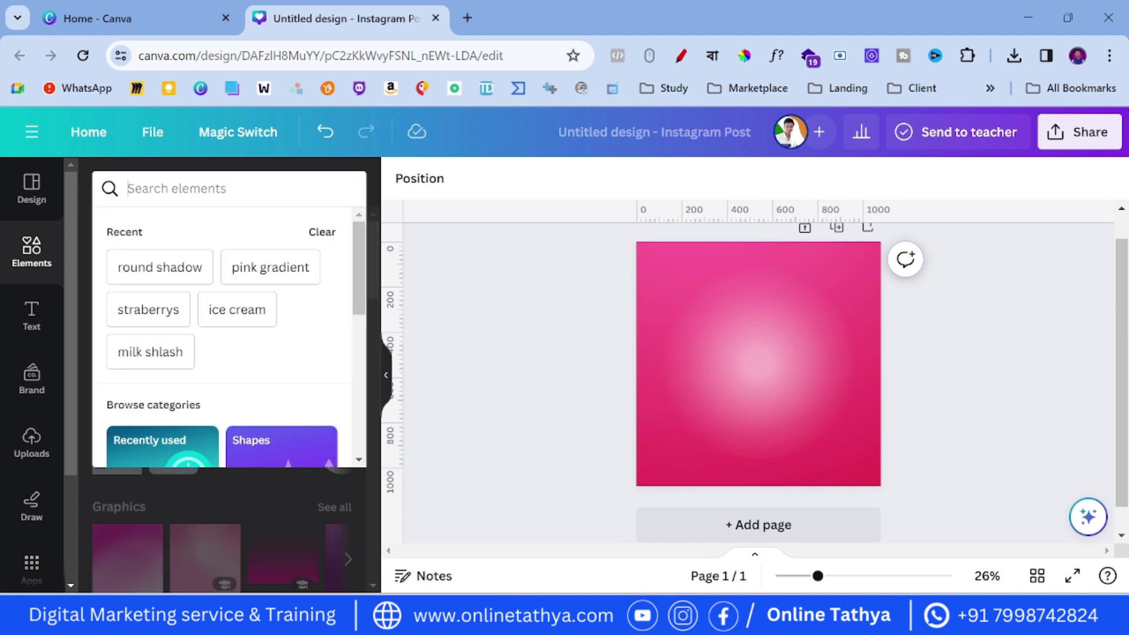
type("milk sh")
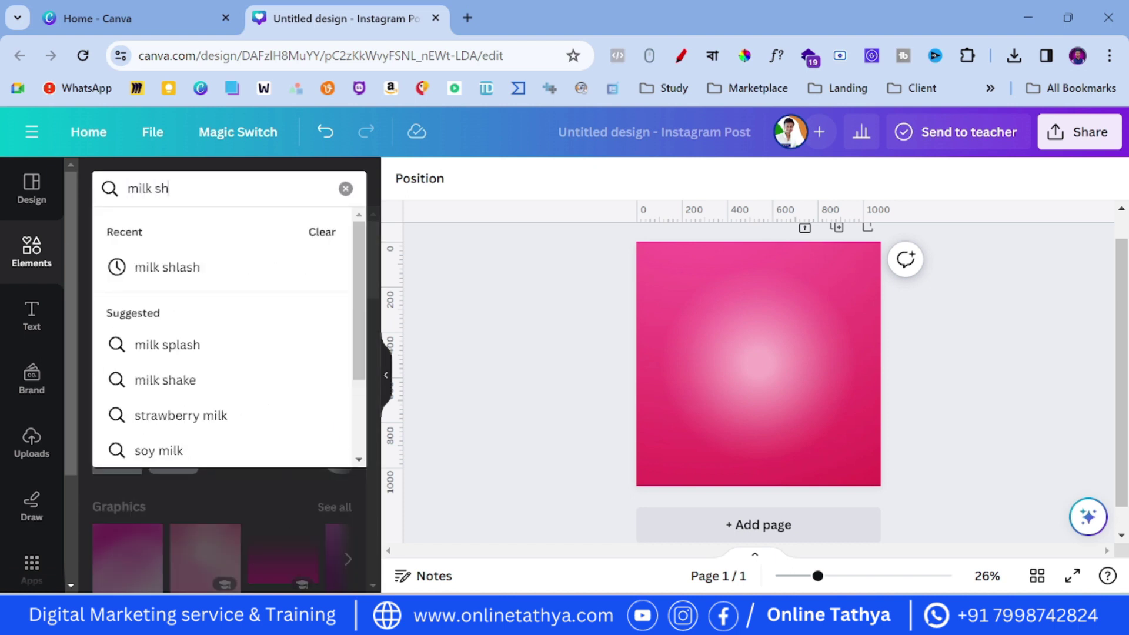
type("lash")
key("Return")
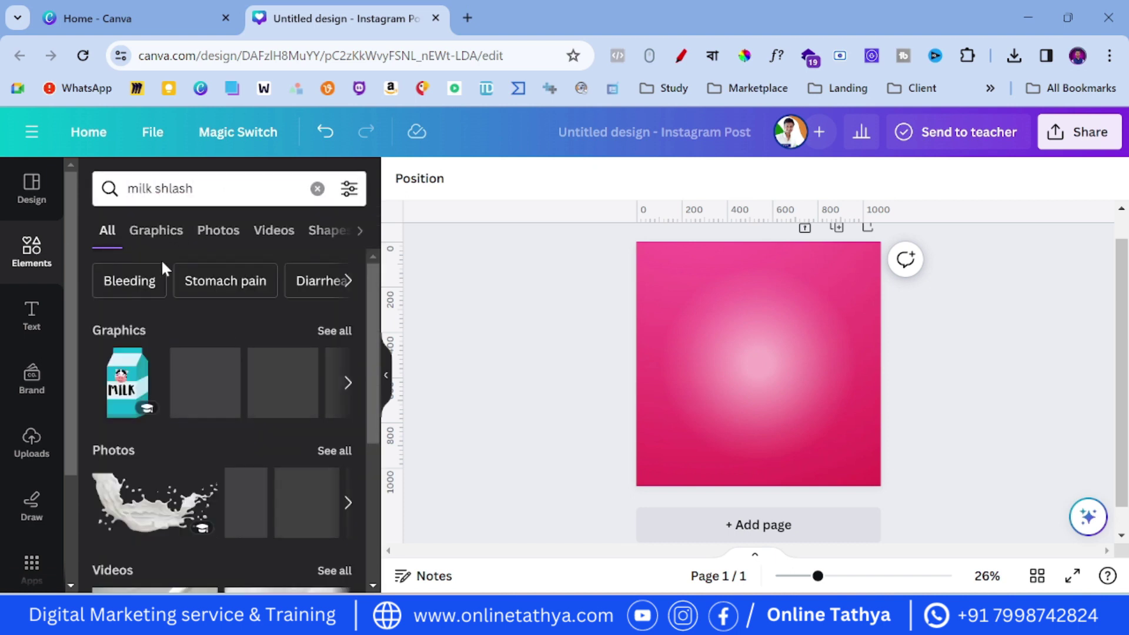
left_click(155, 230)
scroll(188, 440, "down", 3)
scroll(183, 438, "up", 3)
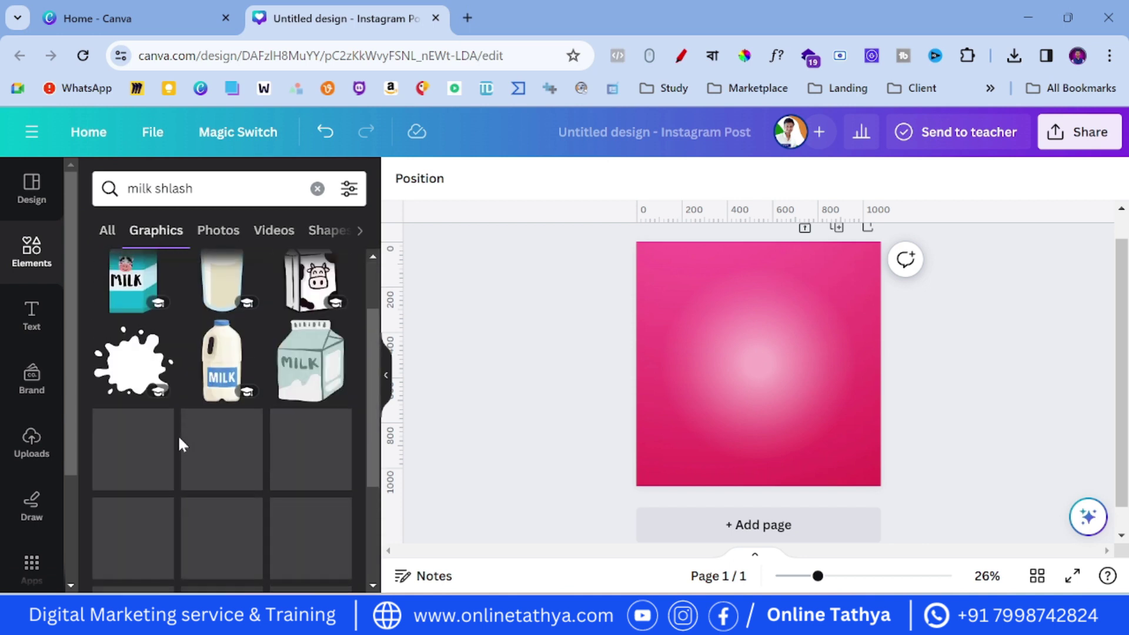
scroll(179, 435, "down", 2)
left_click(179, 436)
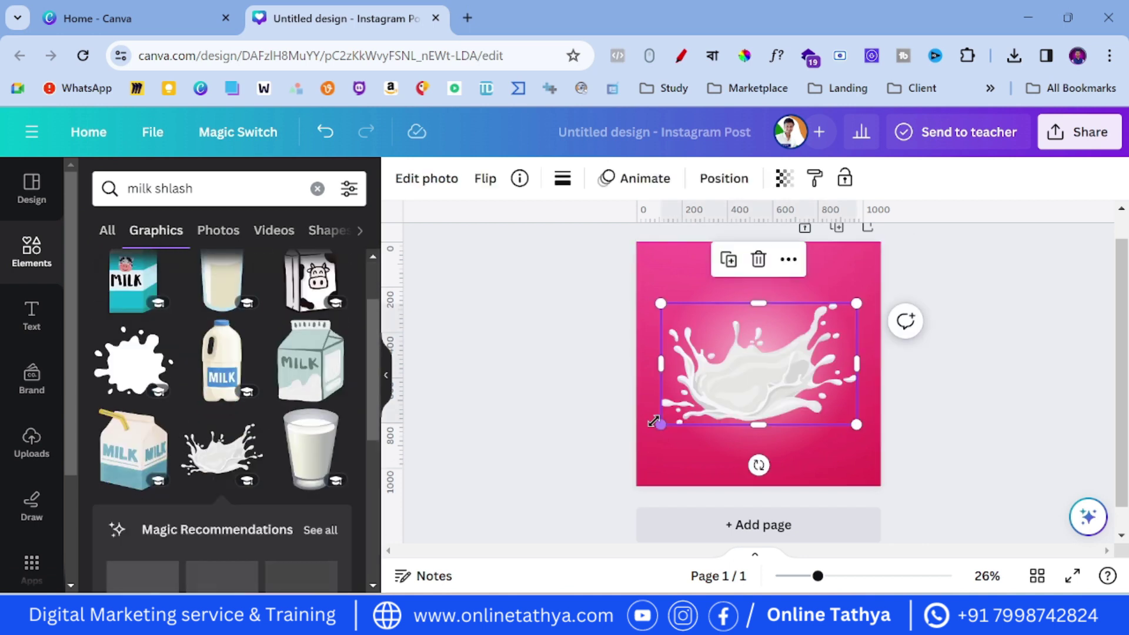
Step: Shrink the milk splash slightly and place it centred at the page's bottom edge, below the glow
left_click_drag(658, 426, 686, 403)
left_click_drag(760, 360, 737, 433)
left_click(764, 444)
left_click(531, 424)
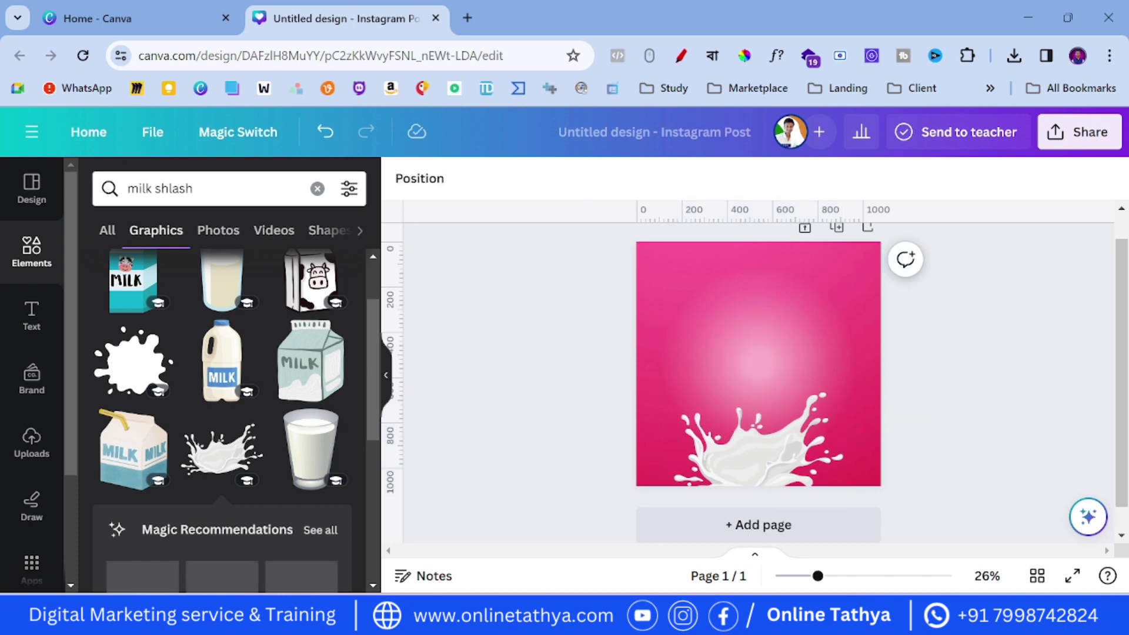
Step: Search the photos for "ice cream", add the single pink ice cream cone and place it, smaller, centred in the milk splash
left_click(317, 188)
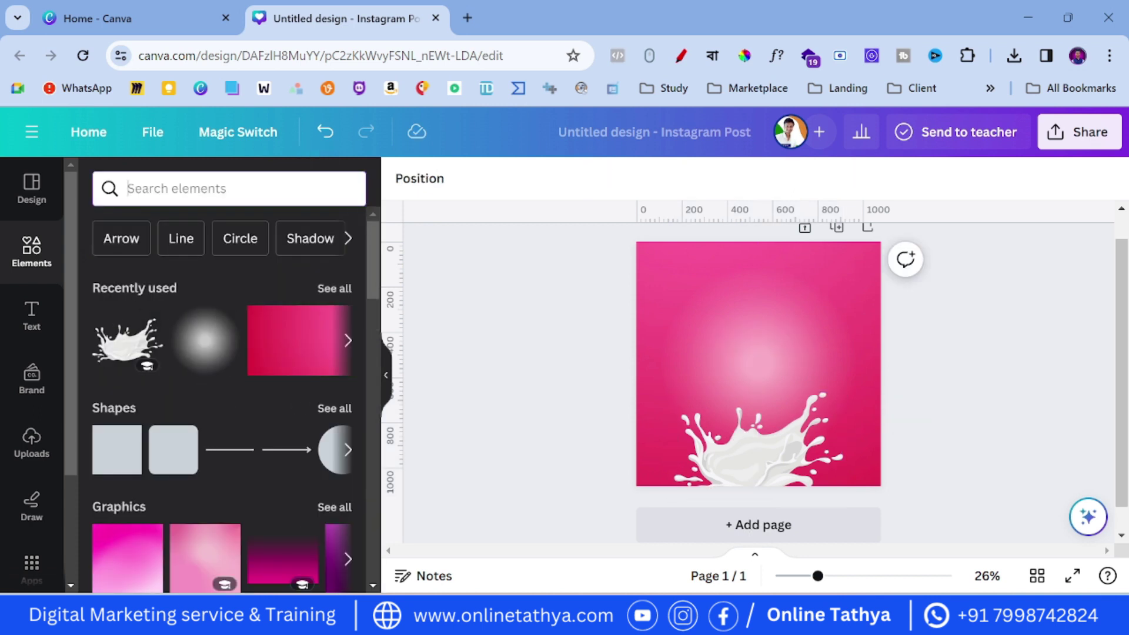
type("ice cream")
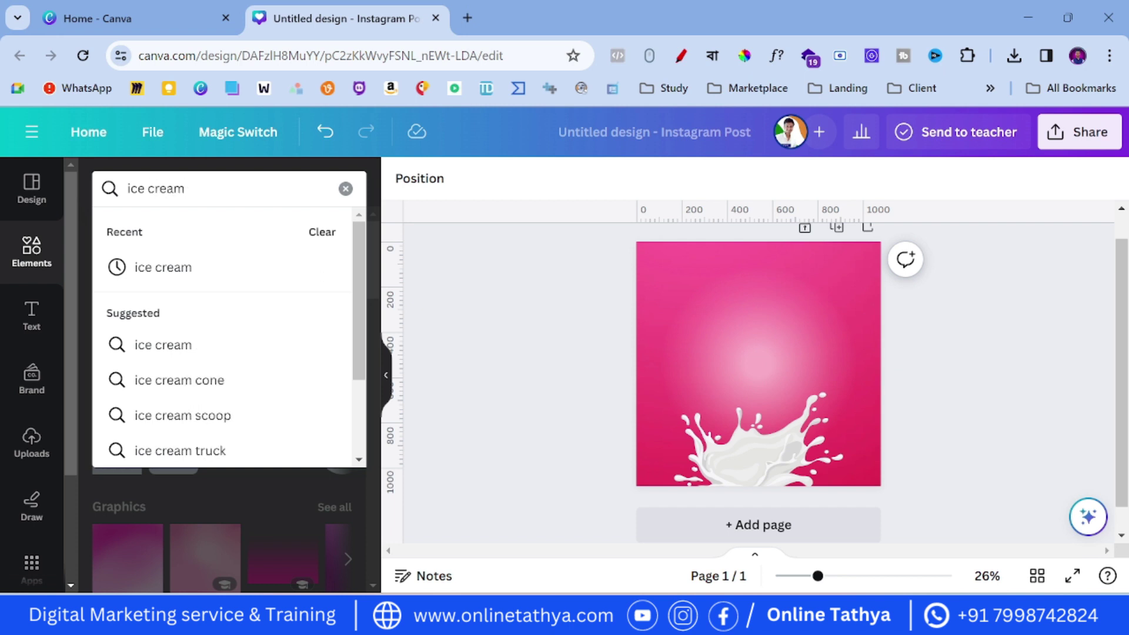
key("Return")
left_click(235, 238)
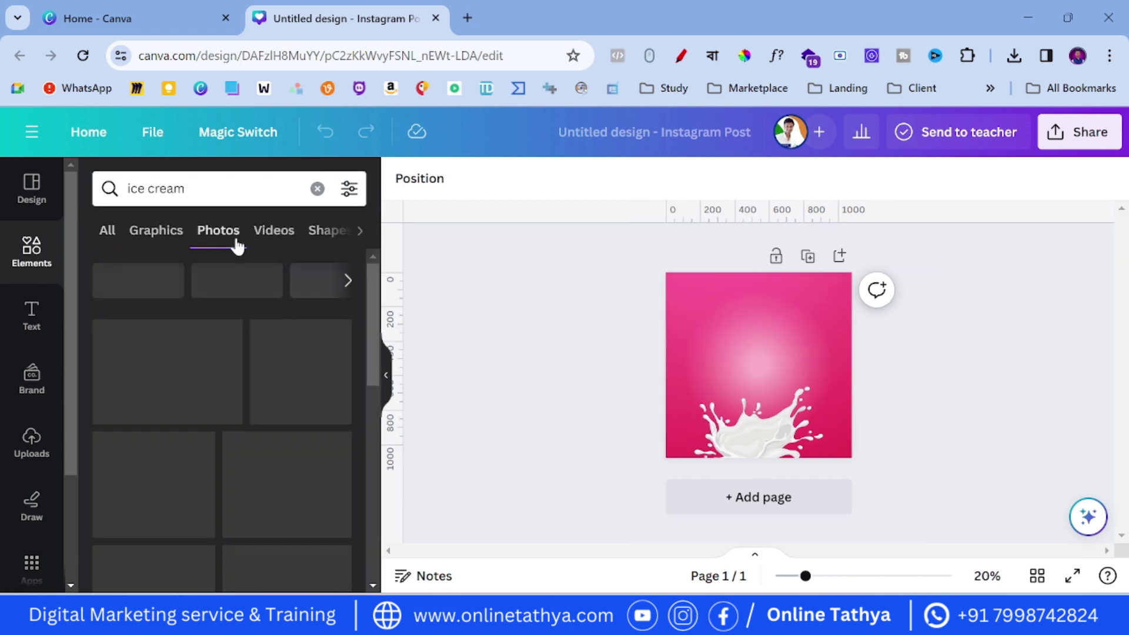
scroll(234, 355, "down", 10)
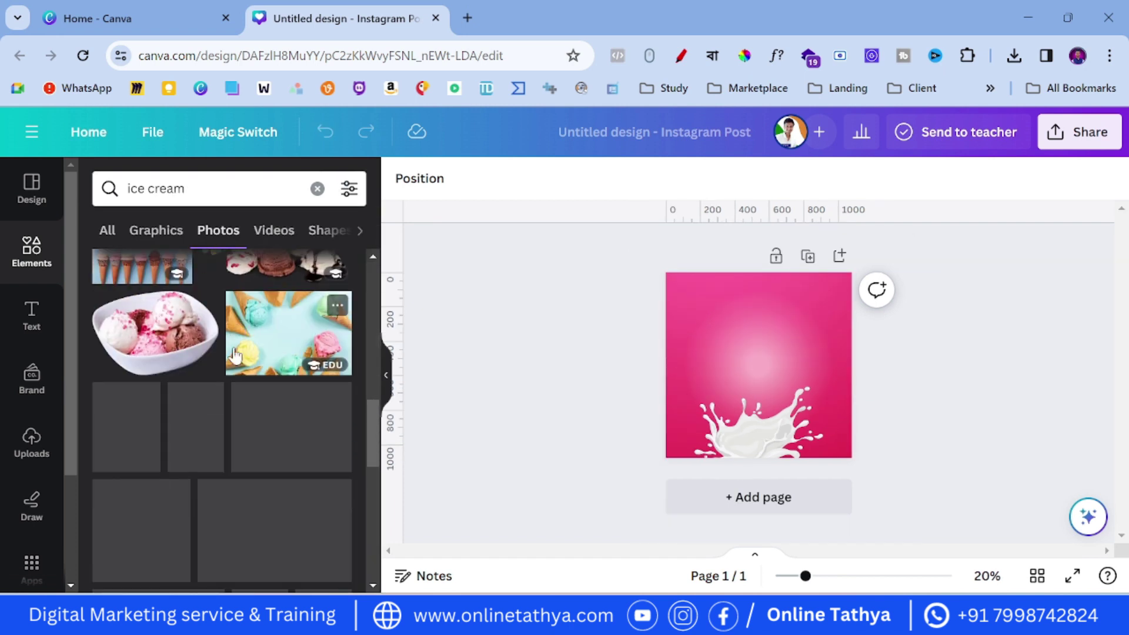
scroll(234, 355, "down", 10)
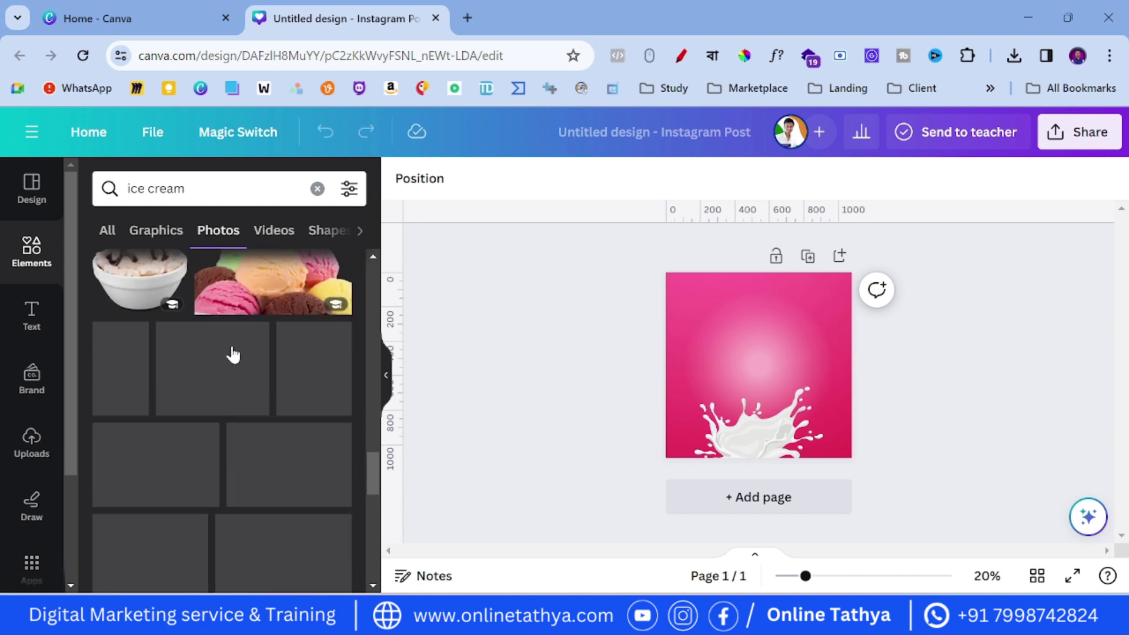
scroll(234, 355, "down", 10)
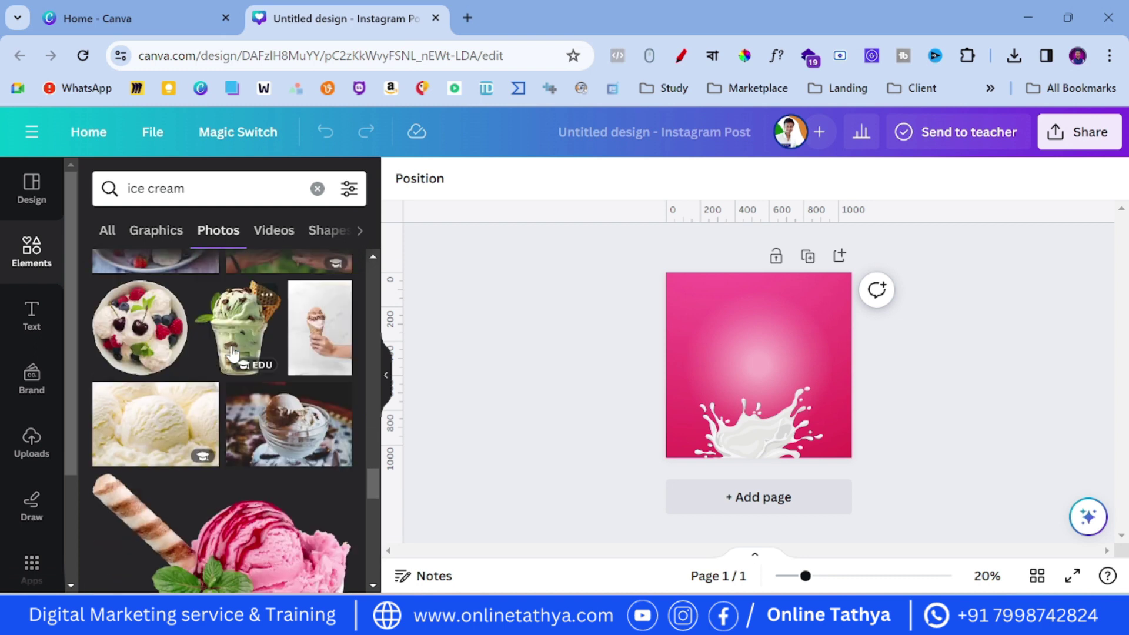
scroll(233, 354, "down", 10)
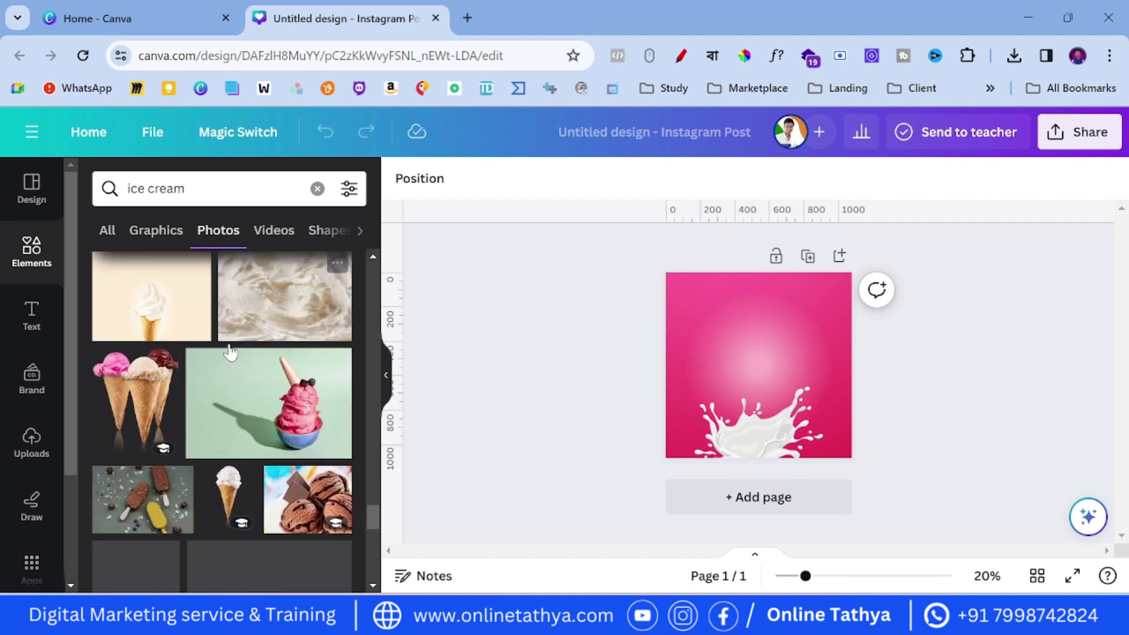
scroll(217, 344, "down", 10)
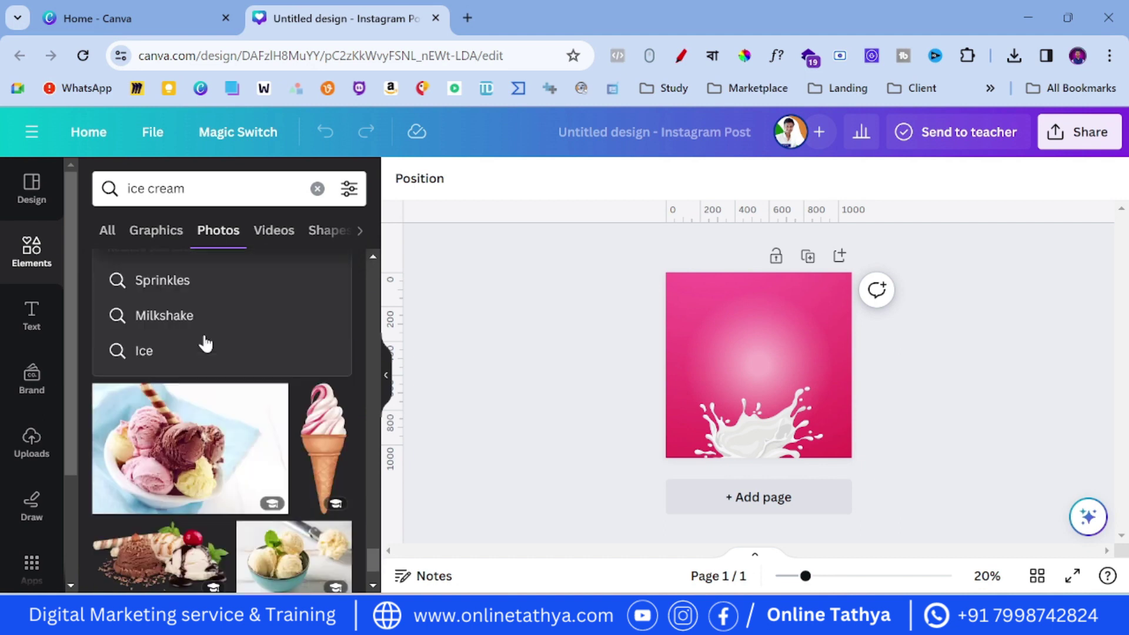
scroll(205, 343, "down", 10)
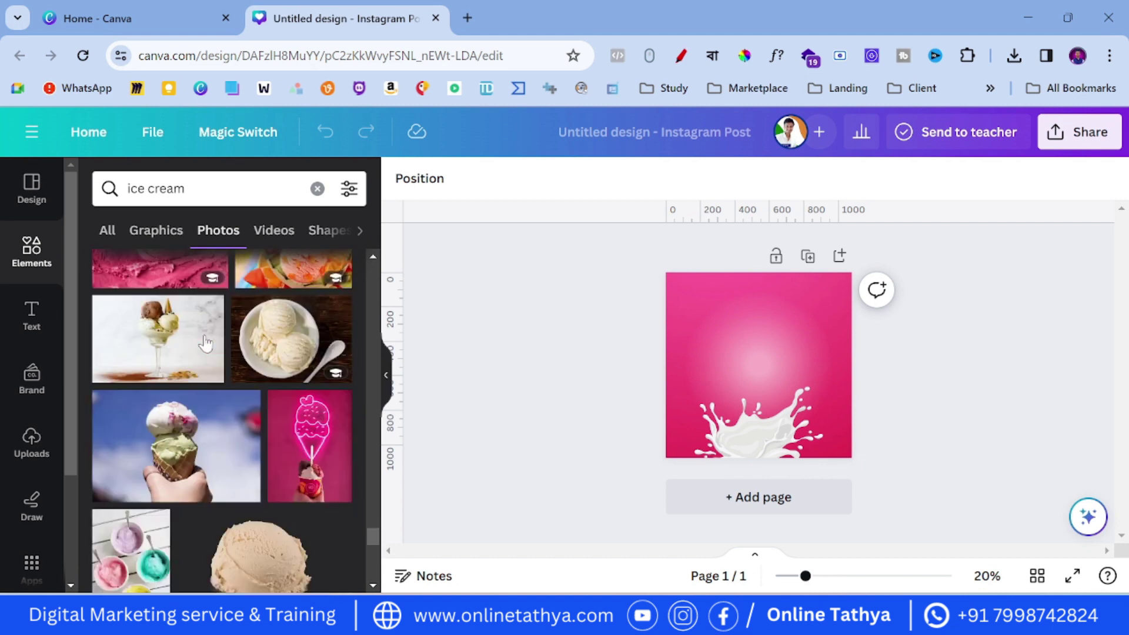
left_click(126, 431)
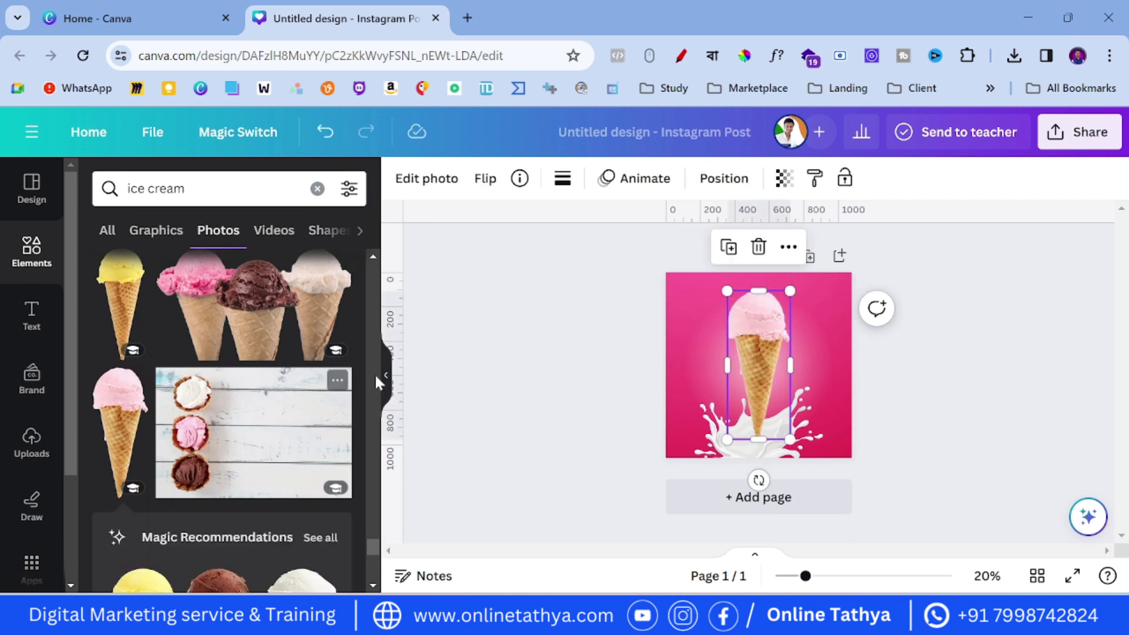
left_click_drag(757, 393, 757, 461)
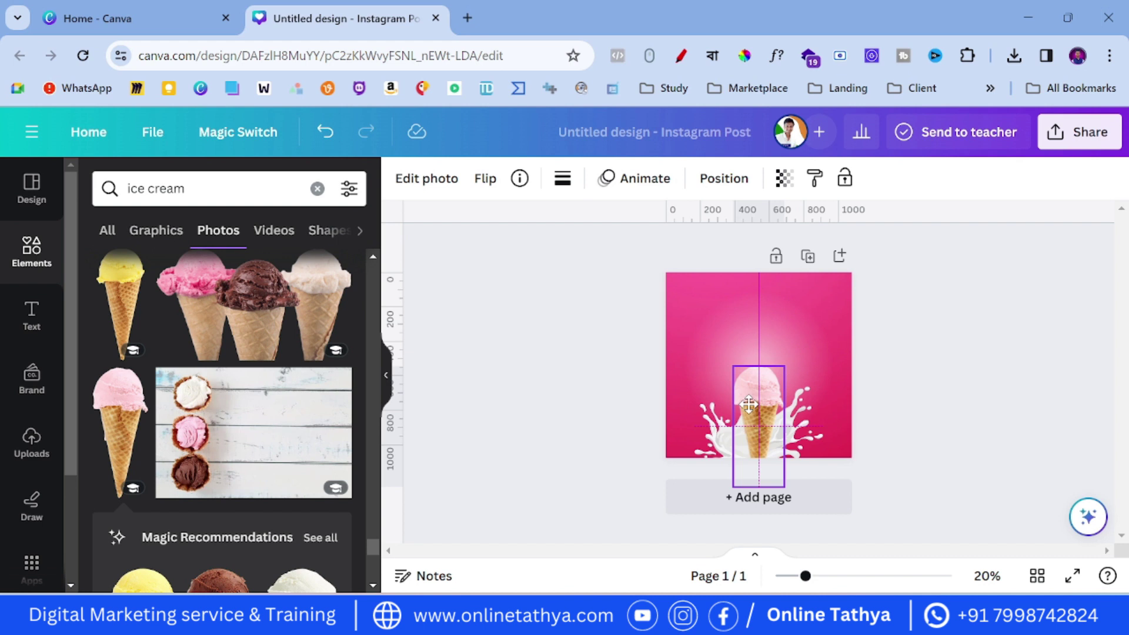
left_click(621, 424)
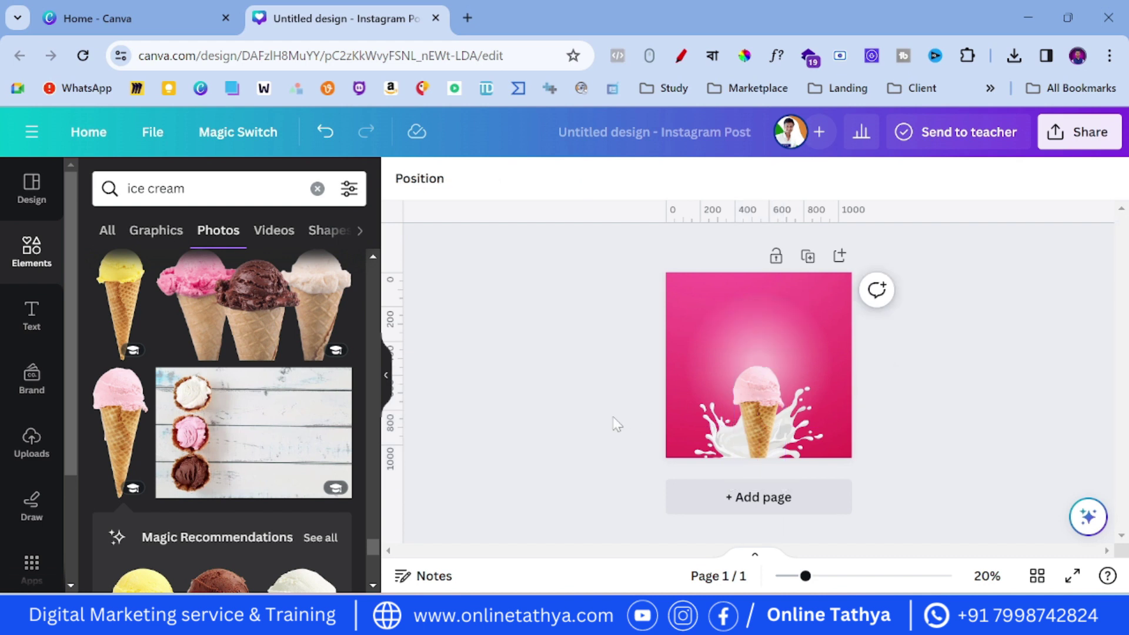
Step: Search for "one straberry" and add the photo of a single strawberry on a grey surface
left_click(316, 189)
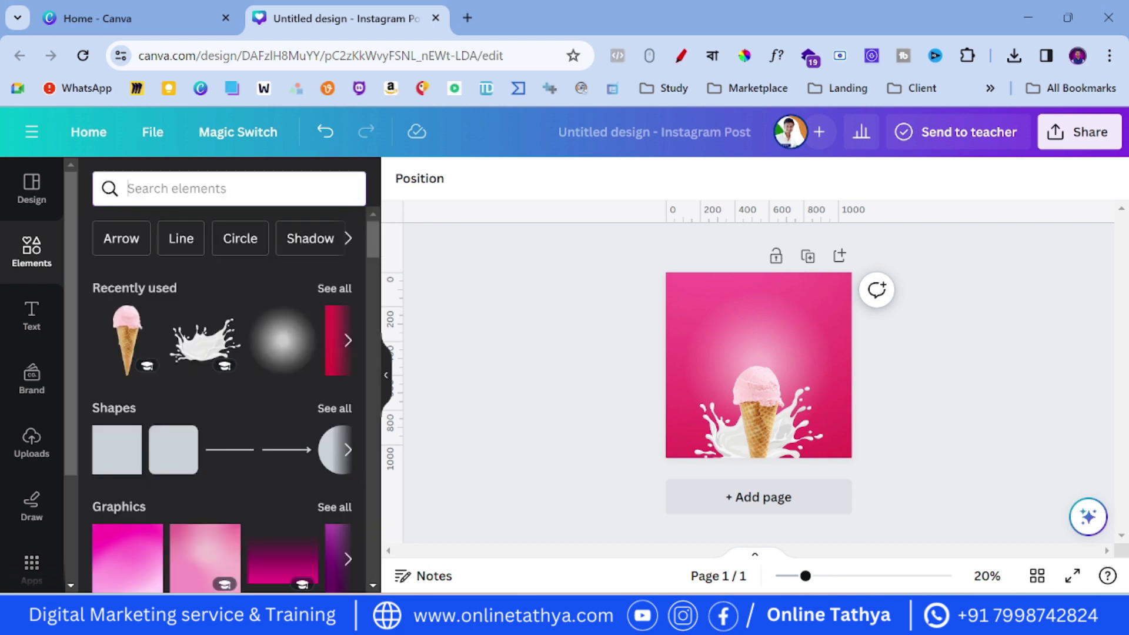
type("straberry")
key("Home")
type("one")
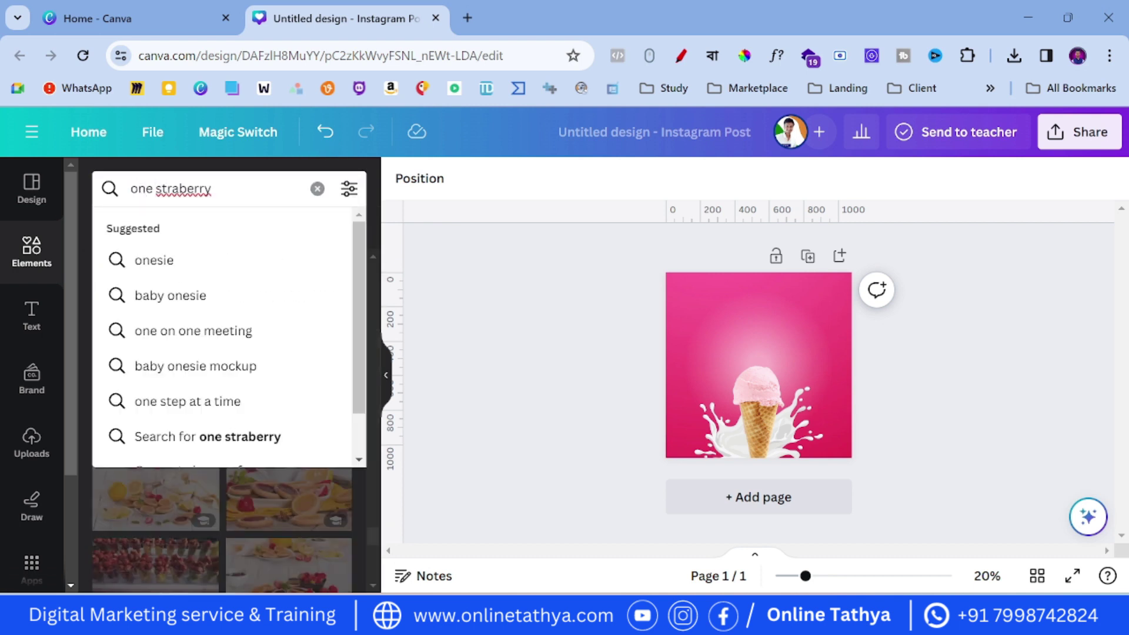
key("Return")
scroll(169, 405, "down", 5)
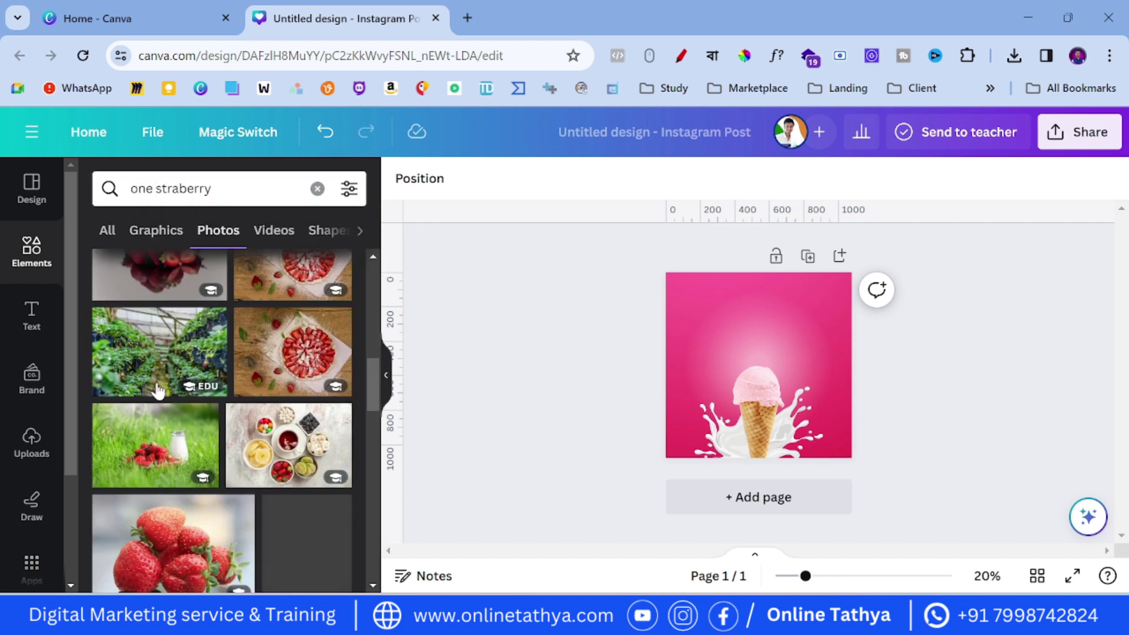
scroll(156, 391, "up", 4)
left_click(148, 241)
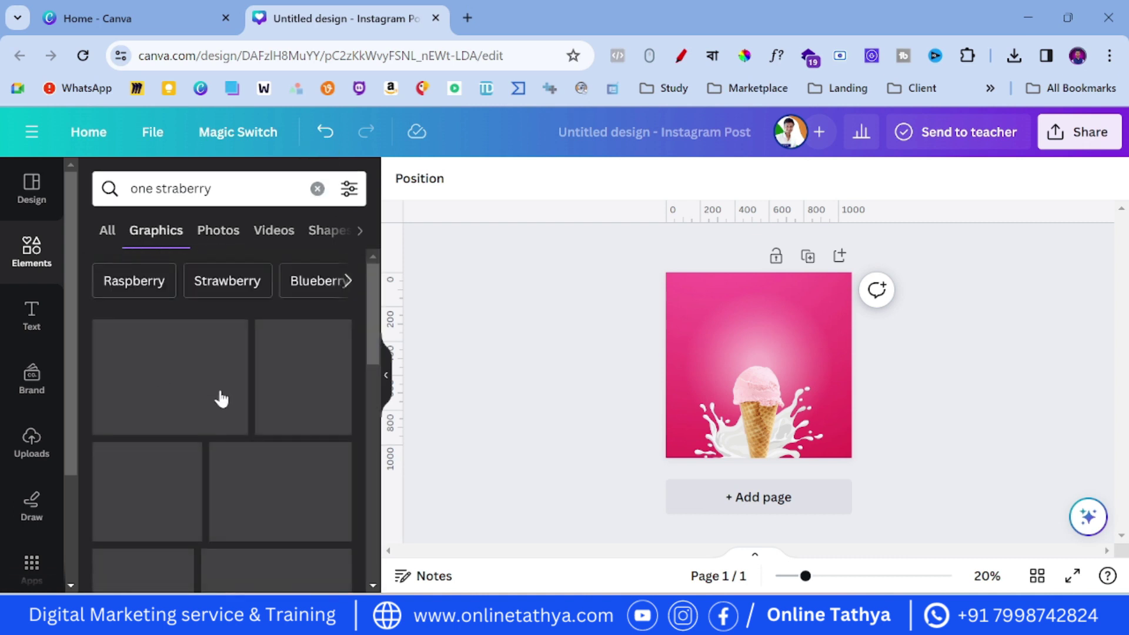
scroll(207, 401, "down", 5)
scroll(199, 406, "down", 10)
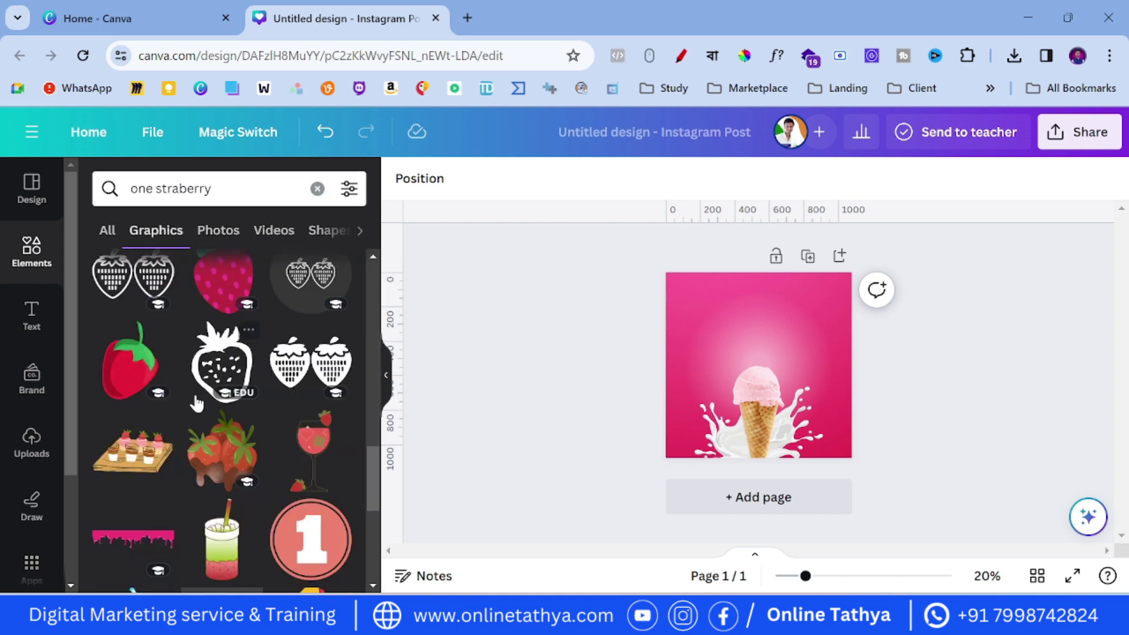
scroll(193, 401, "down", 5)
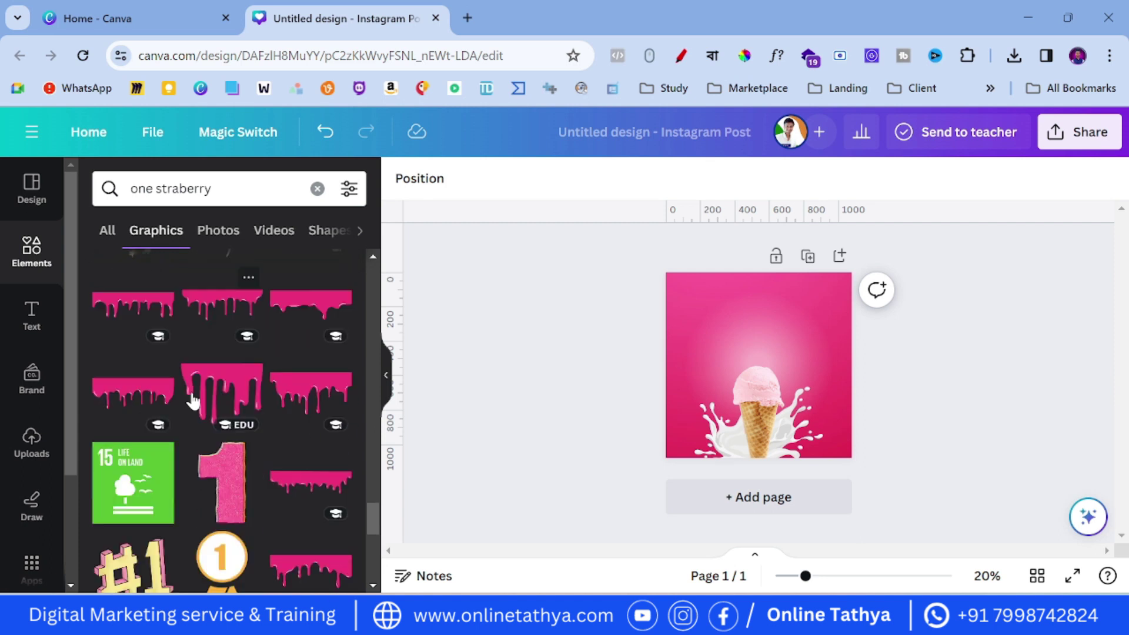
left_click(226, 230)
left_click(142, 482)
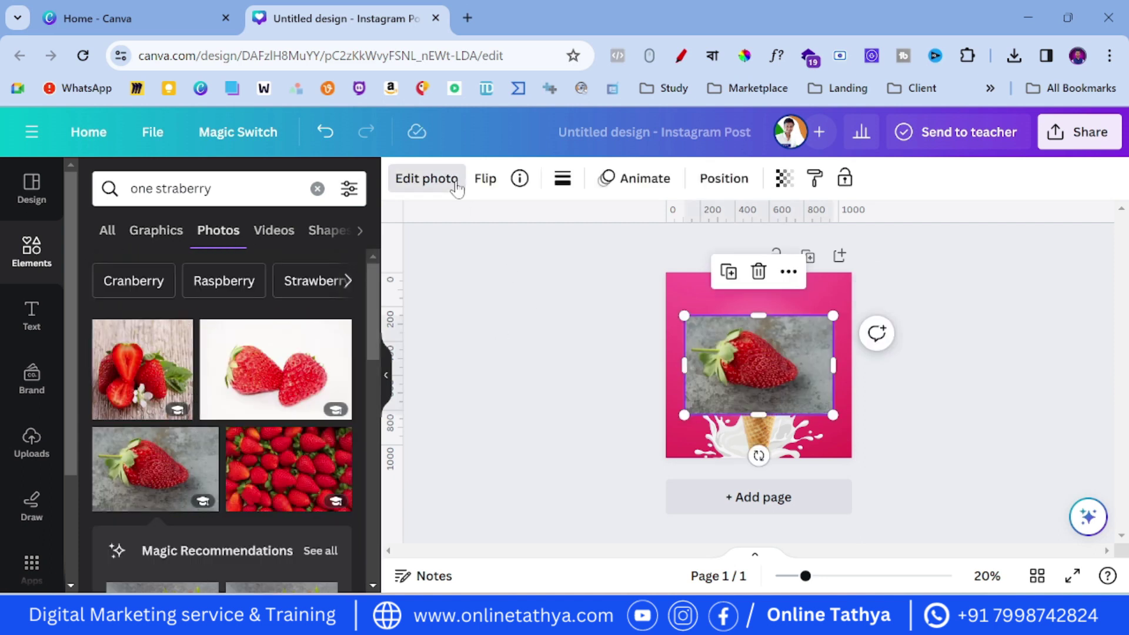
Step: Remove the strawberry photo's background, then shrink and tilt the strawberry on the page's upper right area
left_click(426, 178)
left_click(125, 312)
left_click_drag(683, 414, 767, 406)
left_click_drag(756, 363, 774, 356)
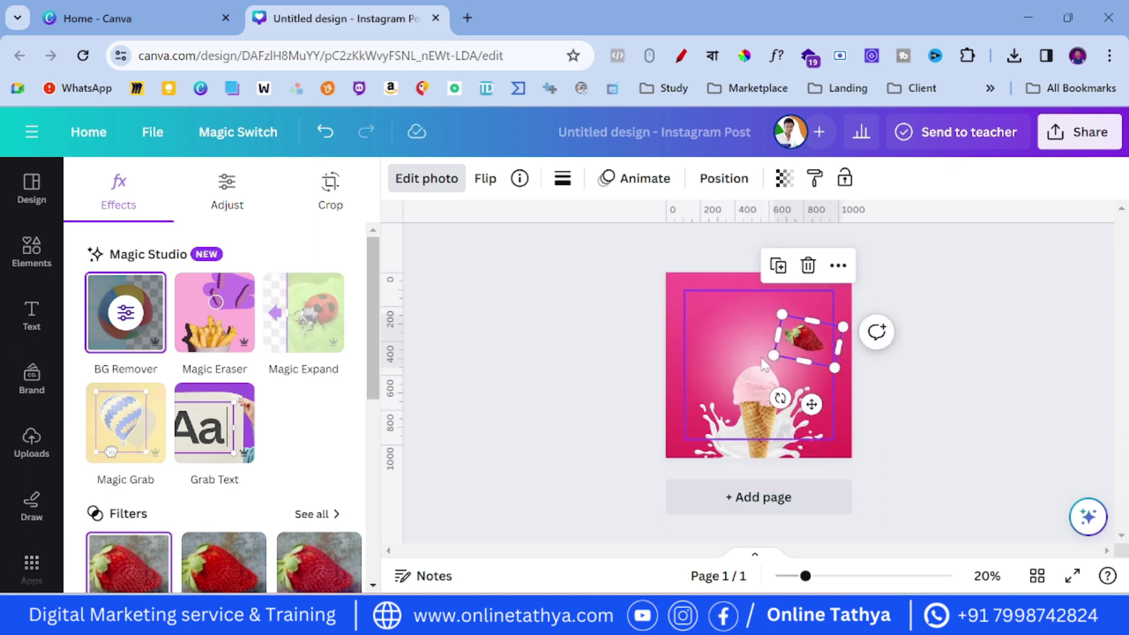
left_click(640, 375)
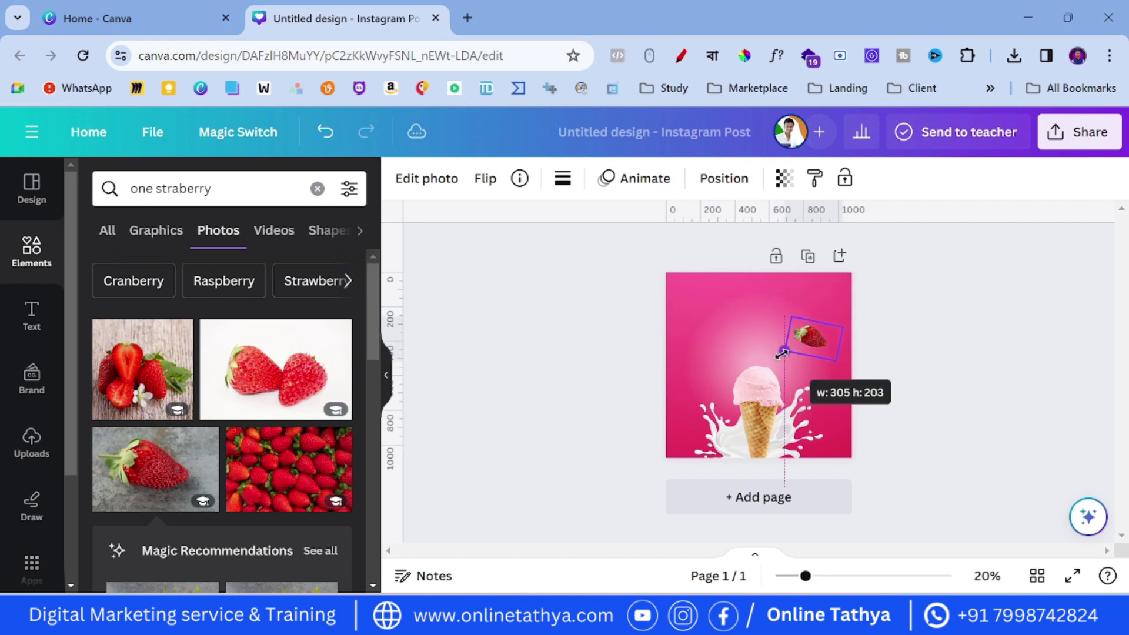
Step: Move the strawberry out to the page's right edge, level with the white glow
scroll(754, 432, "up", 3)
left_click_drag(846, 320, 883, 321)
mouse_move(845, 357)
left_mouse_down()
mouse_move(895, 345)
mouse_move(840, 370)
left_mouse_up()
left_click(912, 357)
left_click(572, 386)
Step: Duplicate the strawberry as a smaller rotated copy just above the splash's right side and apply the Blur effect to it
left_click(891, 344)
left_click(867, 269)
left_click_drag(841, 411, 783, 378)
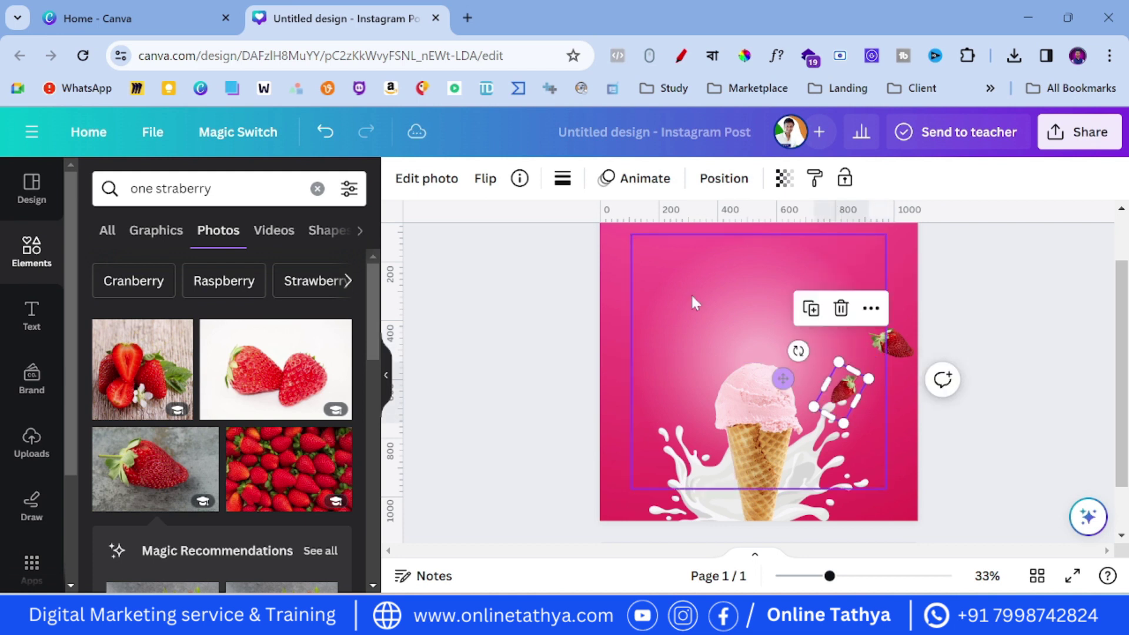
left_click(424, 180)
scroll(230, 352, "down", 5)
left_click(319, 317)
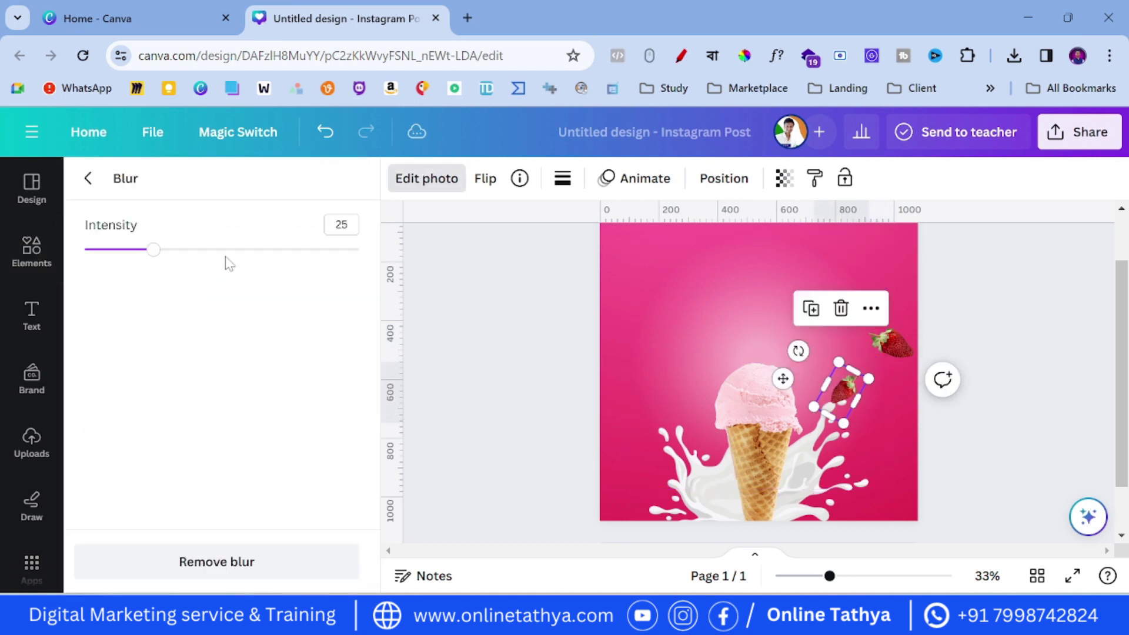
left_click(482, 348)
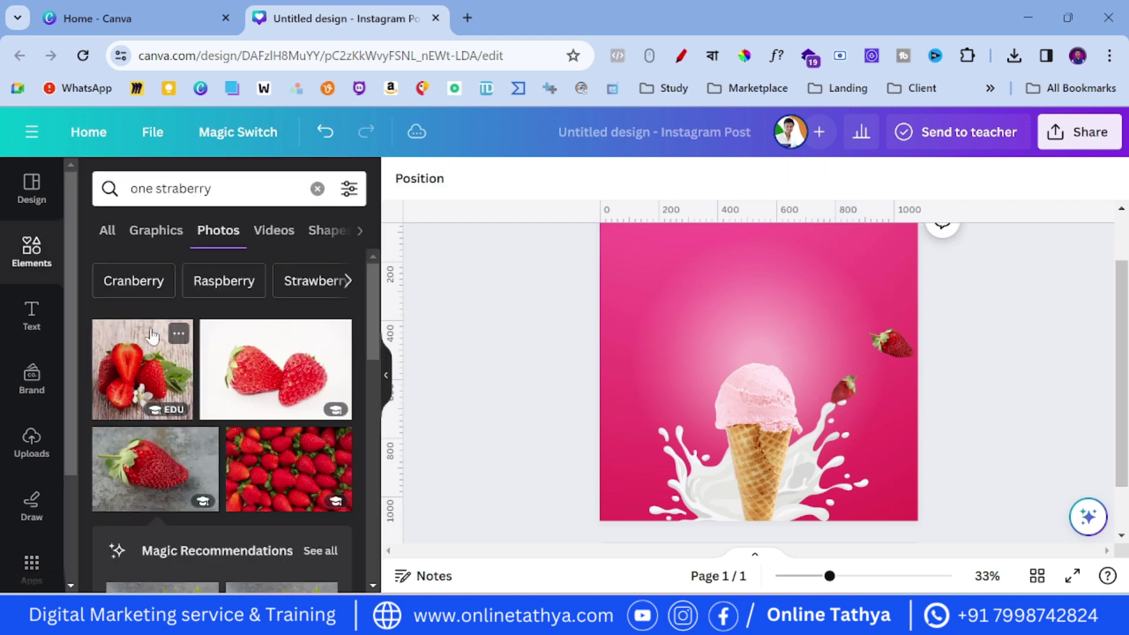
Step: Add the sliced strawberry from the graphics results and shrink it to a small size in the page's upper right corner
left_click(156, 230)
scroll(125, 434, "down", 3)
left_click(217, 366)
left_click_drag(632, 478, 847, 282)
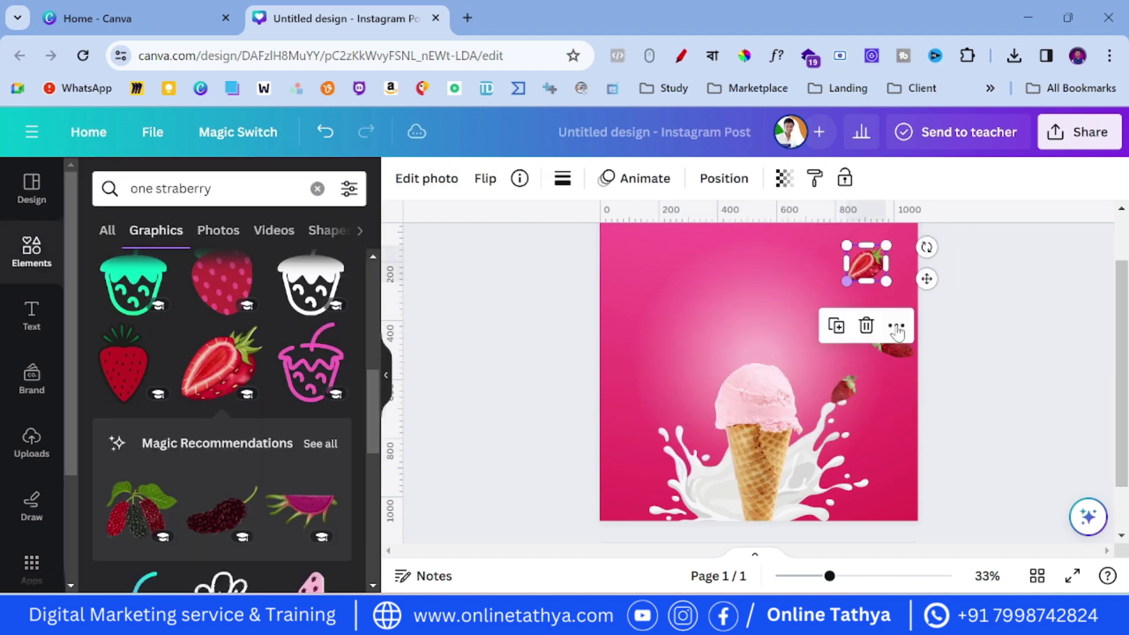
Step: Flip the sliced strawberry, move it to the left of the ice cream scoop and make it smaller
left_click(487, 178)
left_click(539, 227)
left_click_drag(927, 280, 755, 425)
left_click_drag(664, 423, 676, 399)
left_click(672, 403)
Step: Apply the Blur effect to the sliced strawberry with an intensity of 91
left_click(426, 179)
scroll(235, 382, "down", 5)
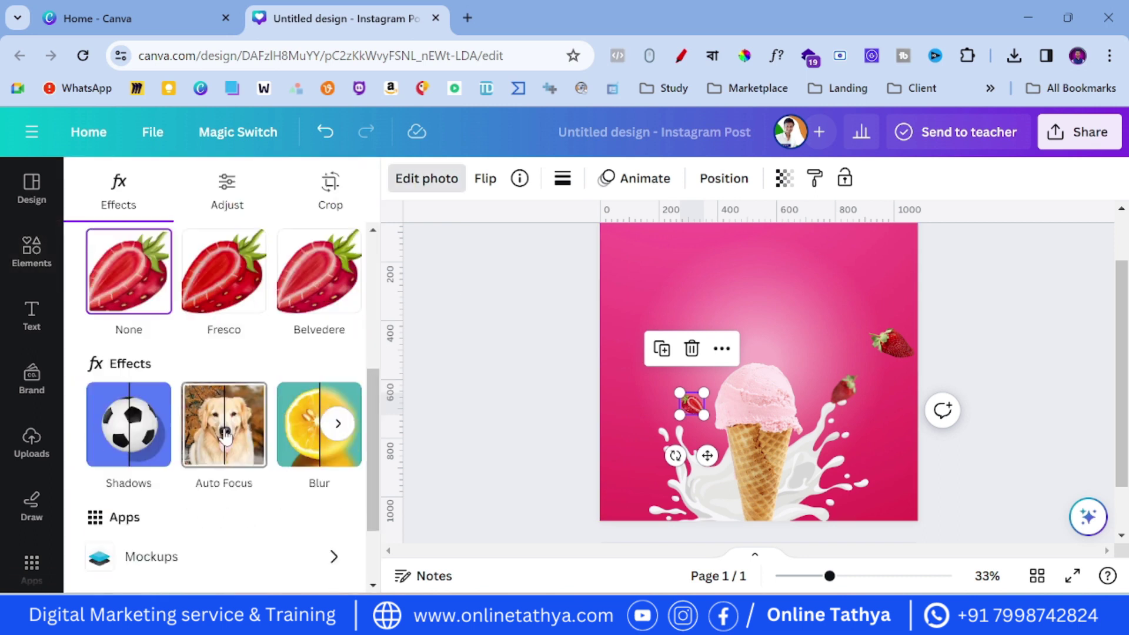
left_click(291, 405)
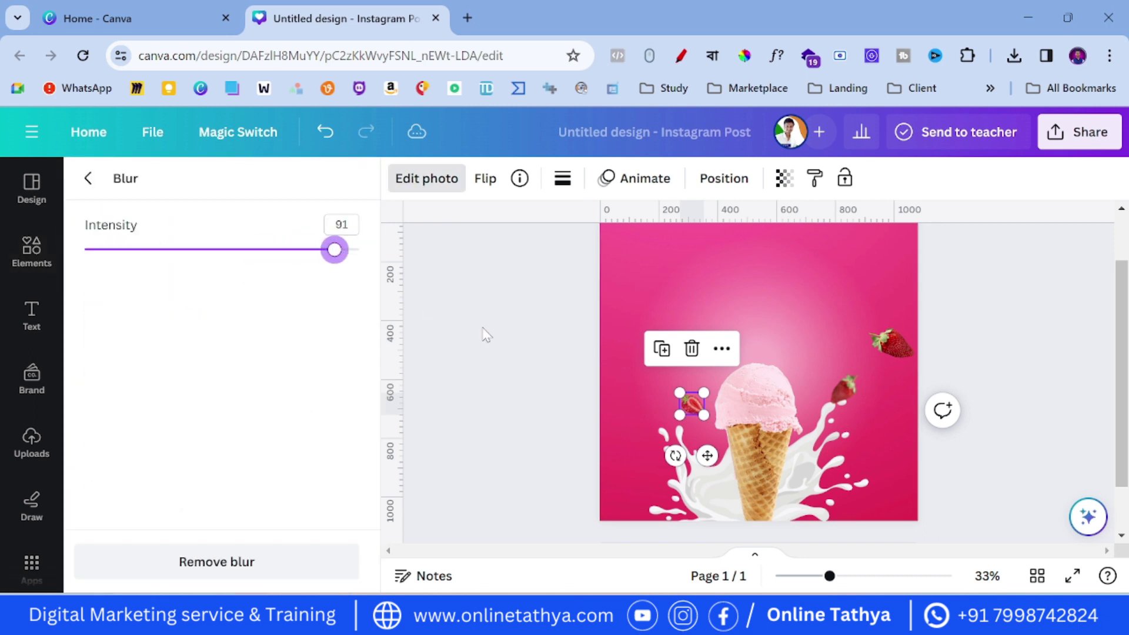
left_click(481, 331)
Step: Rotate the sliced strawberry and adjust its position just beside the left of the ice cream scoop
left_click(691, 403)
left_click_drag(675, 455, 710, 453)
left_click(710, 455)
left_click(645, 416)
left_click(695, 405)
left_click_drag(695, 404, 695, 404)
left_click(553, 407)
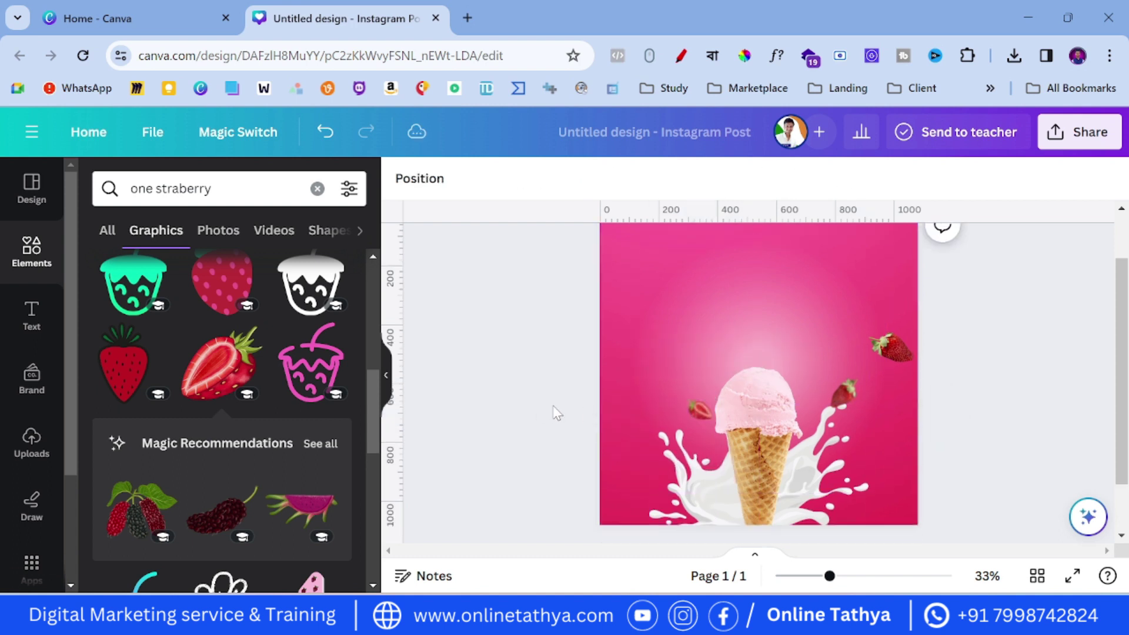
scroll(553, 414, "up", 1)
left_click_drag(714, 355, 707, 380)
left_click(539, 392)
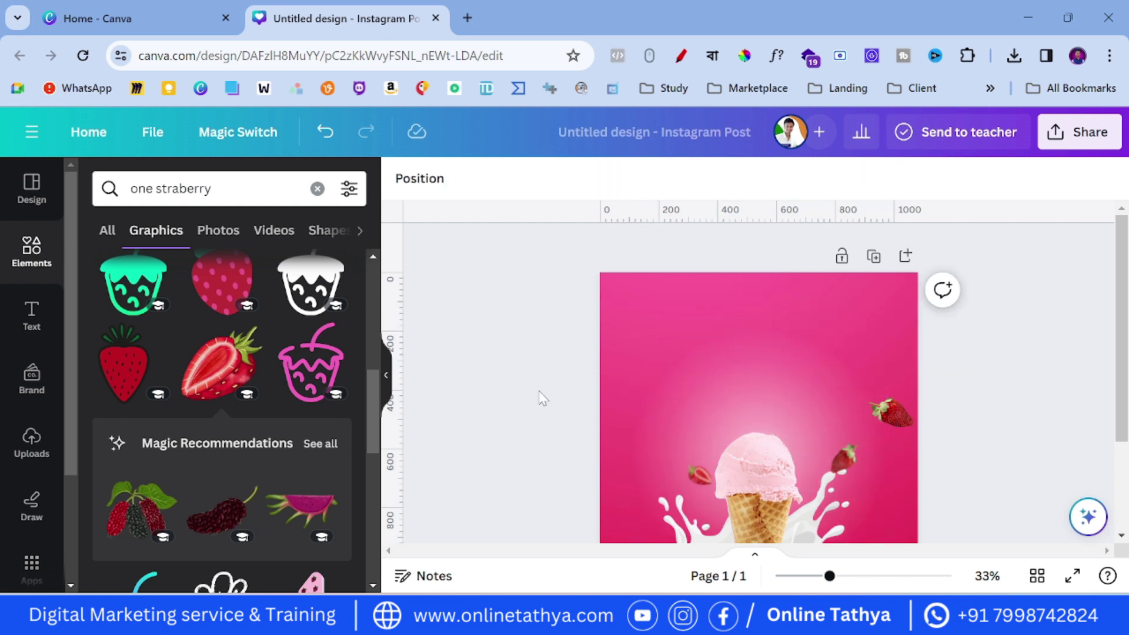
Step: Add a heading reading "ICE CREAM" and move it slightly higher above the ice cream scoop
left_click(32, 315)
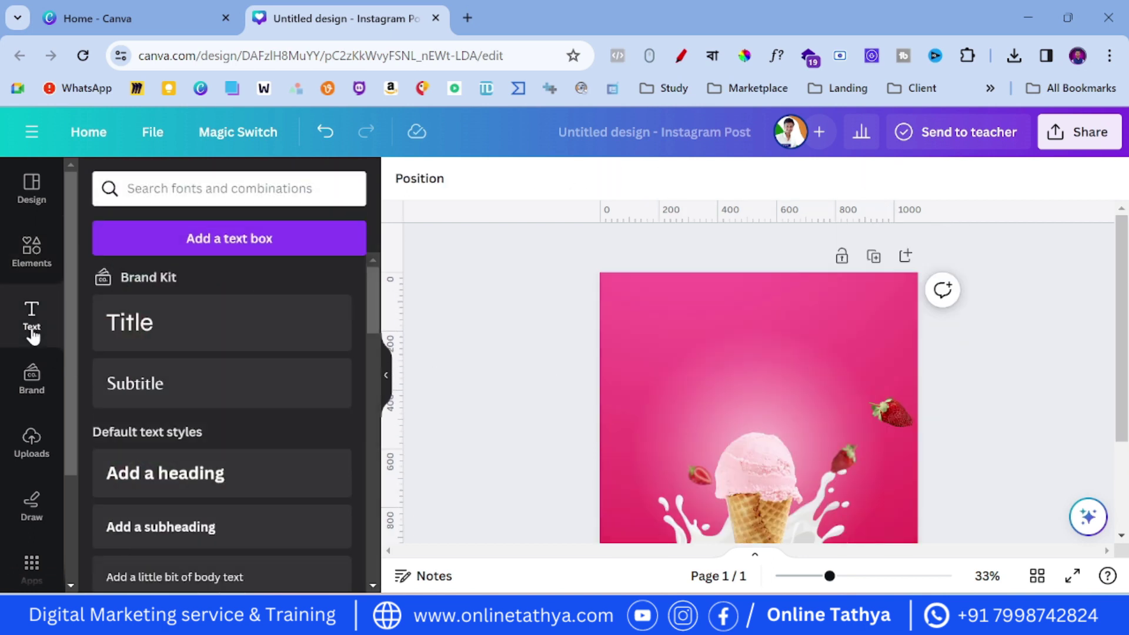
left_click(219, 472)
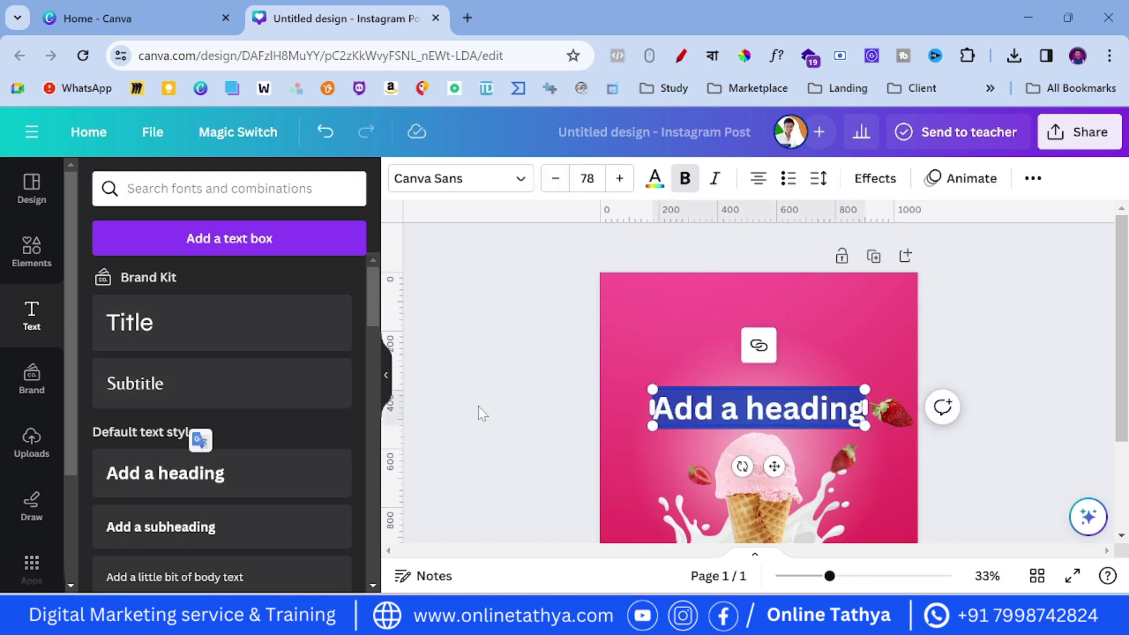
key("BackSpace")
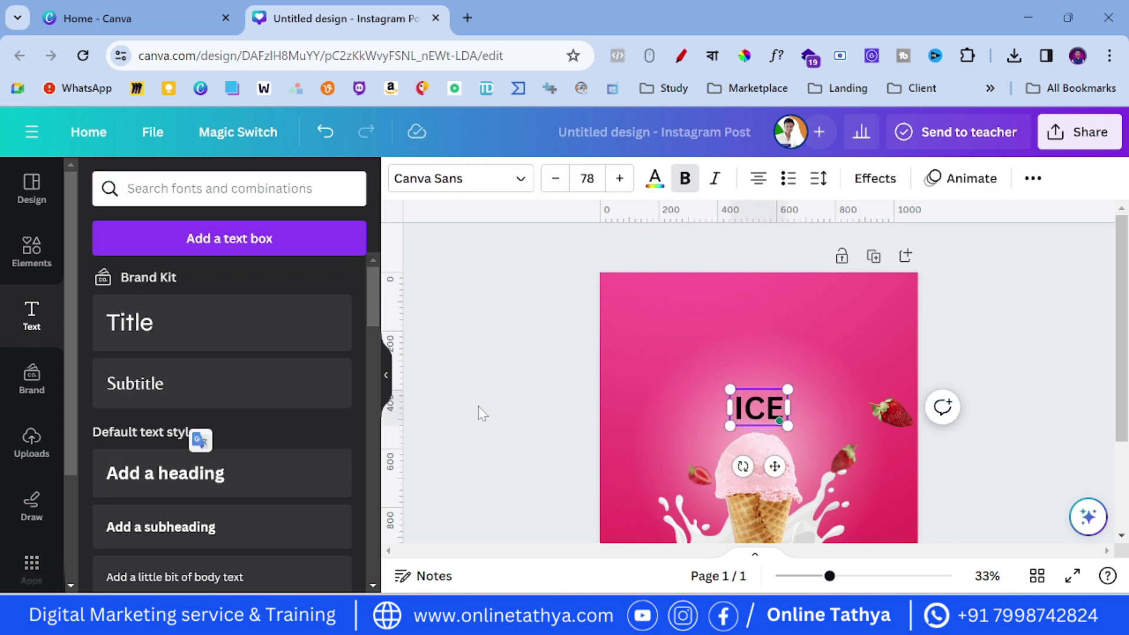
type("ICE CREAM")
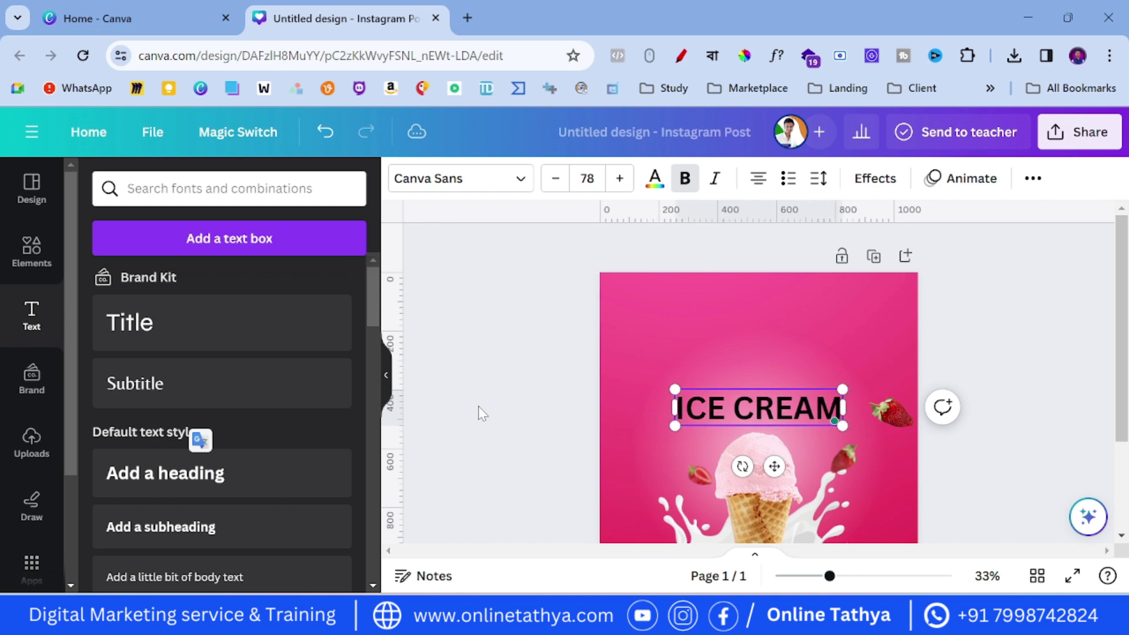
left_click(468, 410)
mouse_move(751, 394)
left_mouse_down()
mouse_move(751, 357)
mouse_move(748, 388)
left_mouse_up()
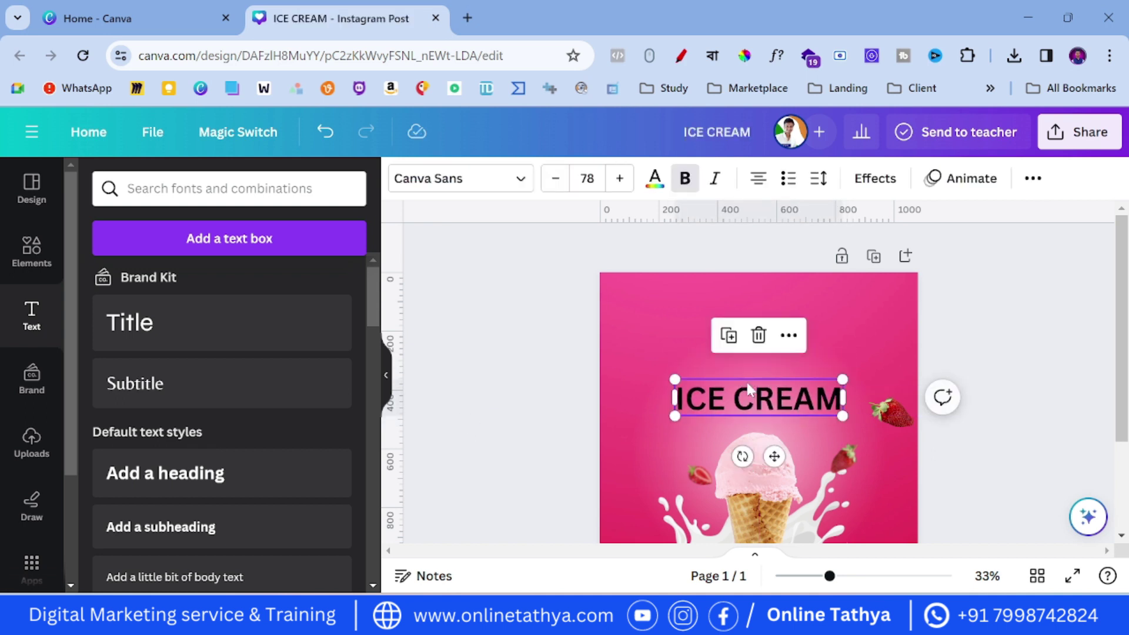
Step: Change the "ICE CREAM" heading's font to Anton and move it slightly higher above the ice cream scoop
left_click(504, 178)
scroll(188, 419, "down", 3)
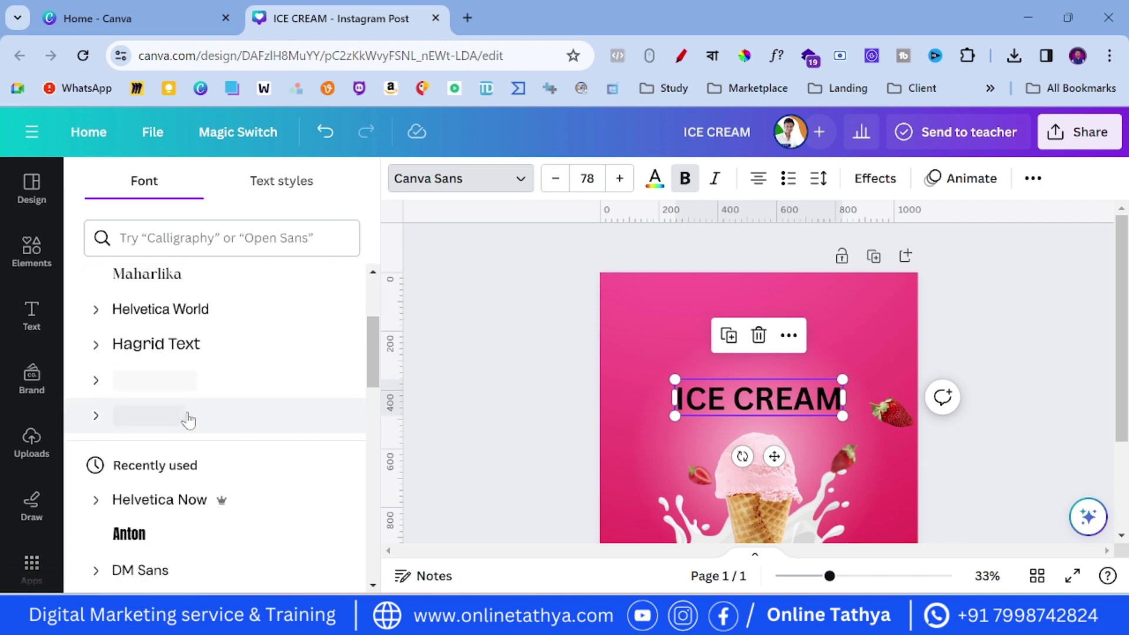
scroll(188, 419, "down", 2)
left_click(174, 447)
left_click_drag(763, 394, 762, 377)
Step: Enlarge the "ICE CREAM" heading to size 95 and colour it white
left_click(619, 178)
left_click(619, 178)
left_click(657, 189)
left_click(190, 284)
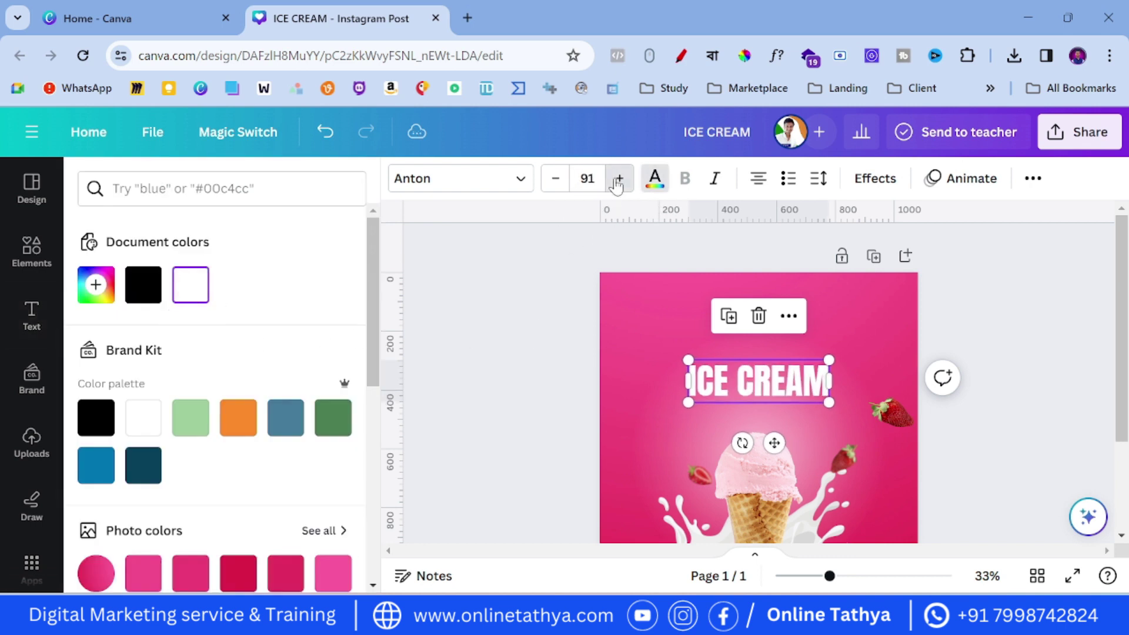
Step: Give the "ICE CREAM" heading a black Shadow effect with offset 73, direction -18, blur 62 and transparency 58
left_click(897, 173)
left_click(228, 327)
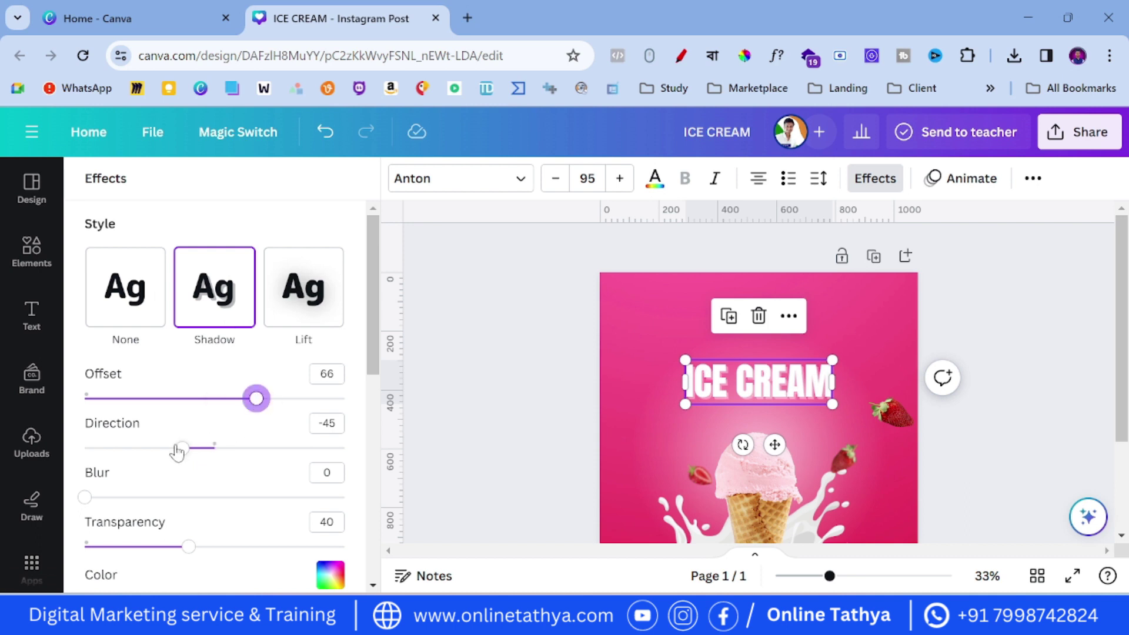
left_click(328, 577)
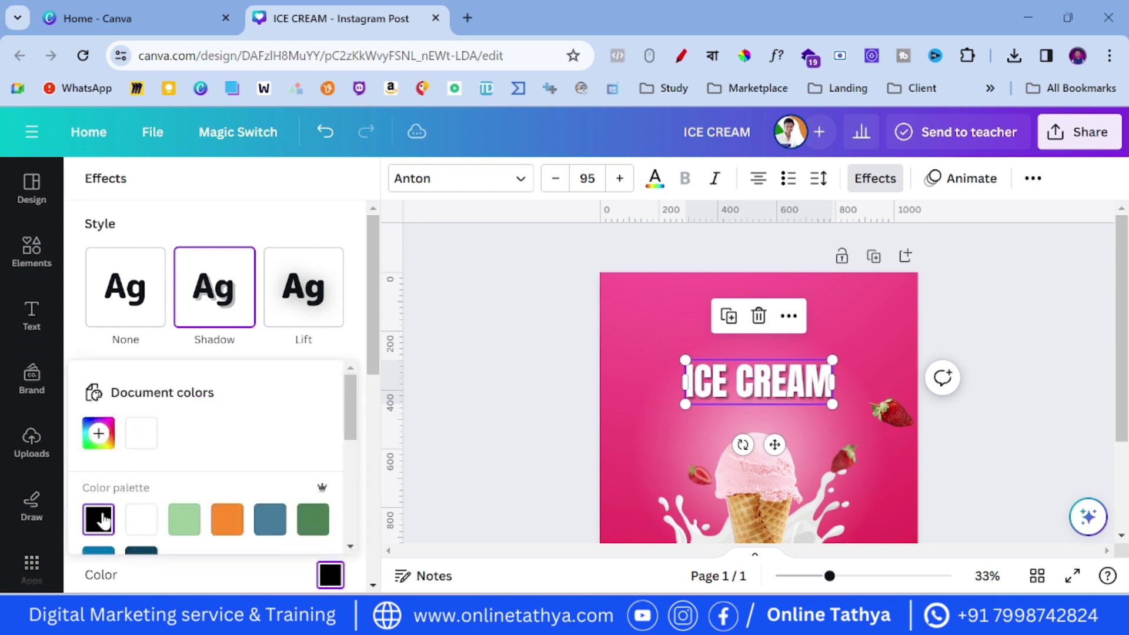
scroll(222, 474, "down", 2)
scroll(221, 474, "up", 2)
left_click(327, 575)
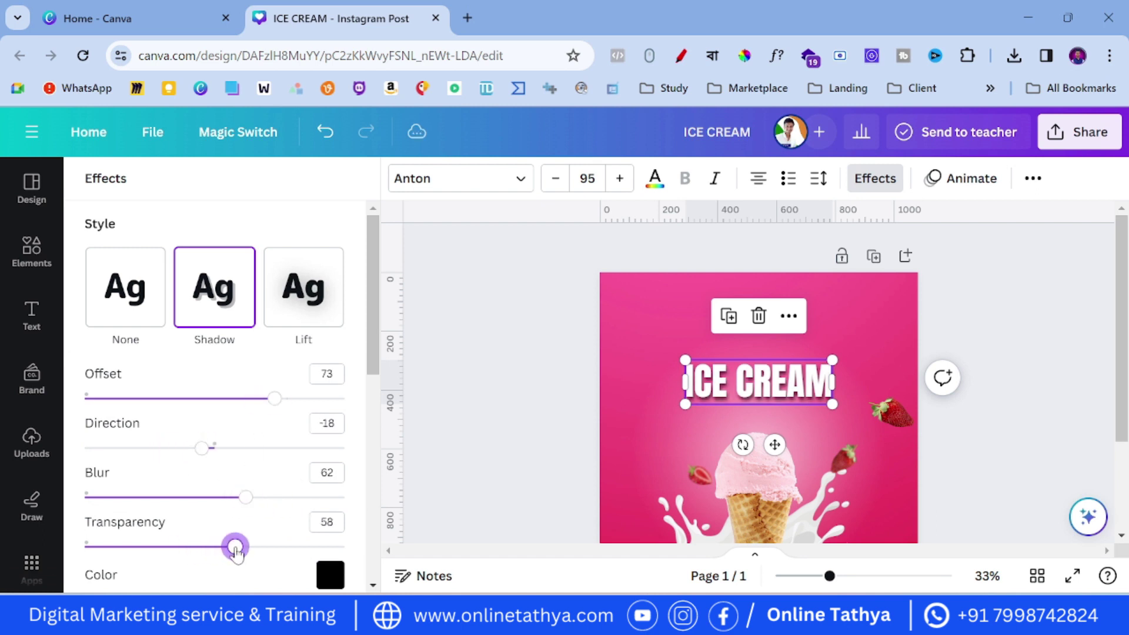
Step: Italicise the "ICE CREAM" heading, then enlarge it slightly and keep it centred above the scoop
left_click(721, 180)
left_click(548, 395)
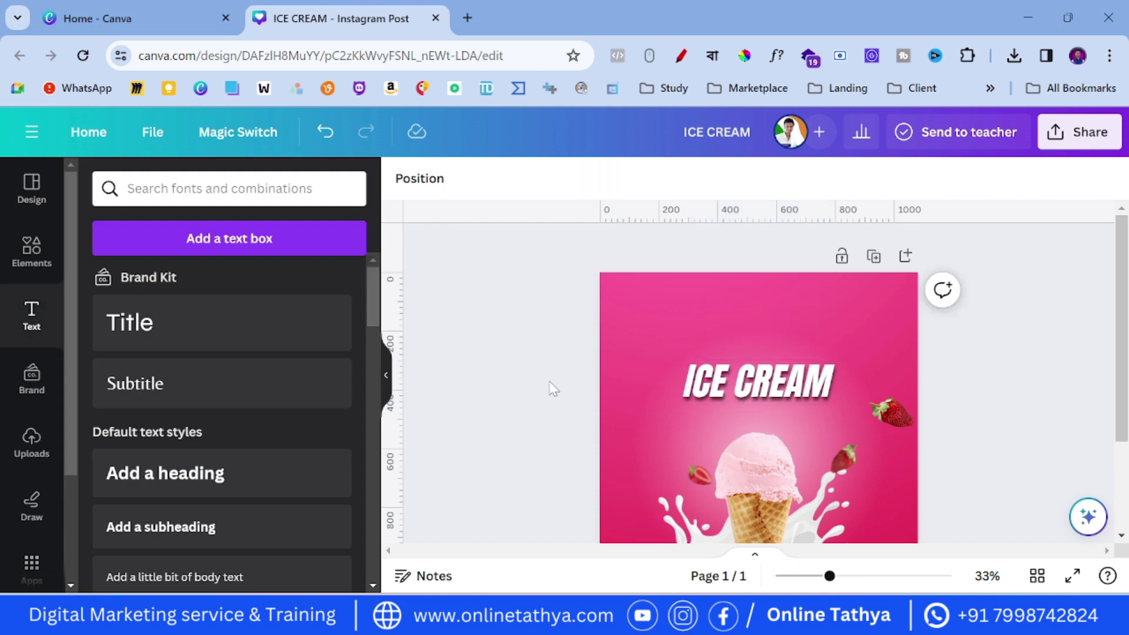
left_click(689, 376)
left_click_drag(679, 357, 670, 351)
left_click_drag(754, 355, 761, 353)
left_click(523, 384)
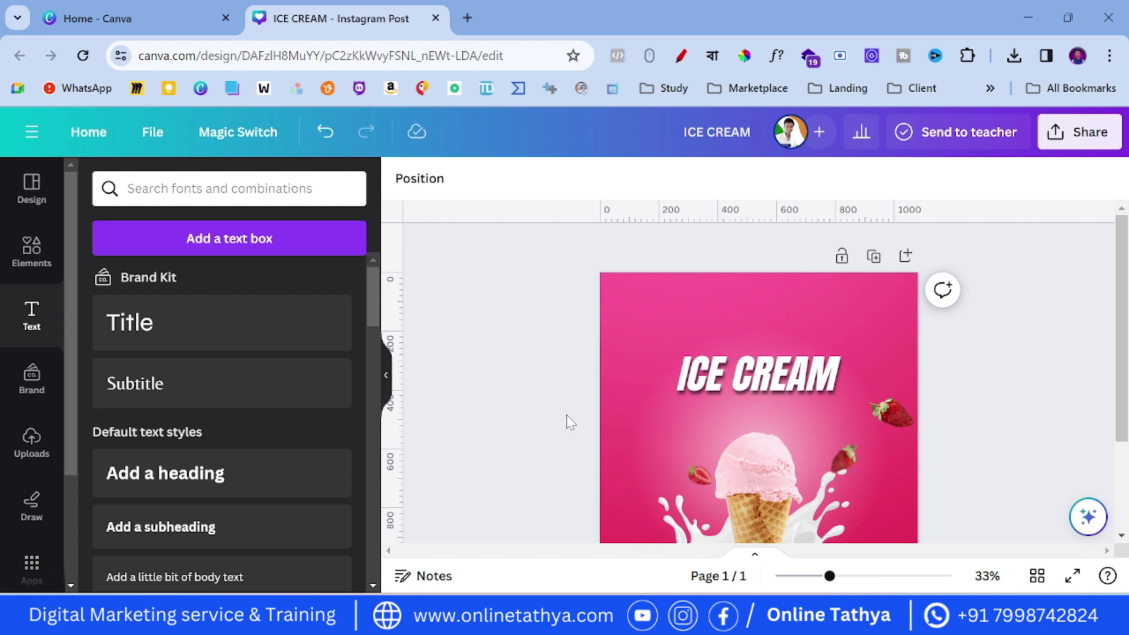
Step: Add a subheading reading "Strawberry" and set its font to Angeletta
left_click(189, 526)
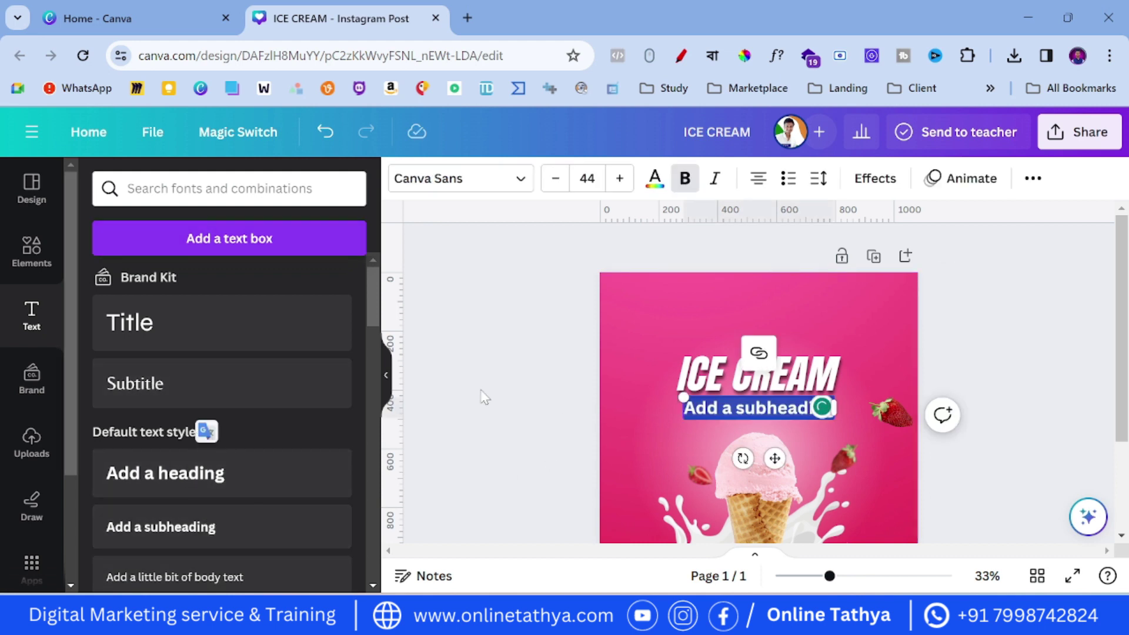
type("S")
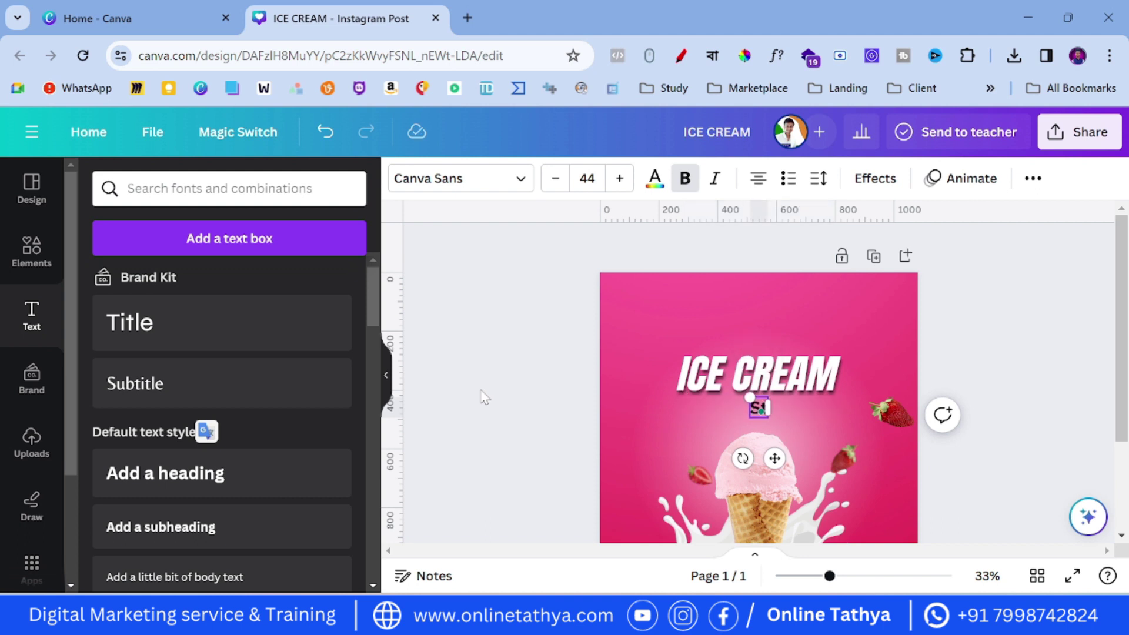
type("trawberr")
left_click(520, 179)
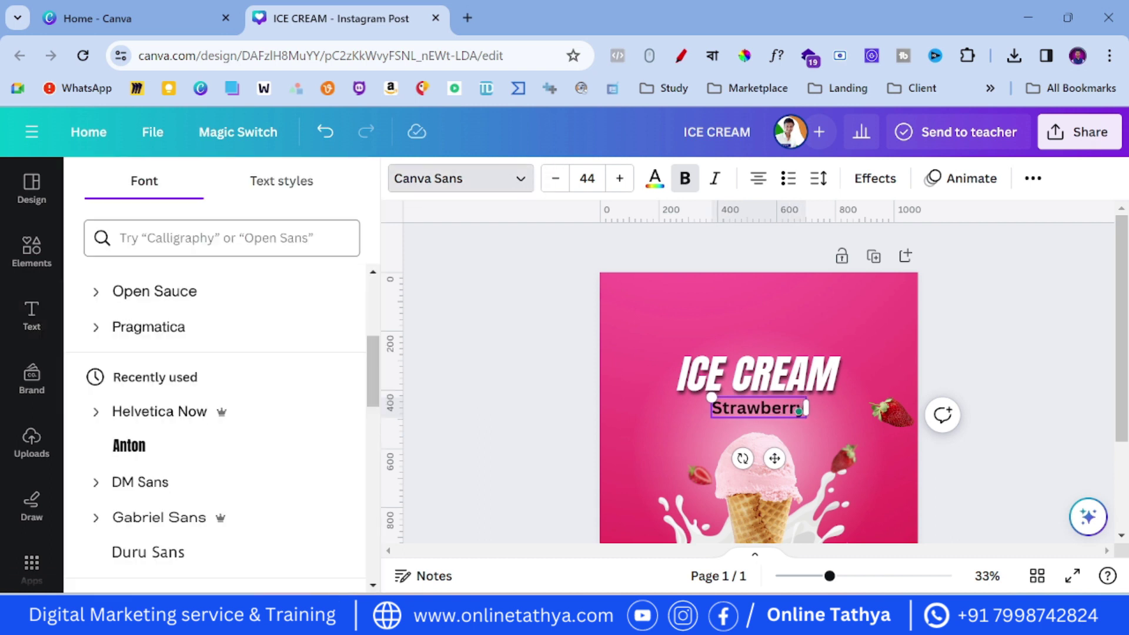
type("ange")
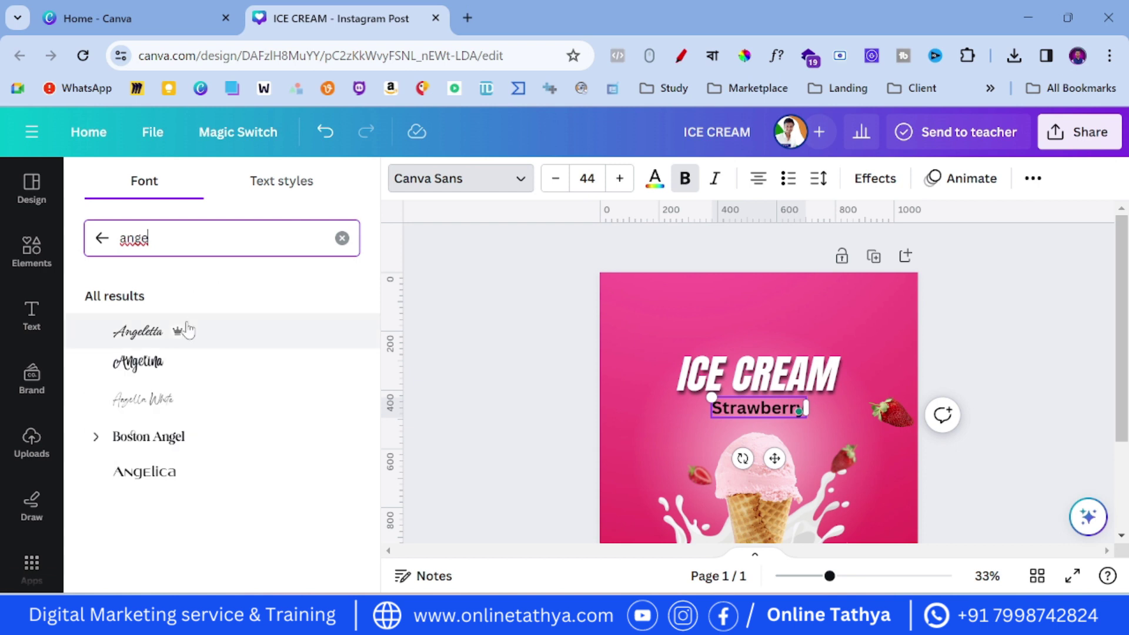
left_click(185, 329)
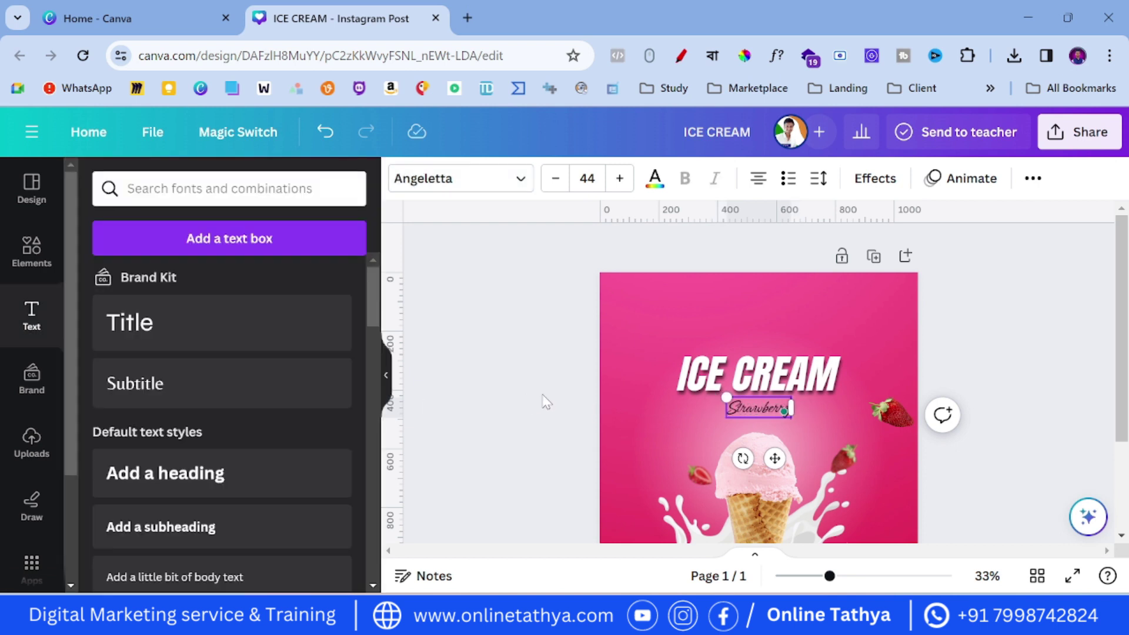
Step: Place the "Strawberry" text just above "ICE CREAM" at size 79 and colour it white
left_click_drag(753, 407, 722, 327)
left_click(620, 178)
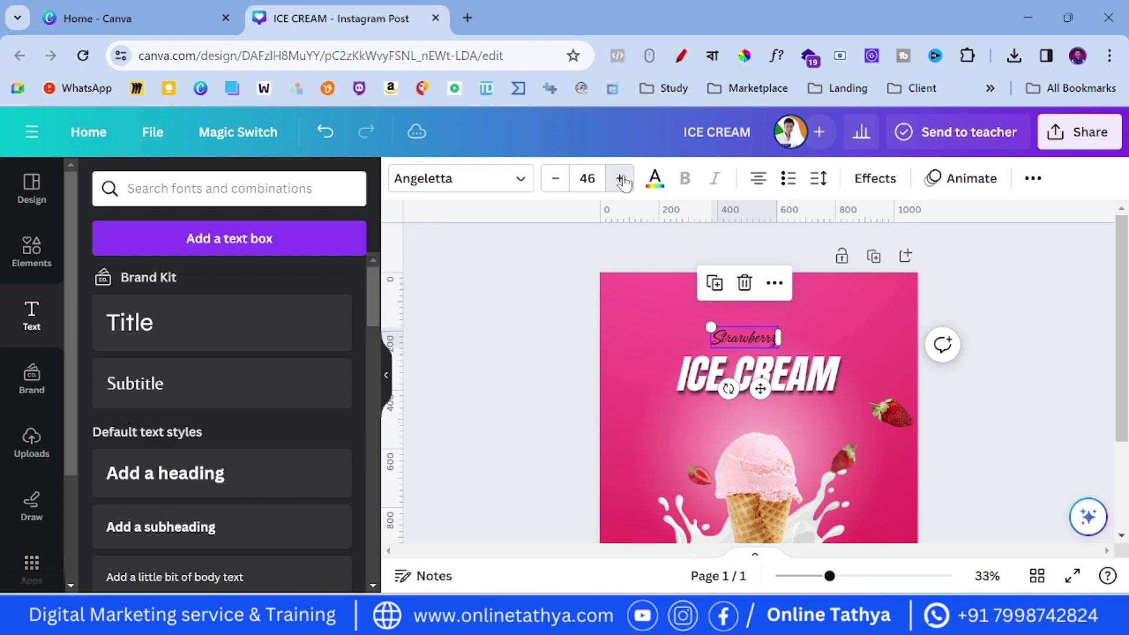
left_click(621, 178)
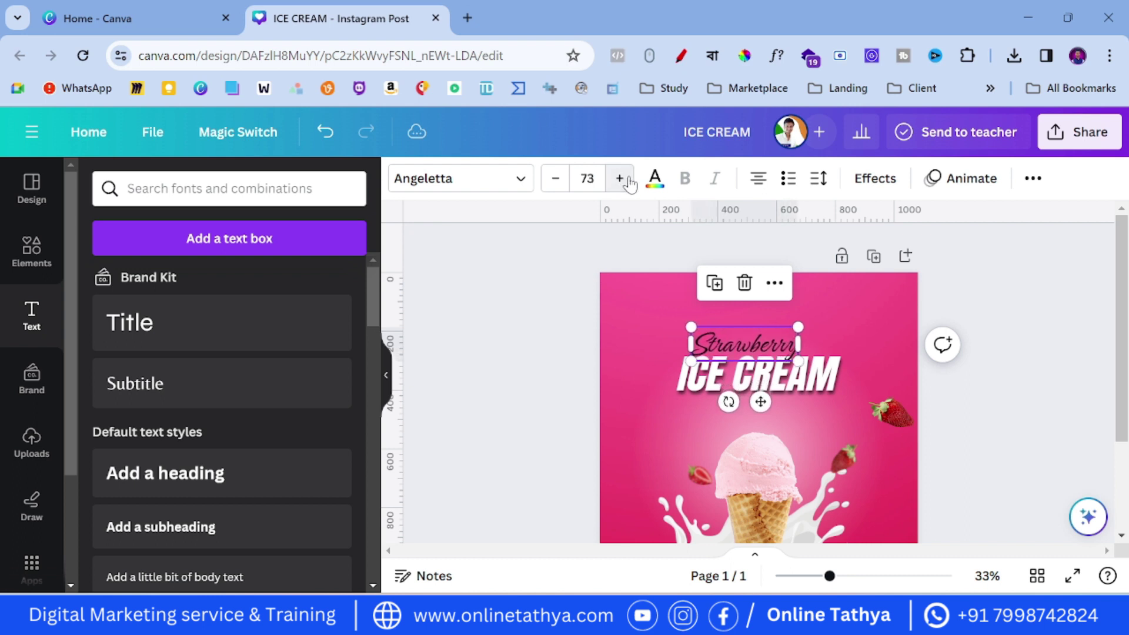
left_click_drag(720, 346, 732, 335)
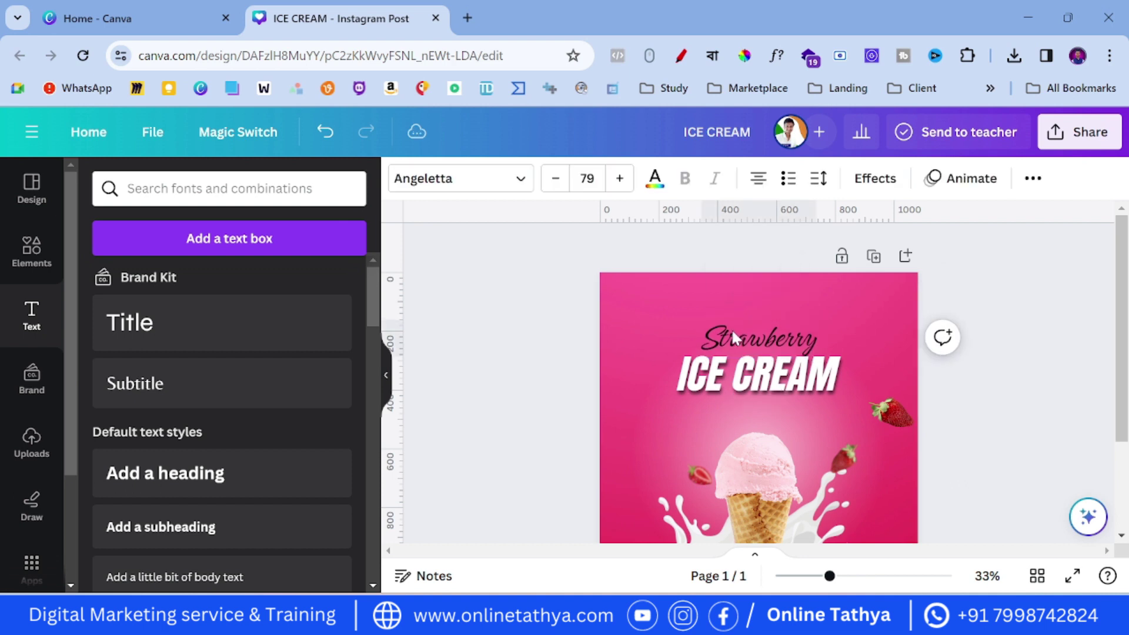
left_click(654, 178)
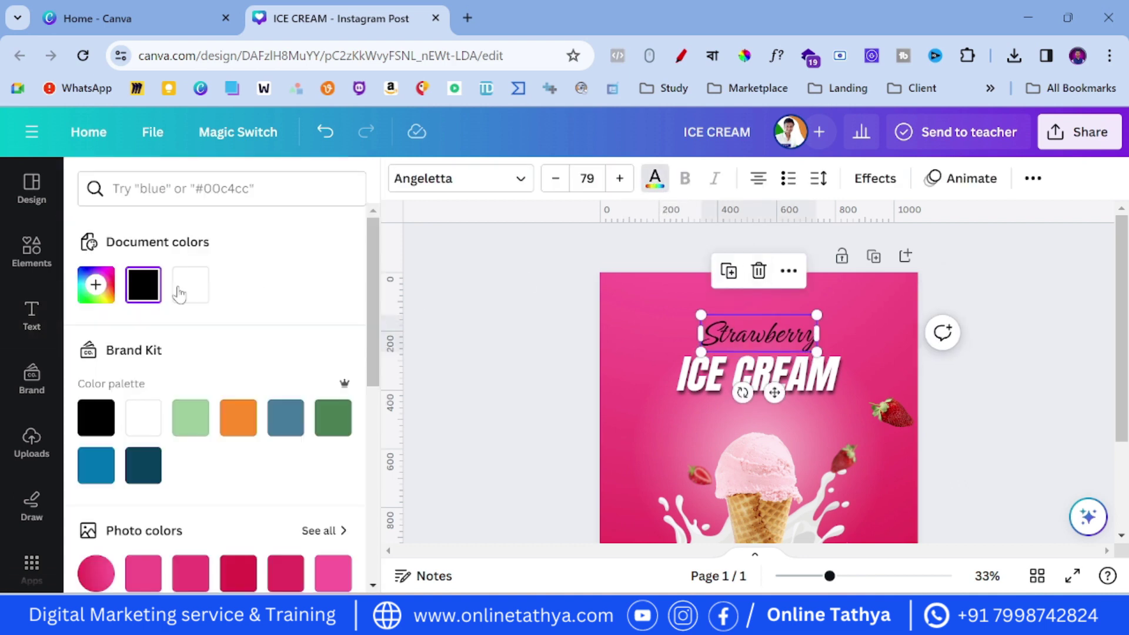
left_click(189, 284)
Step: Give the "Strawberry" text a black Shadow effect with offset 71, blur 55 and transparency 84
left_click(875, 179)
left_click(214, 286)
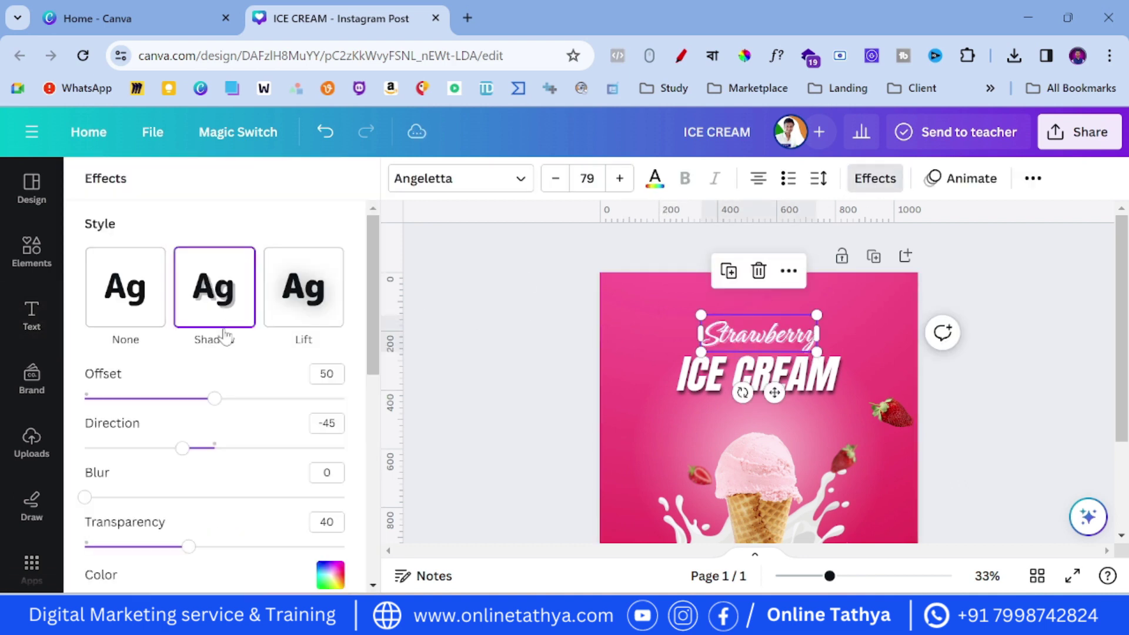
left_click(235, 497)
left_click(239, 545)
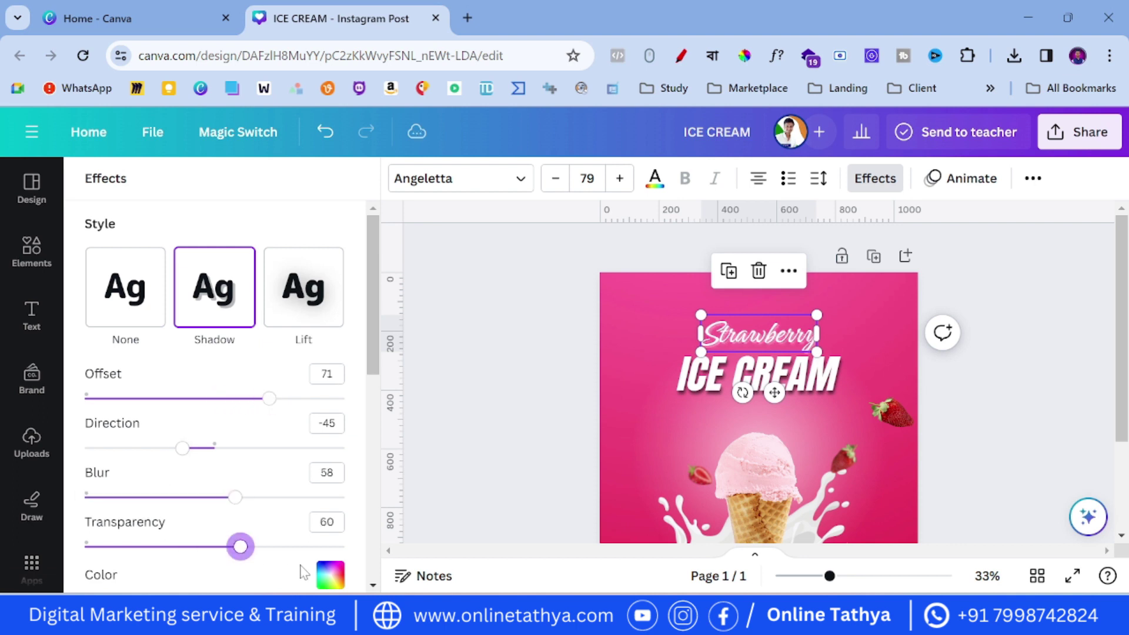
left_click(330, 575)
left_click(98, 518)
left_click(327, 574)
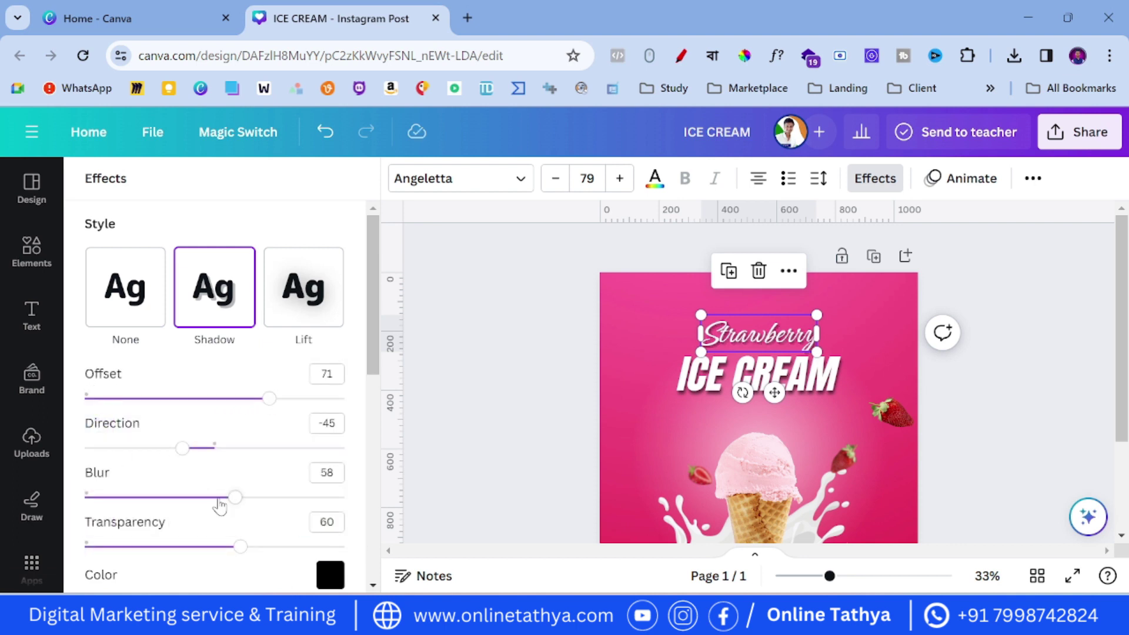
left_click_drag(251, 500, 227, 497)
left_click_drag(240, 547, 303, 548)
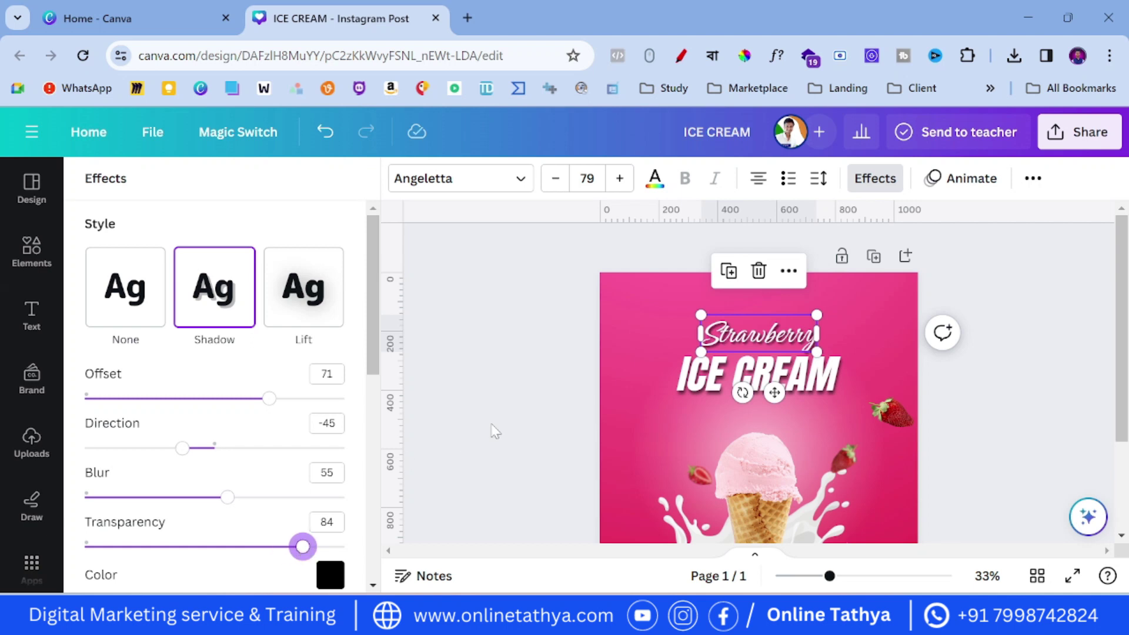
left_click(496, 430)
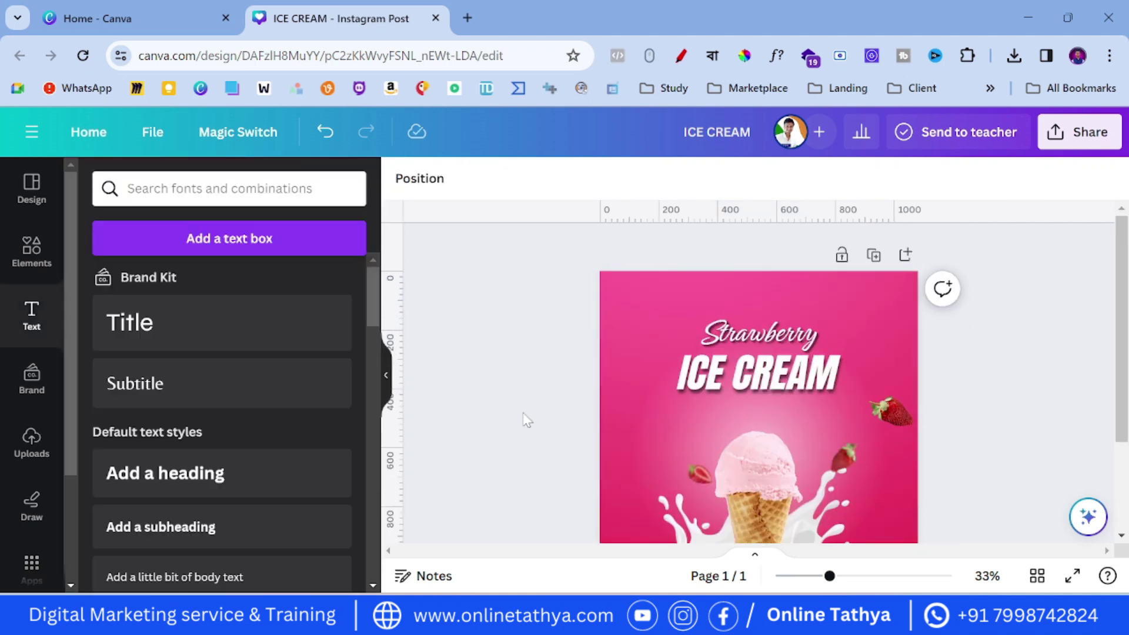
Step: Search the graphics elements for "square splash" and browse the results for a suitable accent
scroll(526, 419, "down", 2)
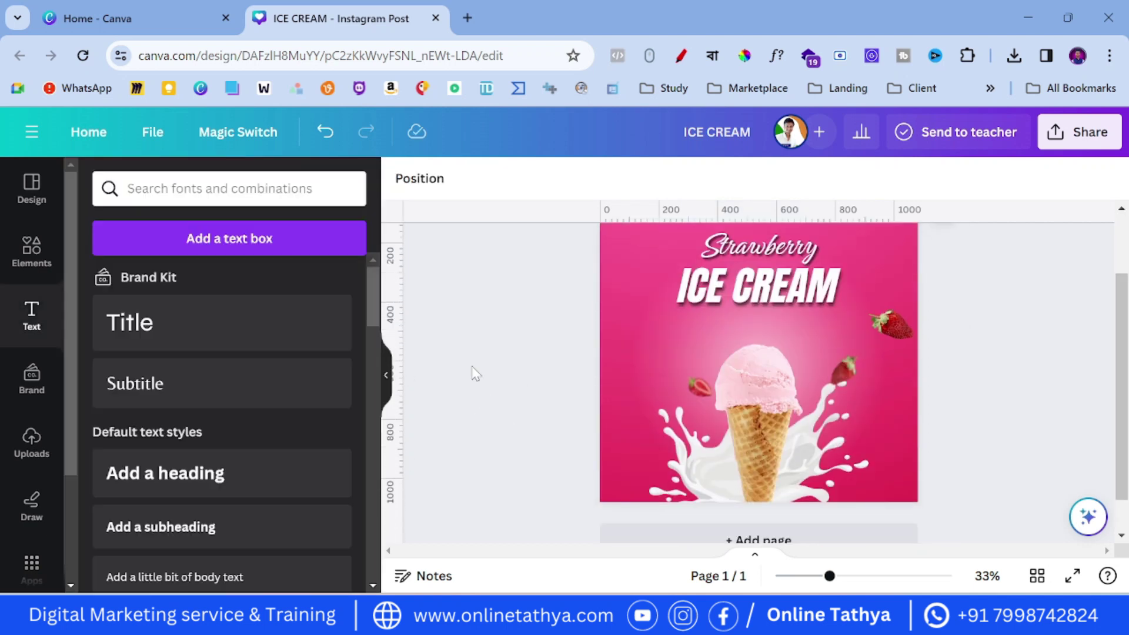
scroll(473, 373, "up", 2)
left_click(32, 253)
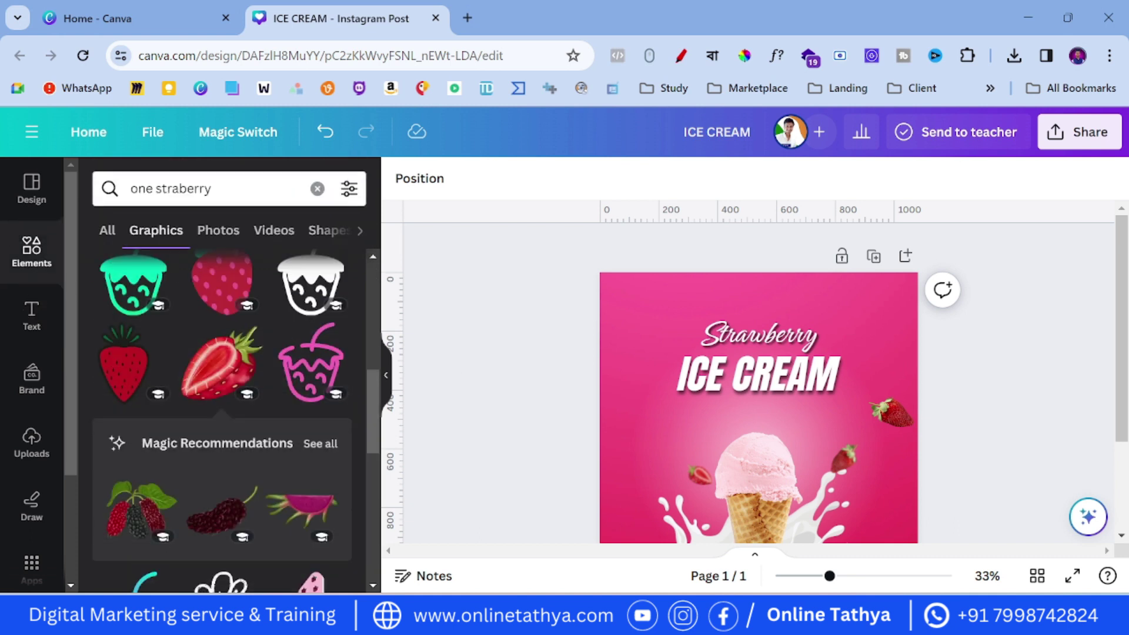
left_click(317, 189)
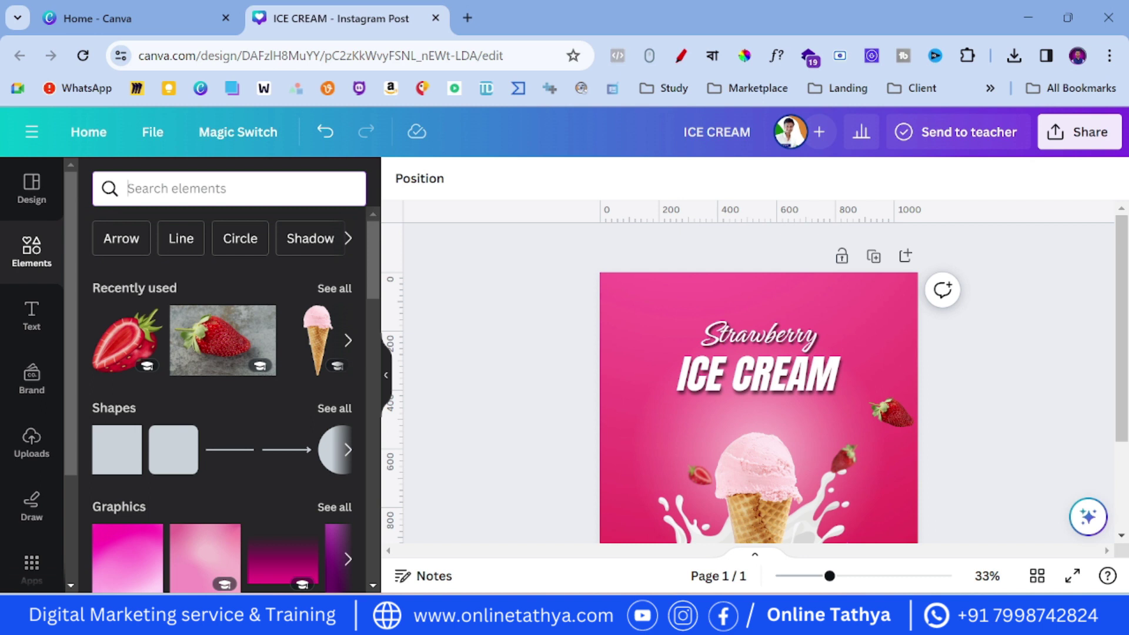
type("square splash")
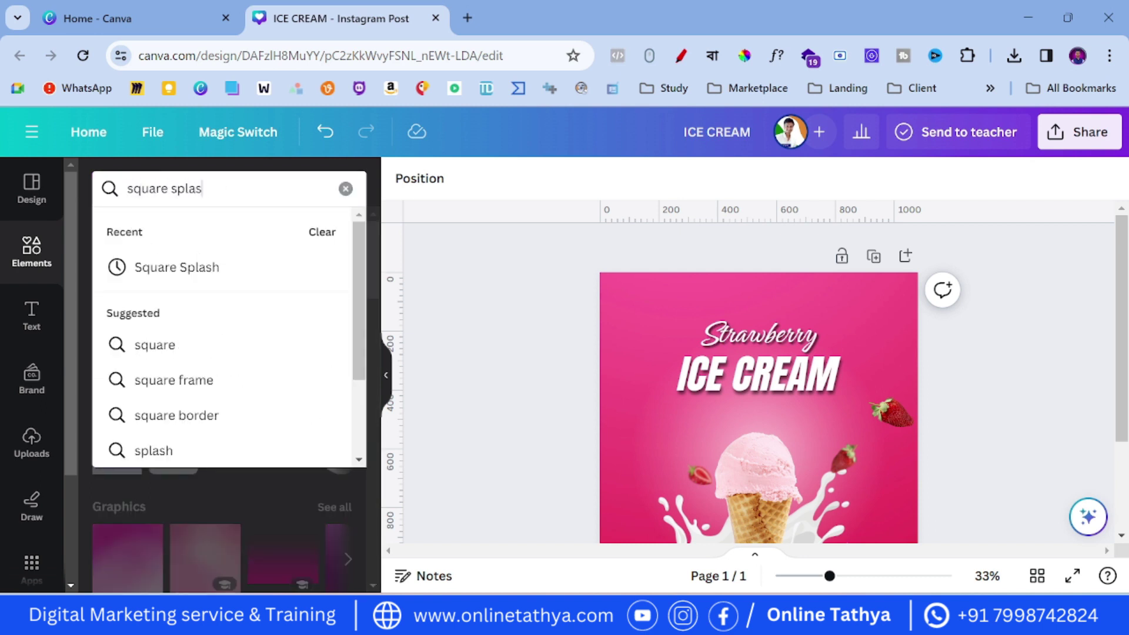
key("Return")
scroll(233, 411, "down", 3)
left_click(156, 229)
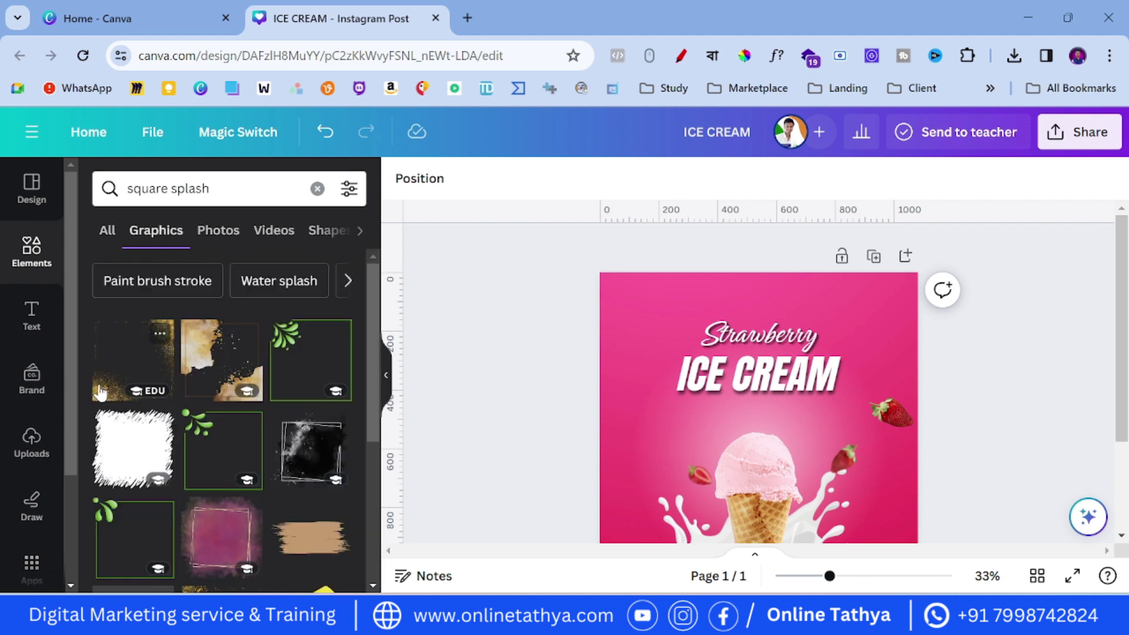
scroll(100, 391, "down", 2)
scroll(100, 390, "down", 8)
scroll(202, 302, "up", 8)
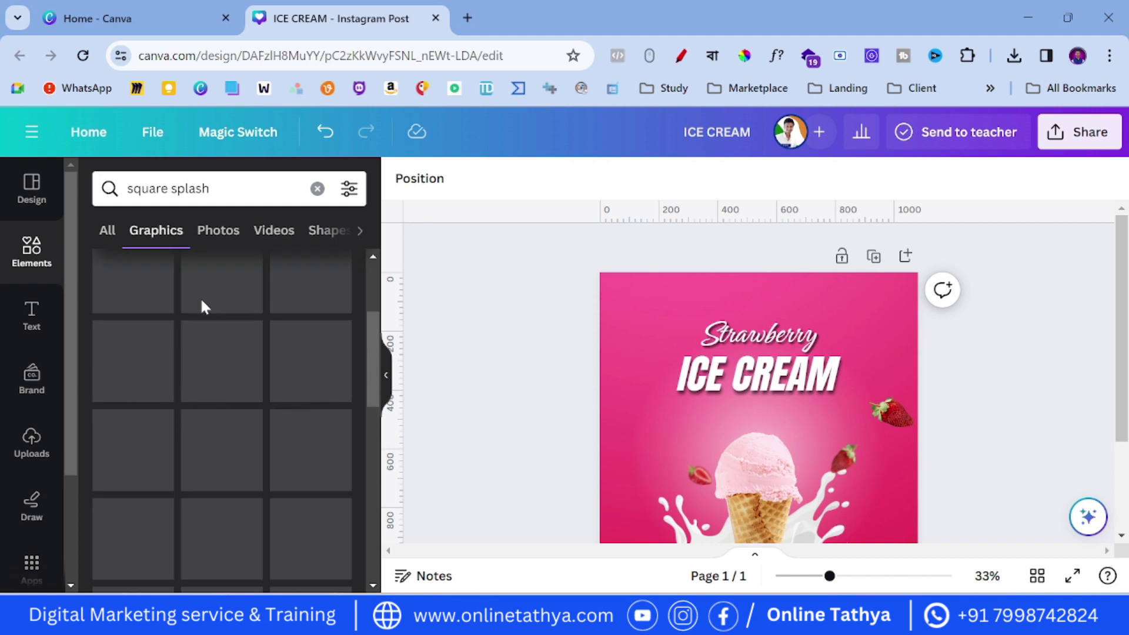
Step: Search the graphics for "splash mark accent" and add a thin and a thick three-stroke accent mark to the post
left_click(318, 189)
type("s")
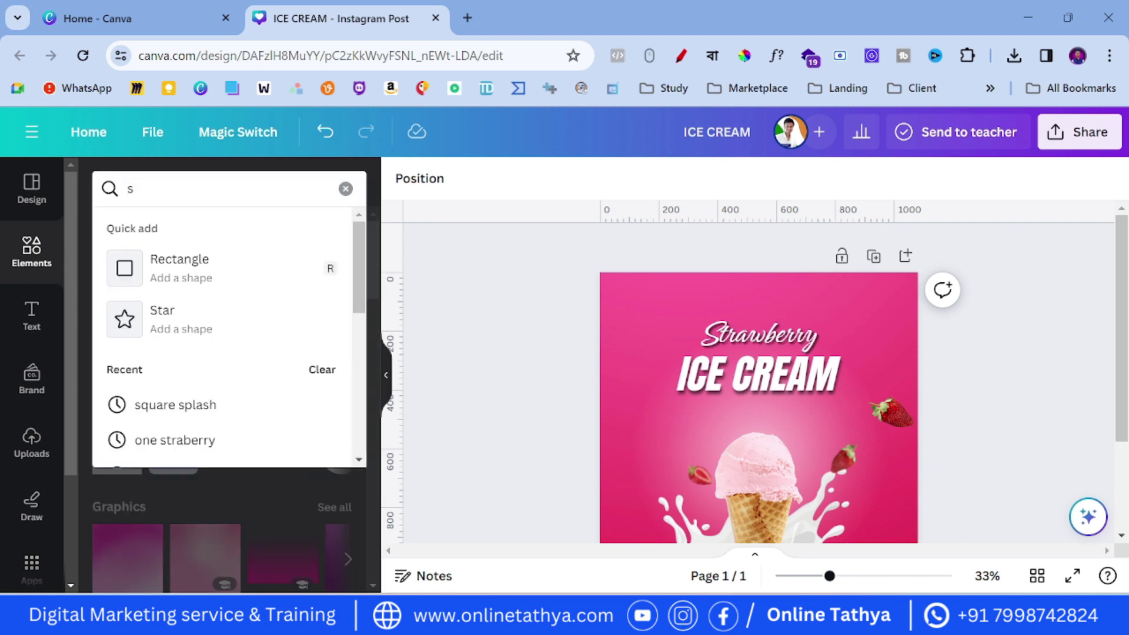
type("plash mark n")
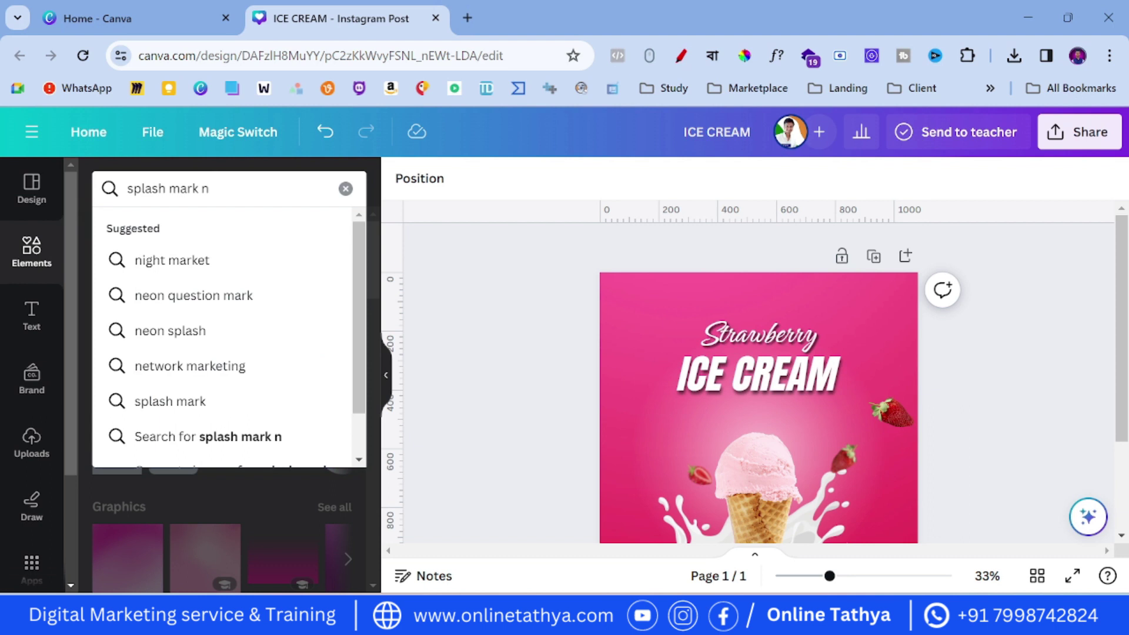
key("BackSpace")
type("a")
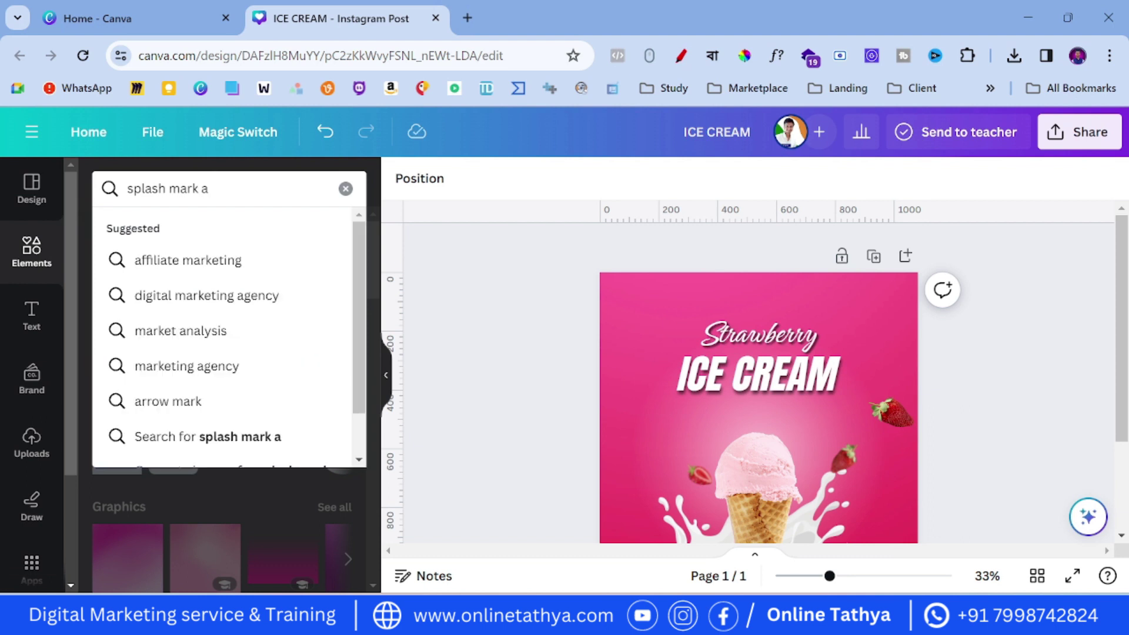
type("ccent")
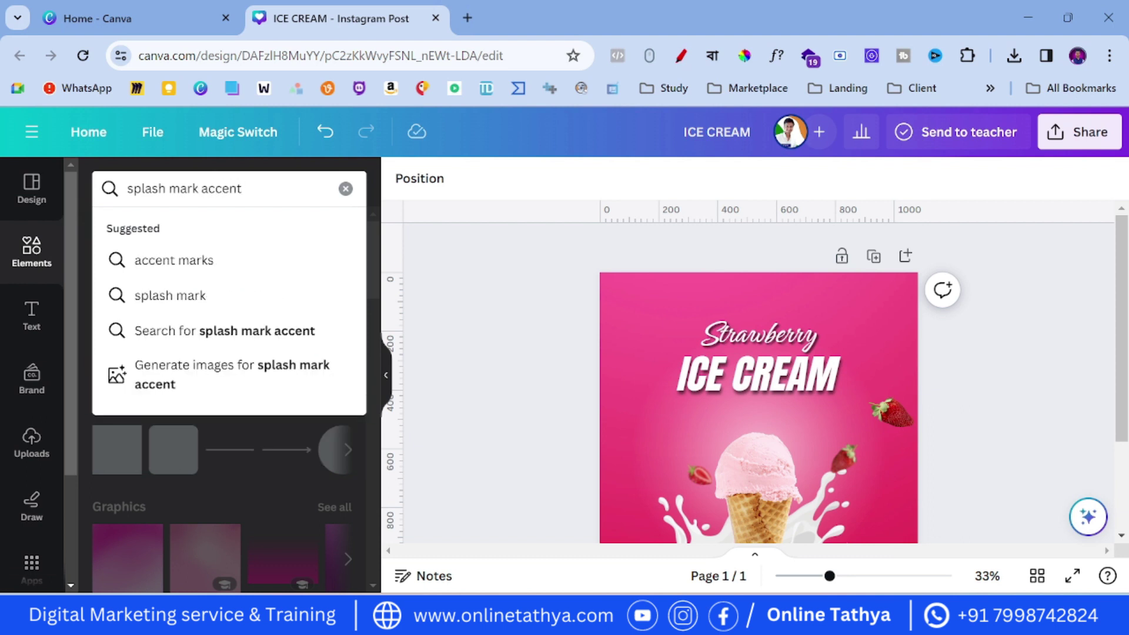
key("Return")
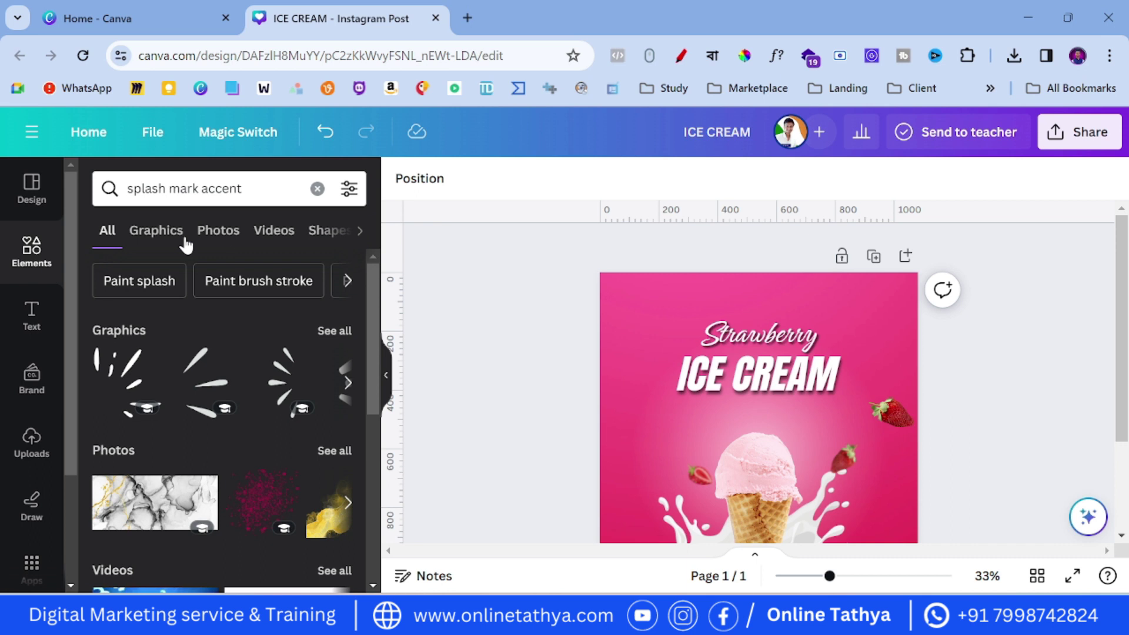
left_click(155, 235)
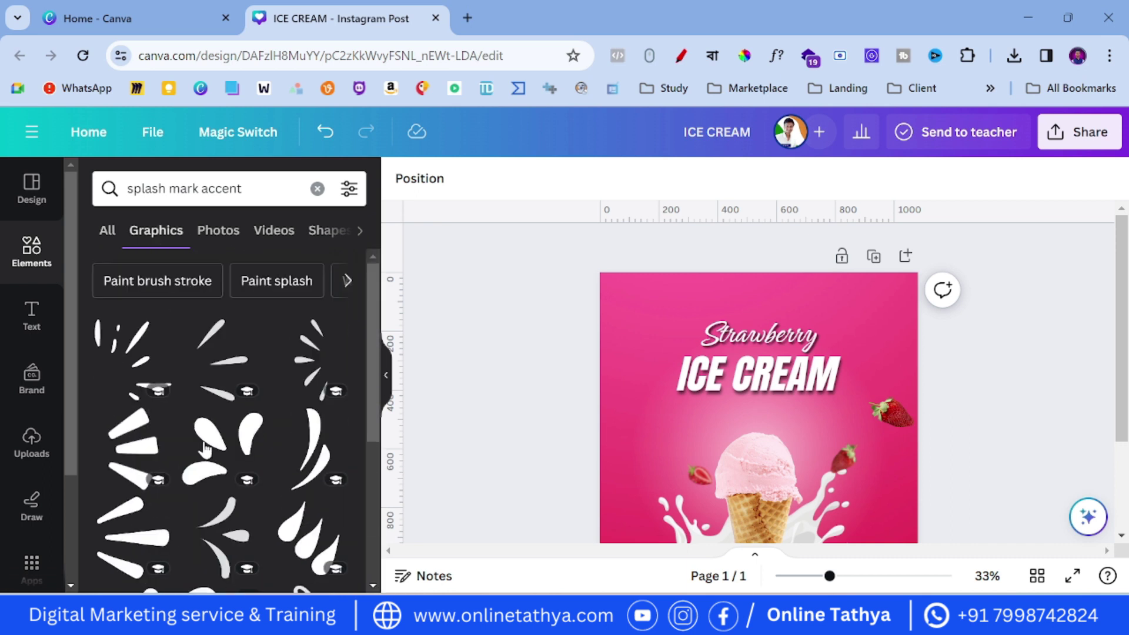
left_click(226, 374)
scroll(256, 447, "down", 3)
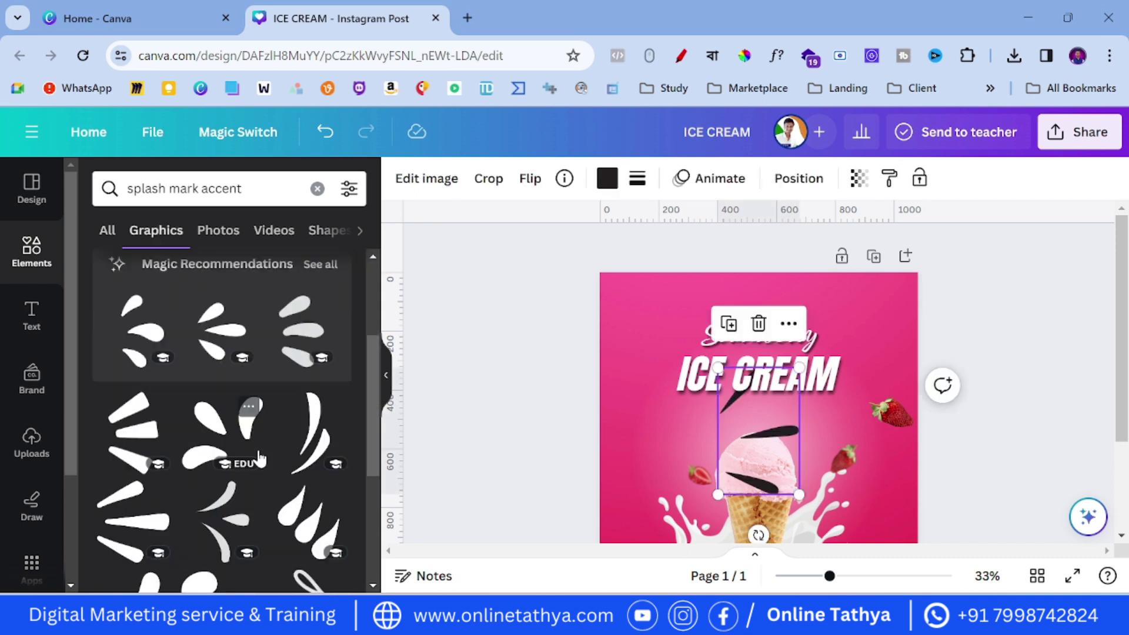
left_click(125, 516)
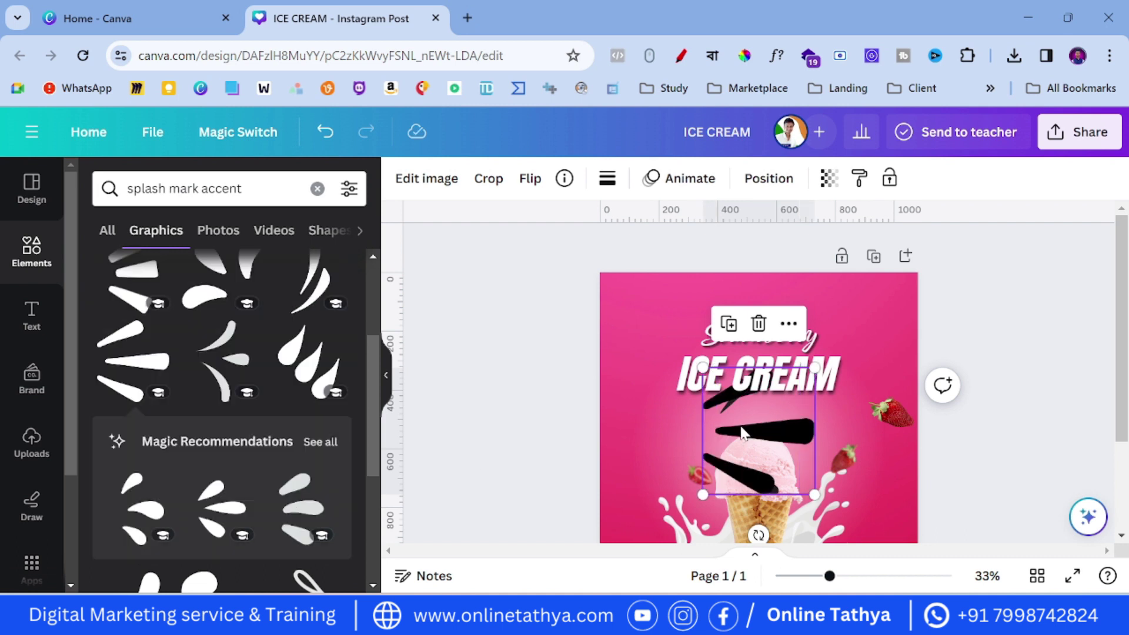
Step: Delete the thick accent mark, then shrink and tilt the thin one just beyond the ice cream scoop's upper right edge
left_click_drag(741, 433, 799, 446)
left_click(727, 406)
key("Delete")
left_click(774, 495)
left_click_drag(761, 508, 829, 430)
left_click_drag(835, 470, 865, 467)
left_click_drag(848, 408, 831, 422)
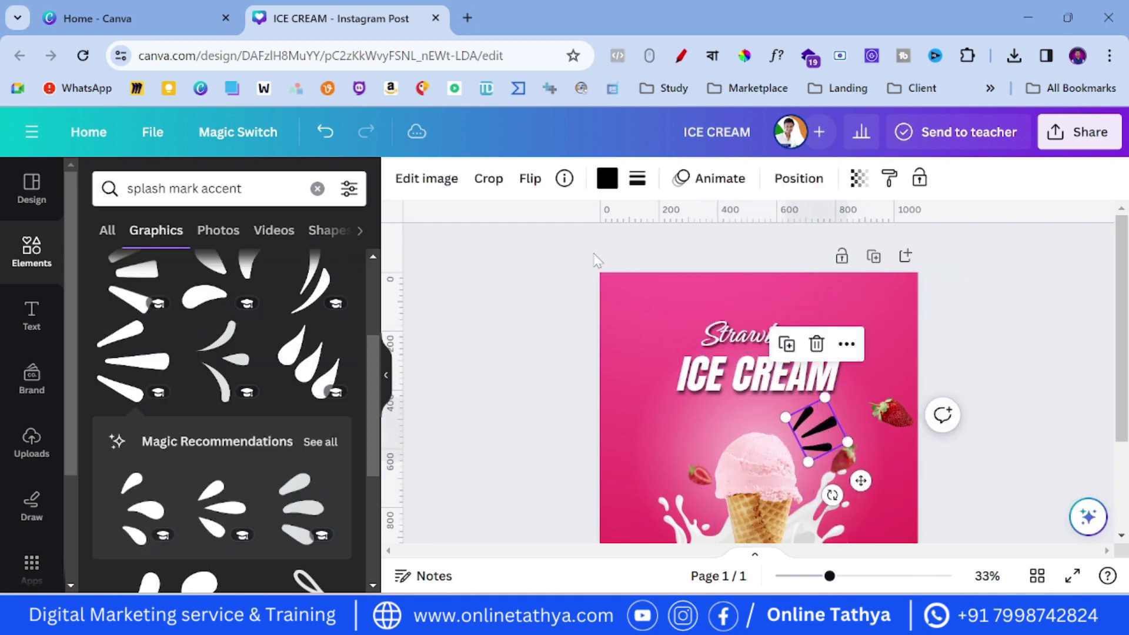
Step: Colour the accent mark beside the scoop white and make it slightly smaller
left_click(607, 178)
left_click(191, 285)
left_click_drag(808, 462, 810, 454)
left_click(489, 427)
left_click(821, 432)
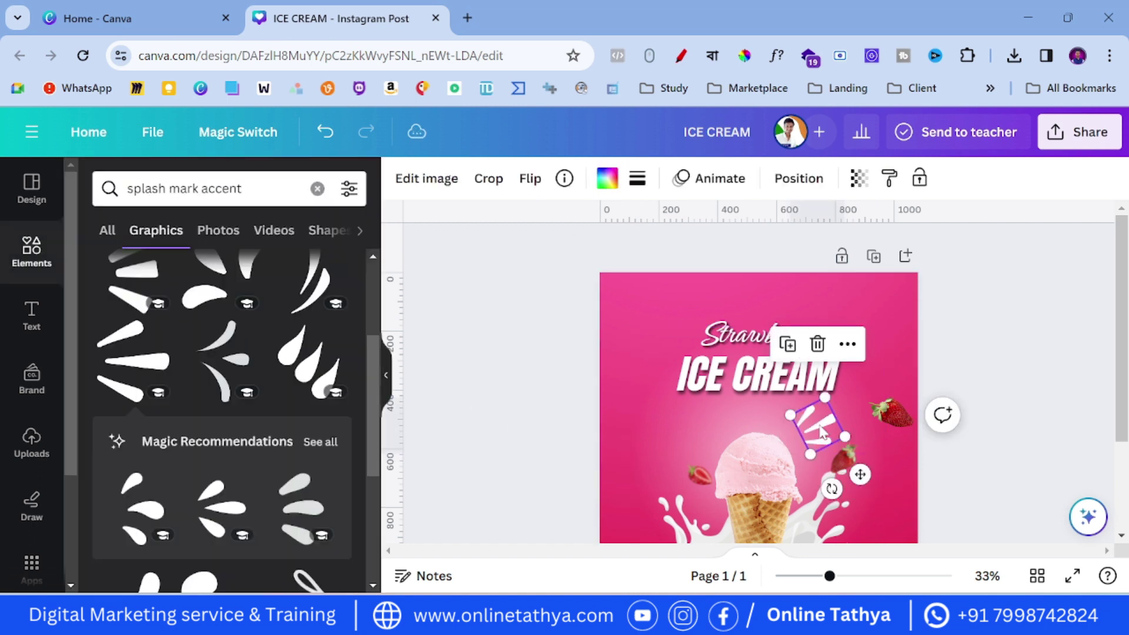
key("Escape")
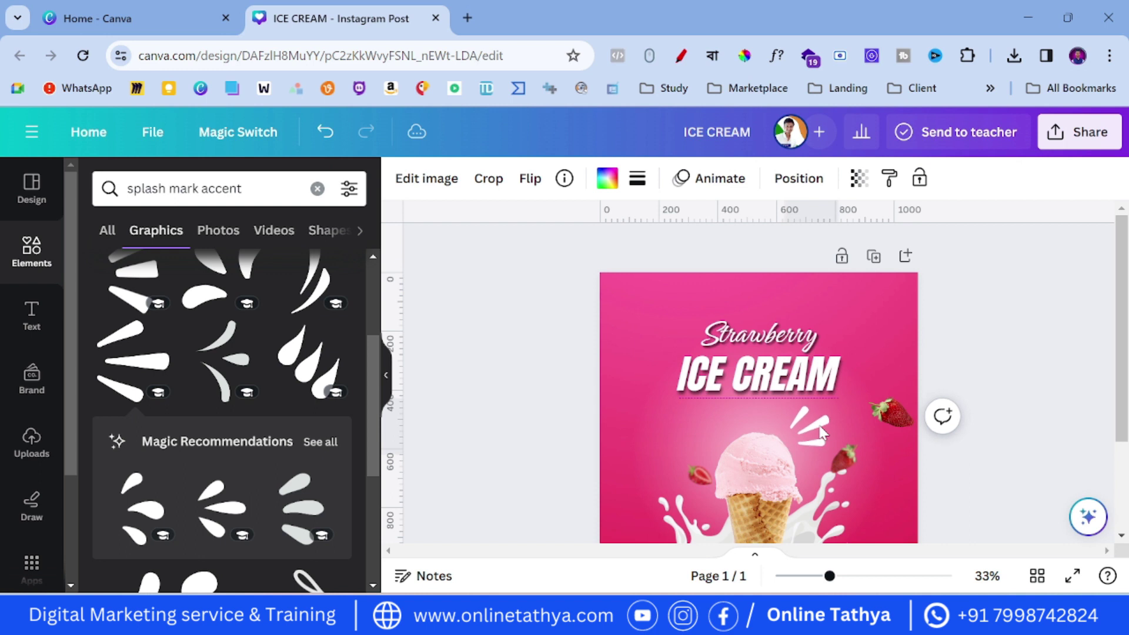
Step: Duplicate the white accent mark to the scoop's upper left and rotate it to mirror the original
left_click(633, 415)
left_click(797, 422)
left_click(782, 350)
left_click_drag(808, 430, 689, 428)
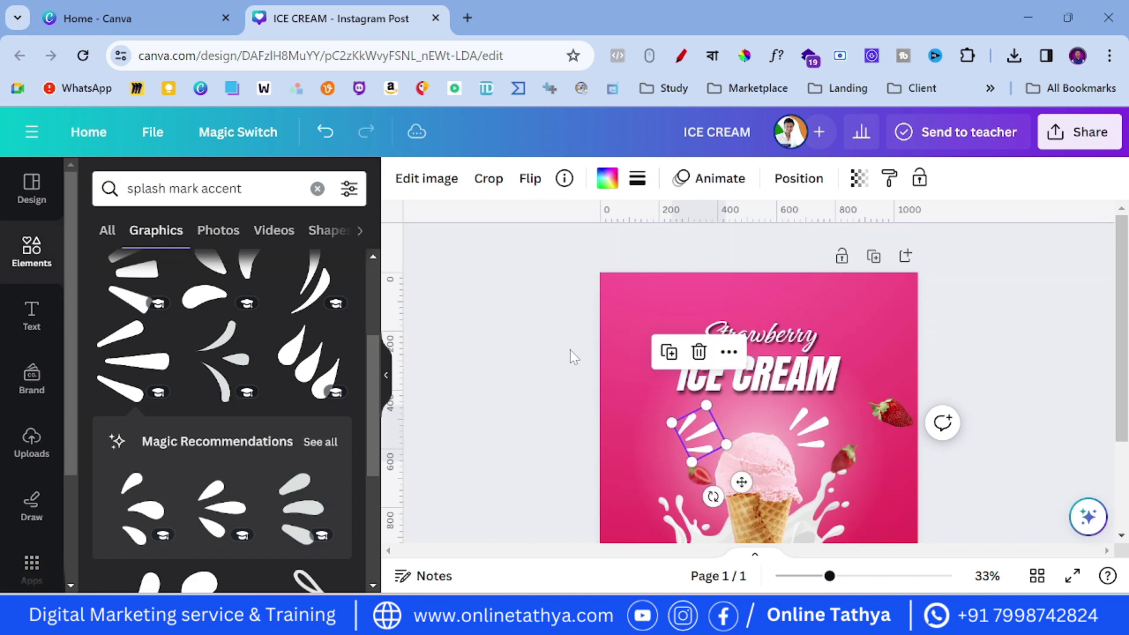
left_click(529, 178)
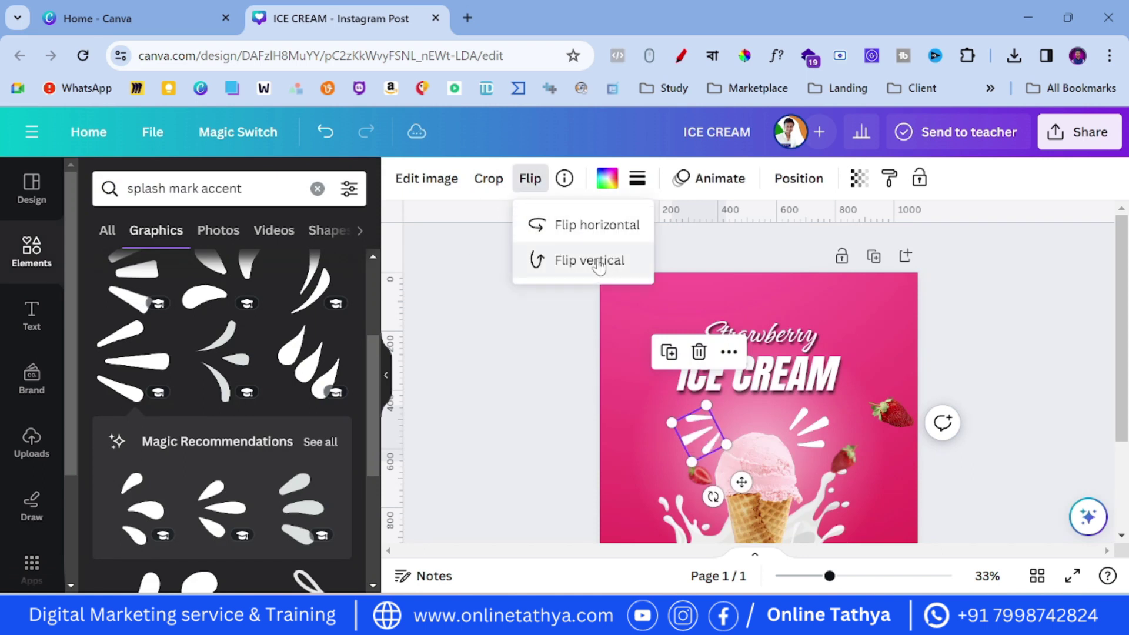
left_click_drag(713, 497, 639, 482)
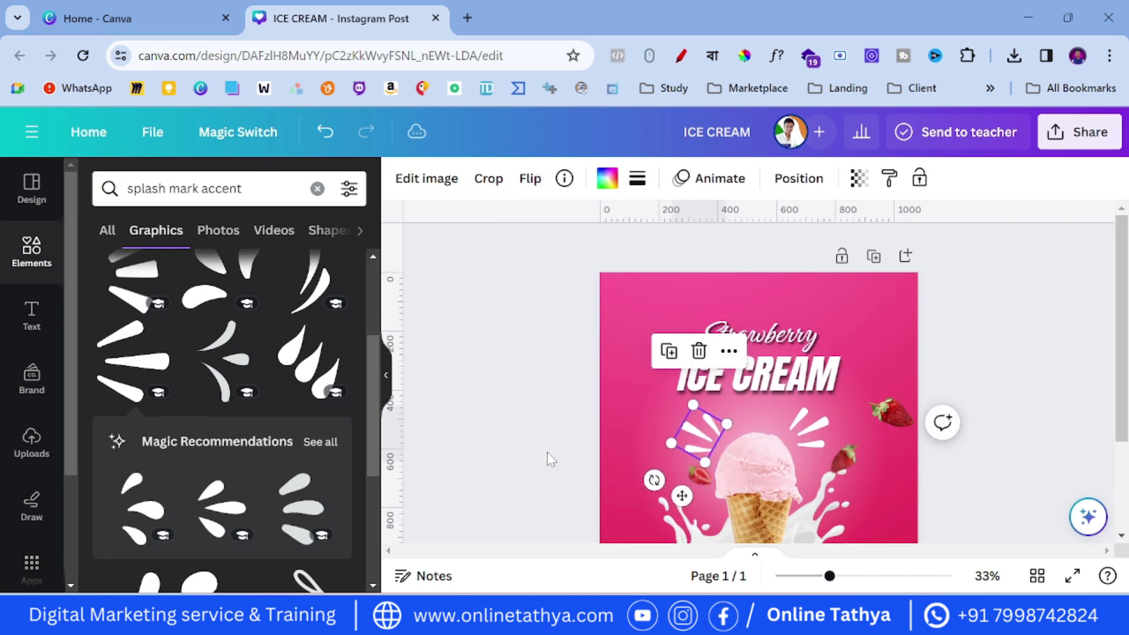
left_click(547, 456)
scroll(548, 448, "down", 1)
scroll(550, 461, "up", 1)
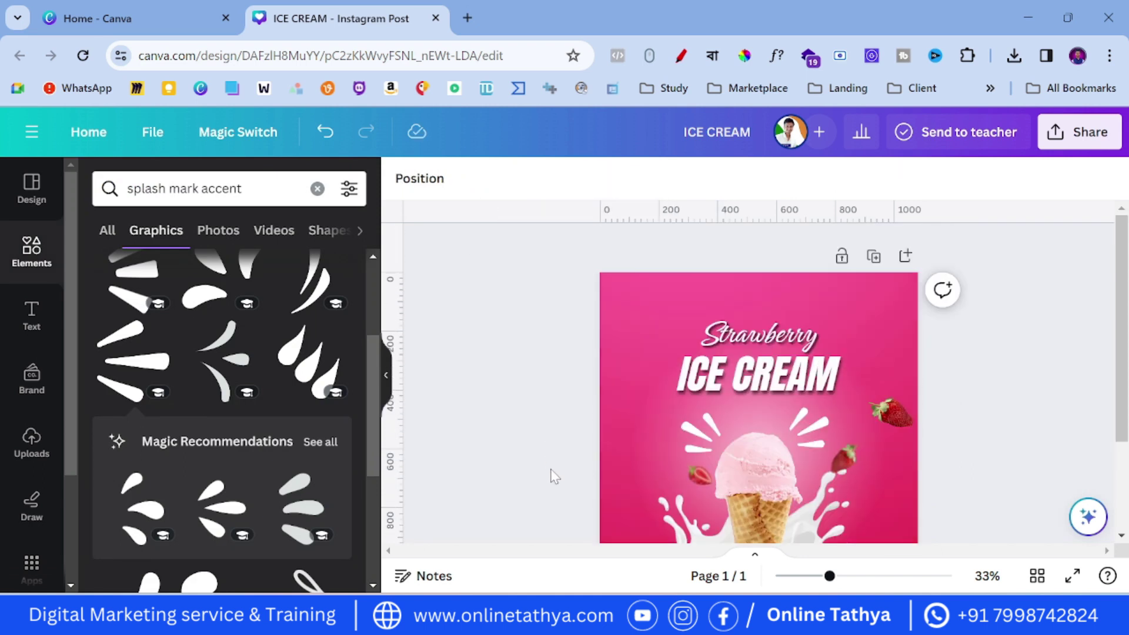
Step: Add a recommended three-drop accent graphic, small and angled at the left end of "Strawberry", and colour it white
left_click(320, 442)
left_click(281, 292)
left_click_drag(757, 535, 801, 403)
left_click_drag(761, 441, 682, 323)
left_click_drag(702, 242, 691, 276)
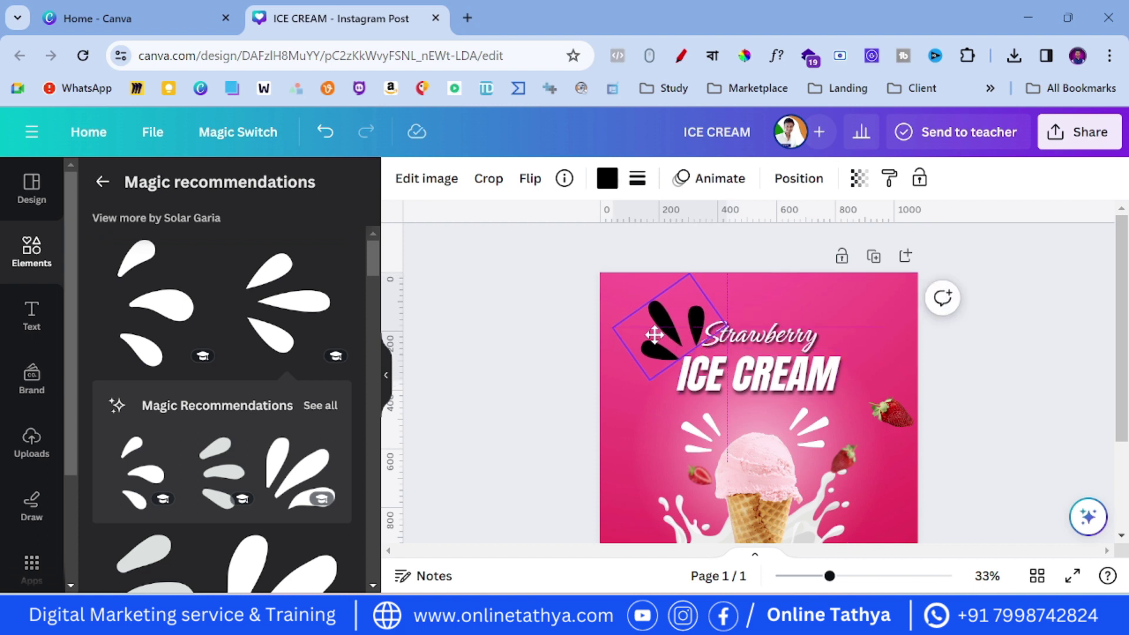
left_click_drag(612, 341, 652, 327)
left_click(606, 178)
left_click(190, 284)
Step: Duplicate the white three-drop accent to the right end of "Strawberry" and rotate it to mirror the original
left_click(649, 234)
left_click_drag(913, 299, 939, 399)
left_click_drag(830, 343, 842, 344)
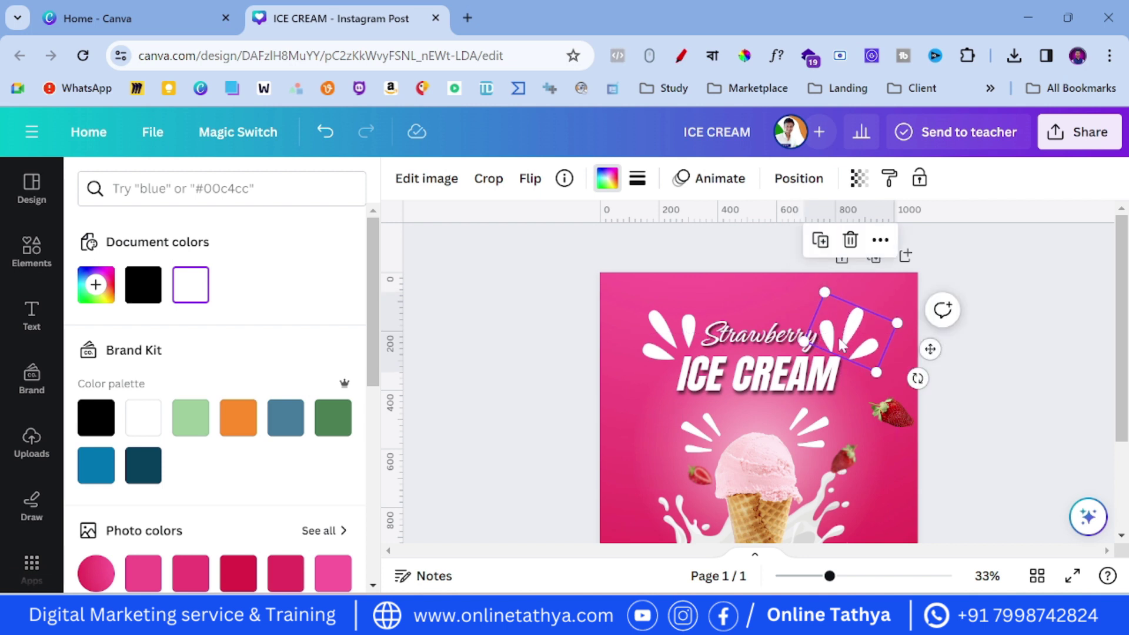
left_click_drag(918, 378, 899, 403)
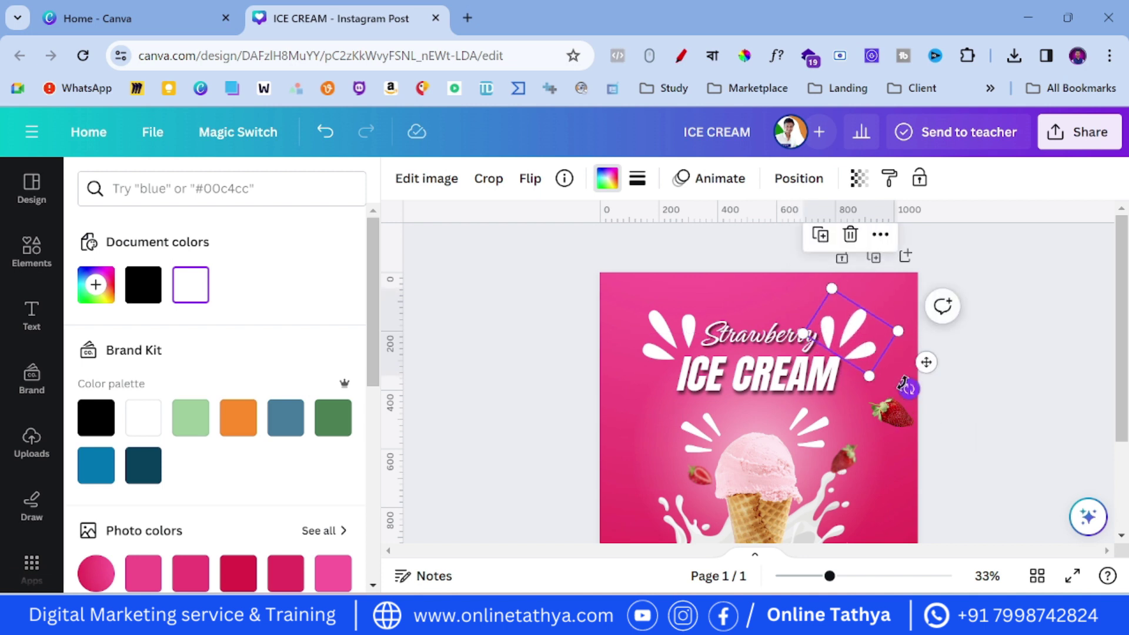
left_click(936, 340)
left_click_drag(838, 340, 846, 340)
scroll(978, 362, "down", 2)
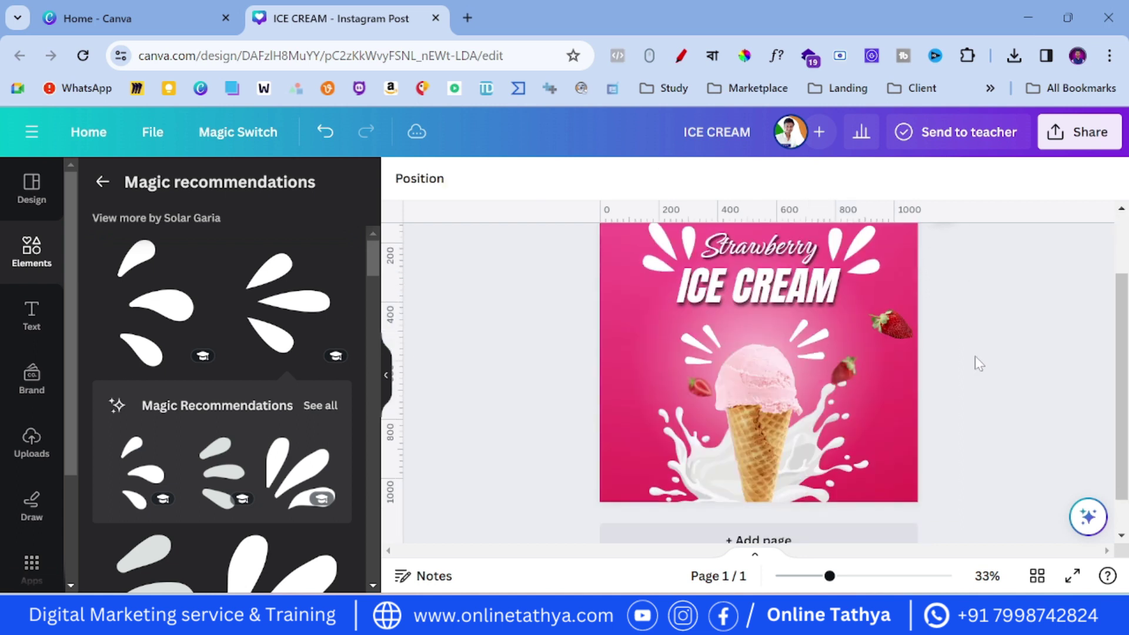
scroll(975, 357, "up", 2)
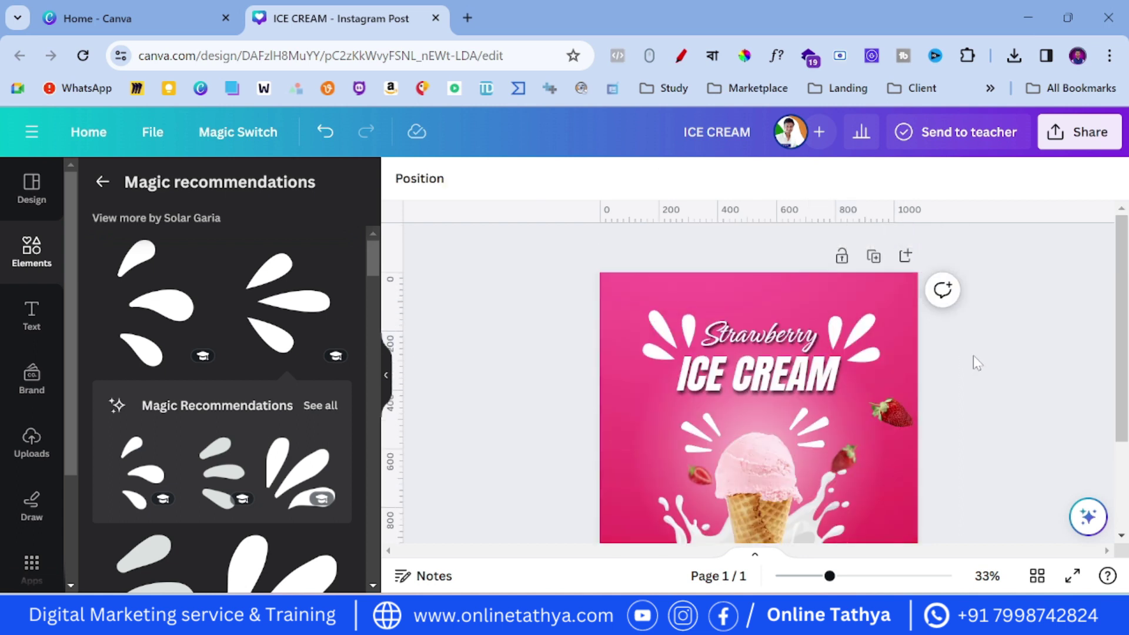
scroll(973, 356, "down", 2)
scroll(976, 362, "up", 2)
Step: Search the graphics for "hand drawn circle line" and place a small rough circle to the right of the milk splash
left_click(30, 251)
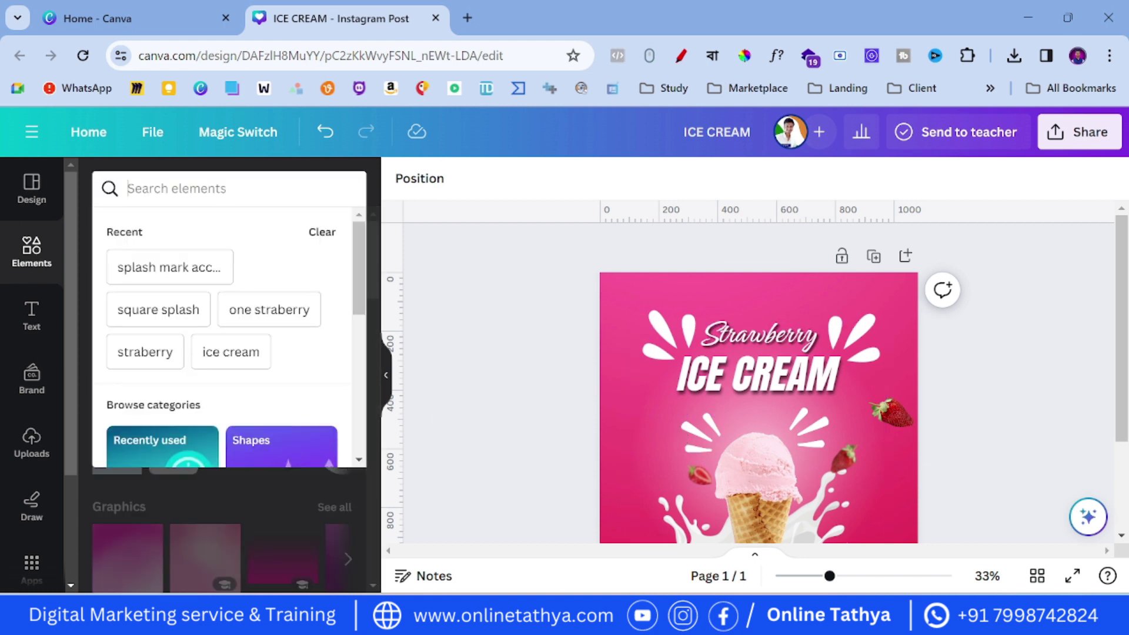
type("hand")
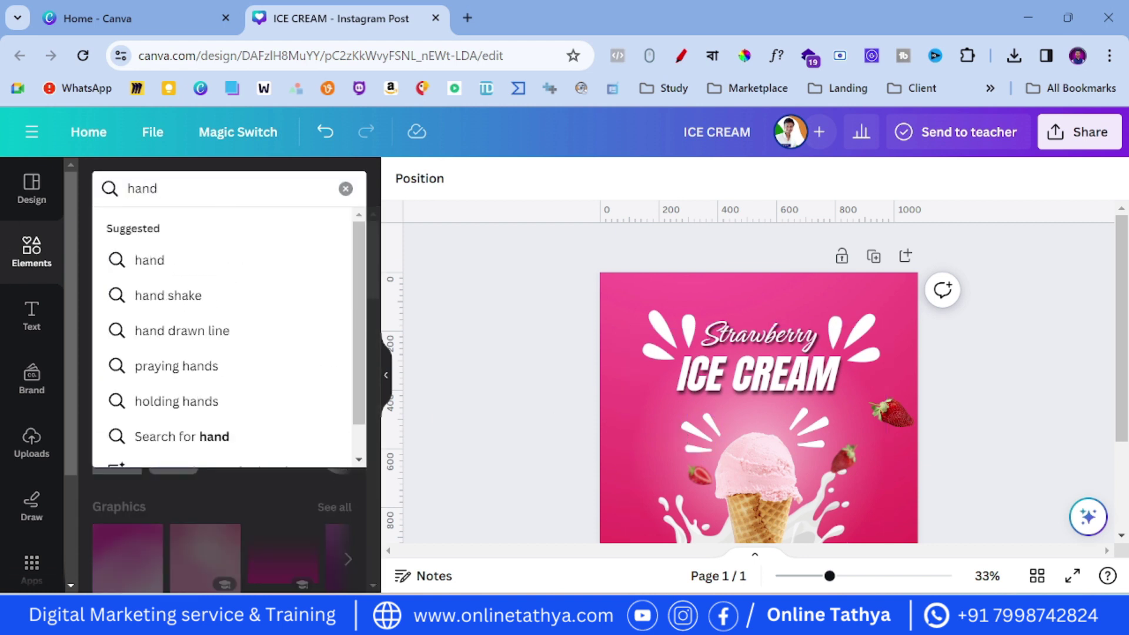
type(" drawn circle line")
key("Return")
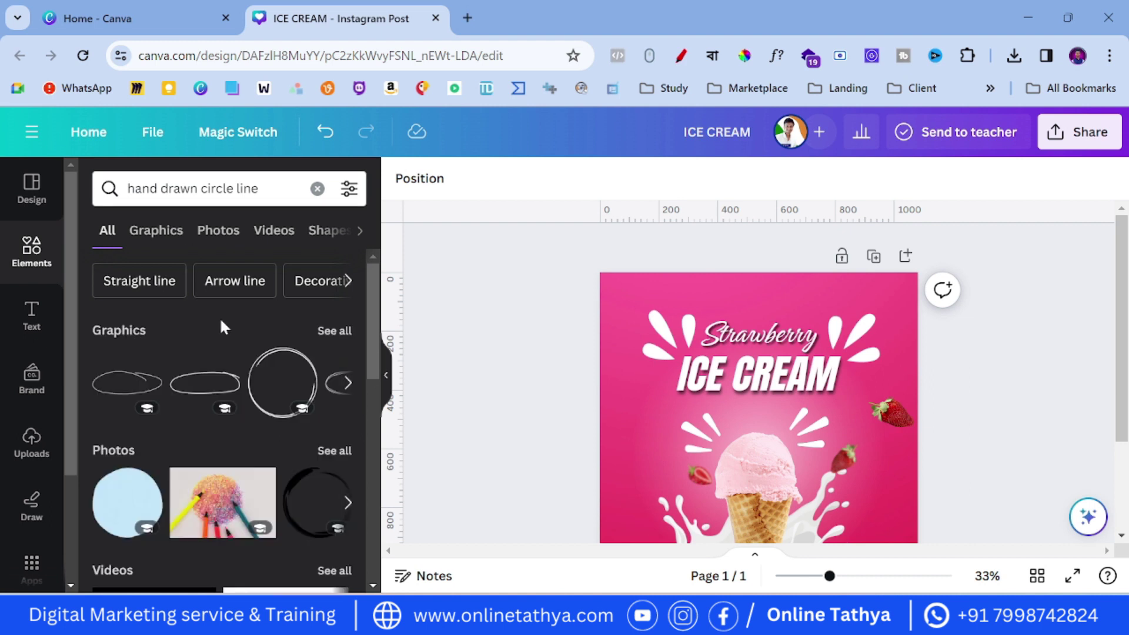
left_click(155, 230)
scroll(223, 382, "down", 3)
scroll(443, 474, "down", 3)
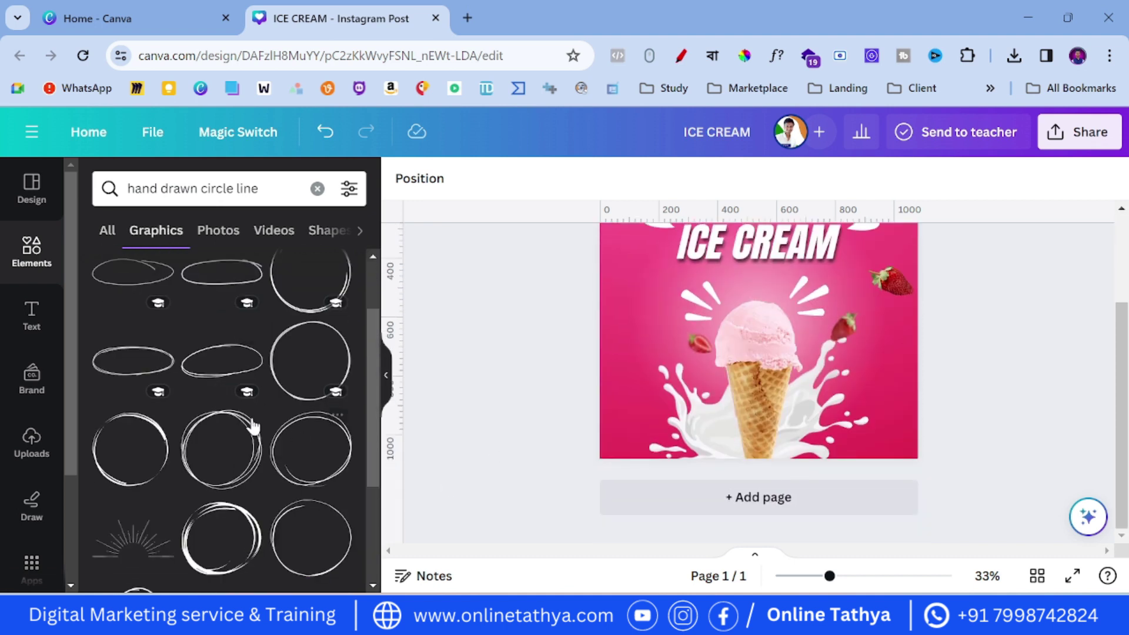
scroll(121, 469, "down", 2)
scroll(122, 468, "up", 4)
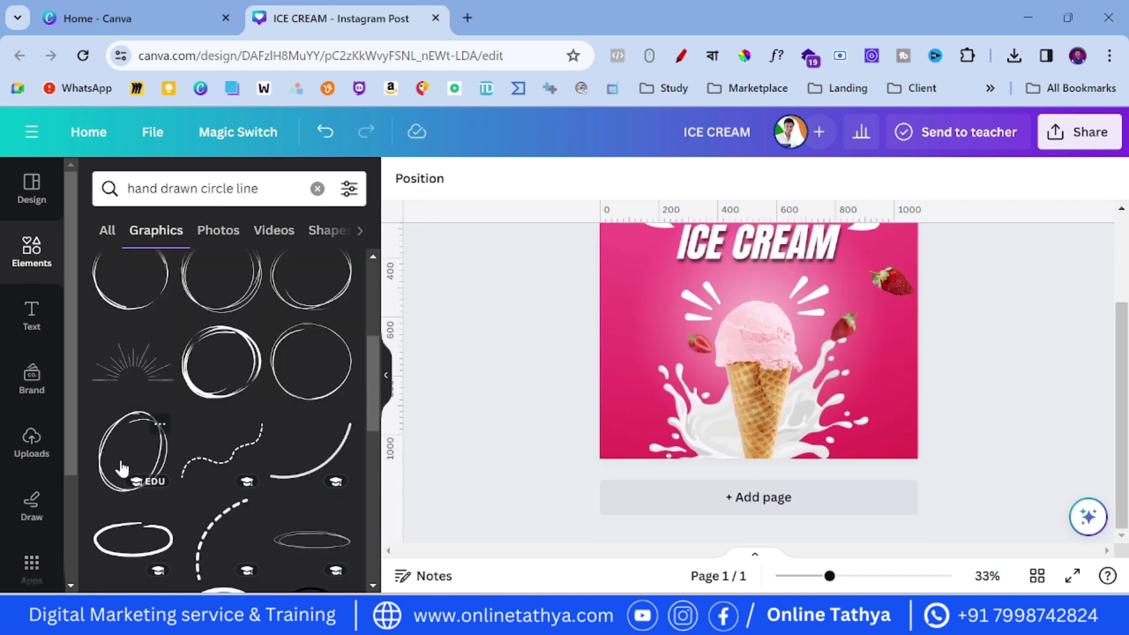
left_click(119, 462)
mouse_move(696, 353)
left_mouse_down()
mouse_move(757, 301)
mouse_move(913, 388)
left_mouse_up()
left_click(567, 356)
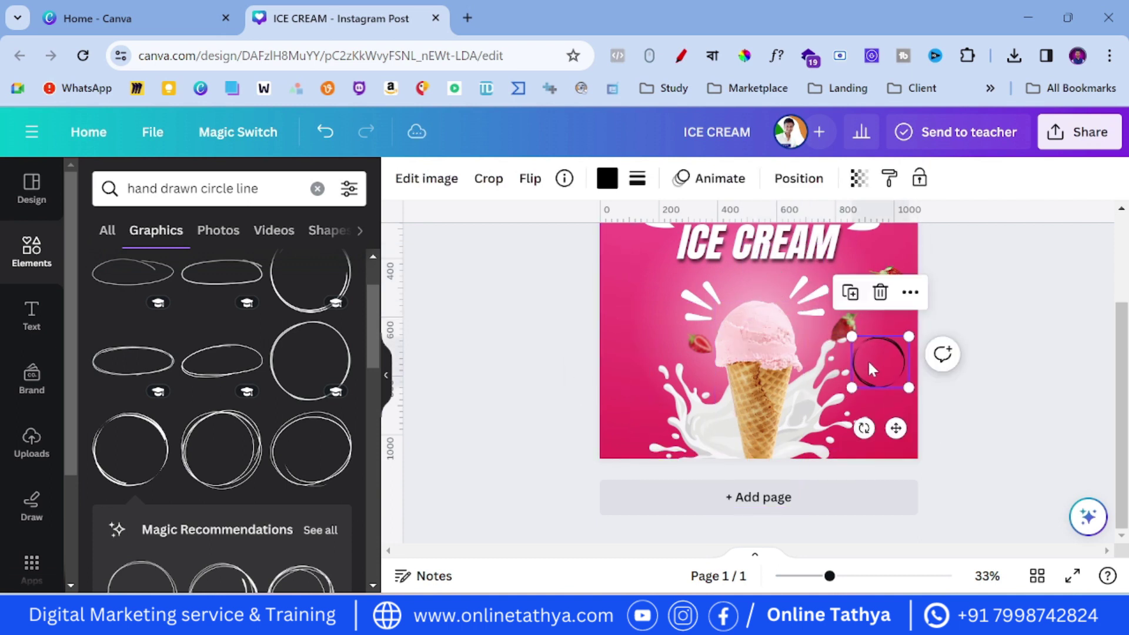
Step: Colour the hand-drawn circle white
left_click(606, 177)
left_click(184, 283)
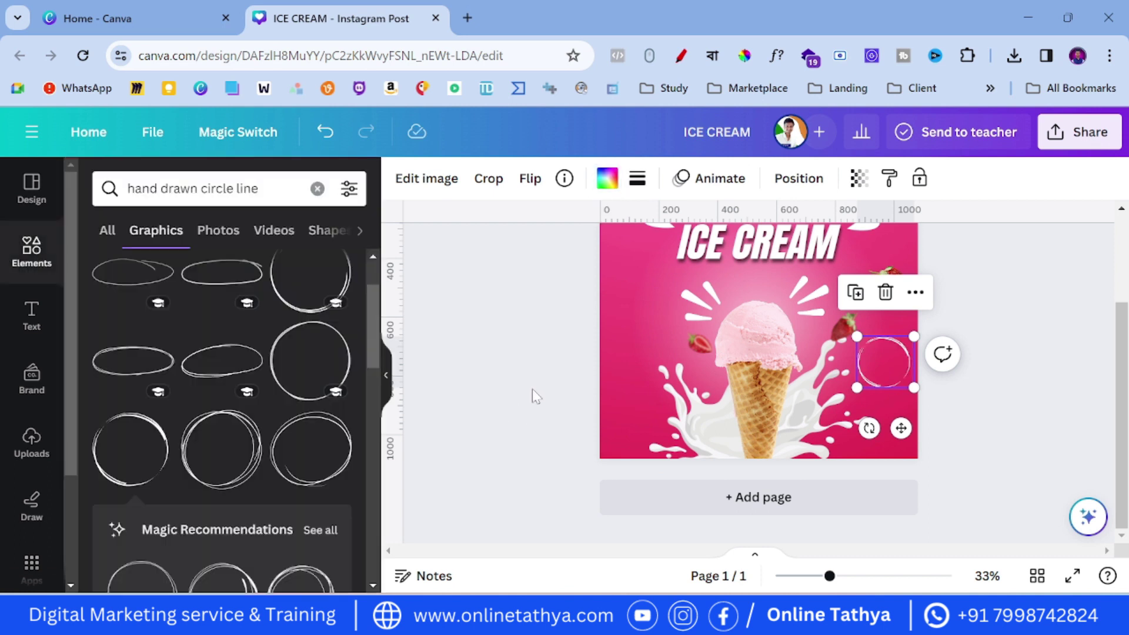
left_click(532, 389)
Step: Add a subheading text box reading "$" and place it inside the hand-drawn circle
left_click(31, 315)
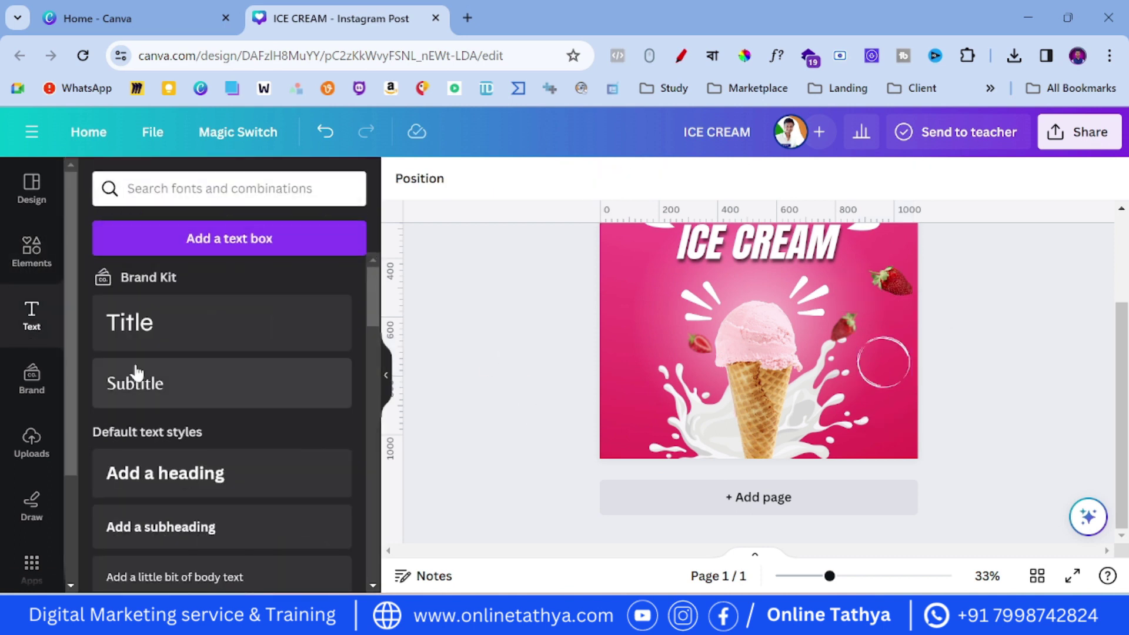
left_click(186, 519)
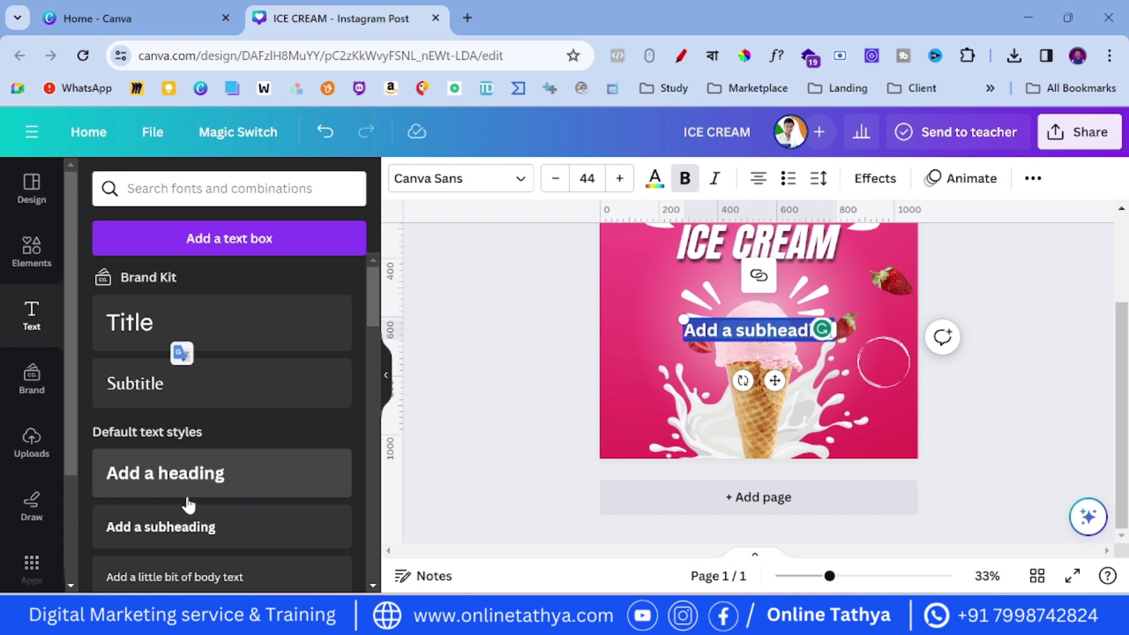
type("$")
left_click(534, 390)
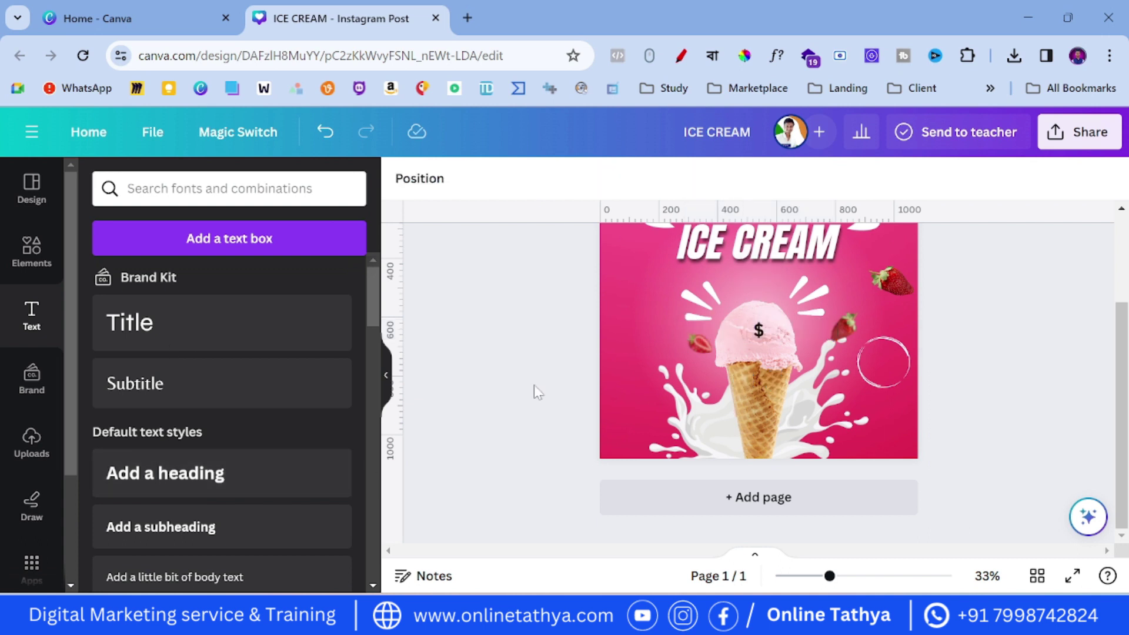
left_click(758, 329)
left_click_drag(759, 329, 869, 360)
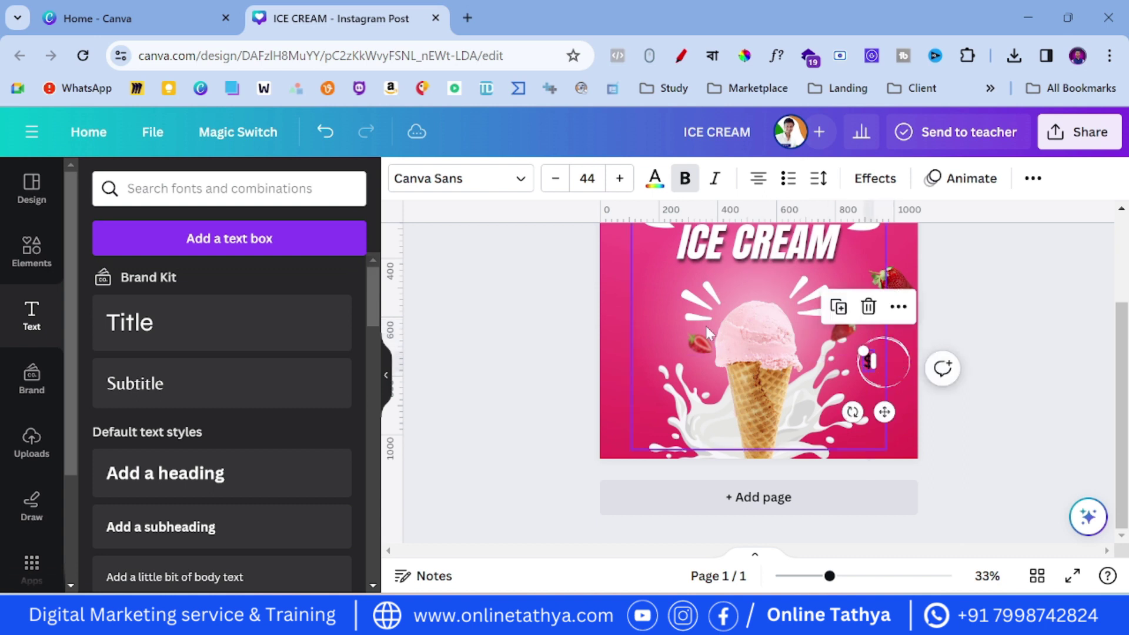
Step: Colour the "$" text white and adjust its position towards the left side of the circle
left_click(655, 178)
left_click(190, 284)
left_click(509, 428)
left_click_drag(867, 360, 873, 372)
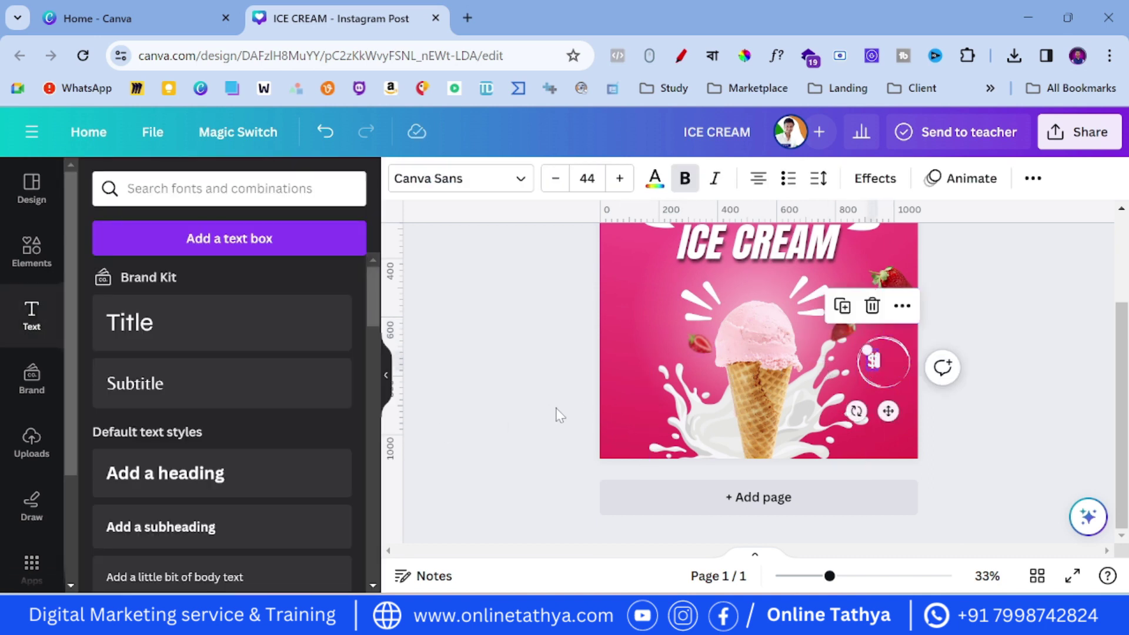
left_click(528, 416)
Step: Add a subheading reading "2." beside the "$" inside the circle and colour it white
left_click(162, 525)
type("2")
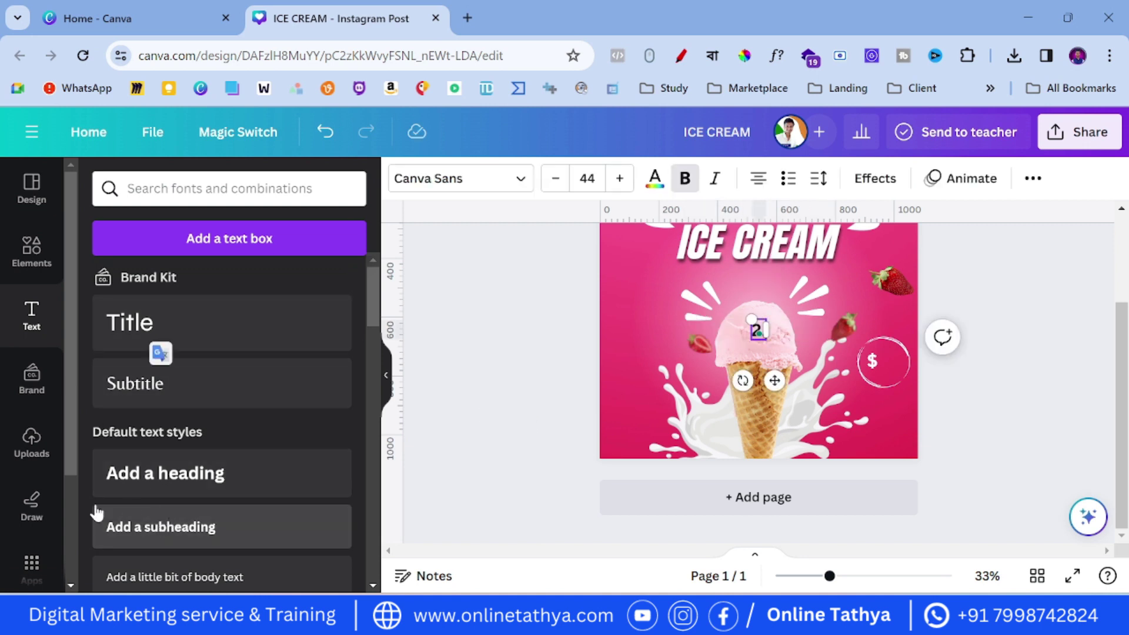
left_click_drag(757, 331, 890, 366)
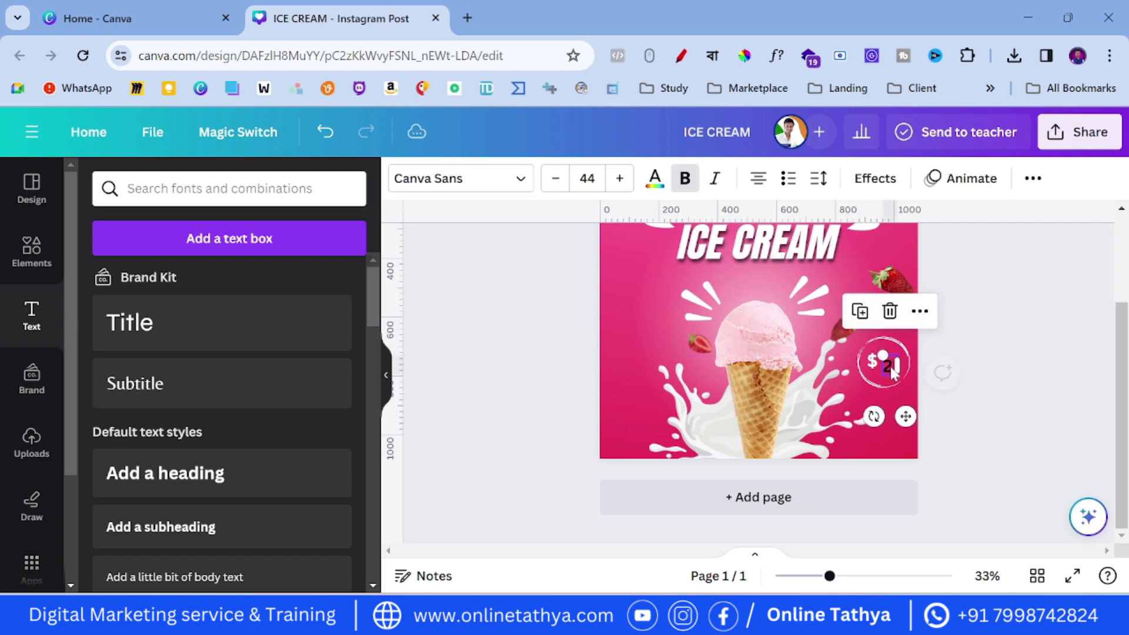
left_click(655, 178)
left_click(144, 416)
left_click(505, 320)
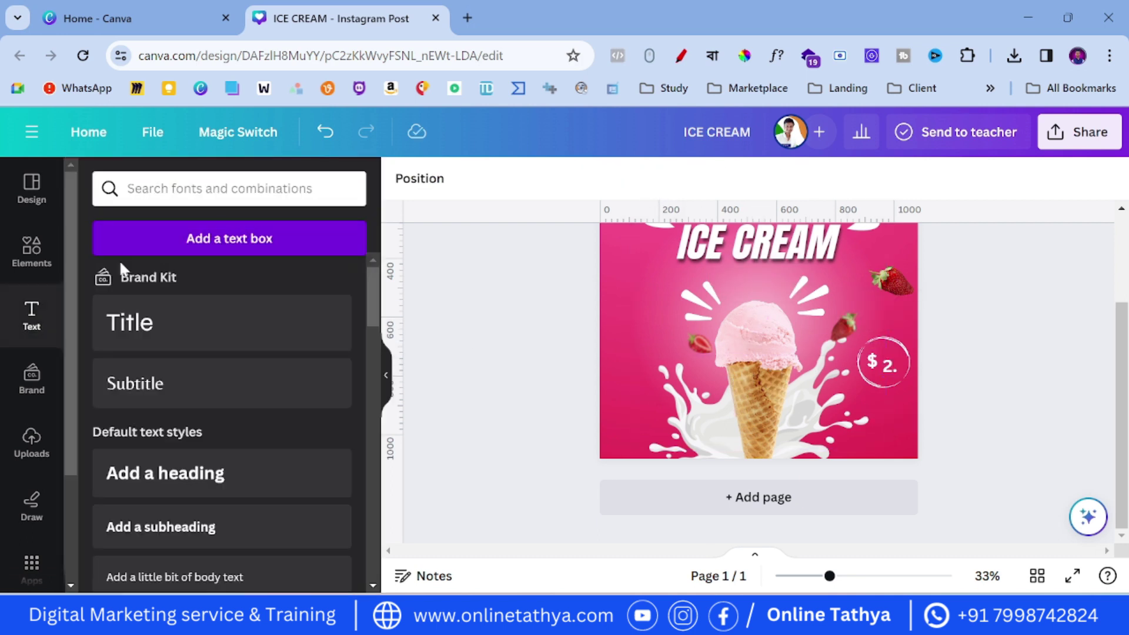
Step: Search the graphics for "bubble speech" and add the cloud-shaped thought bubble outline to the post
left_click(31, 252)
left_click(317, 189)
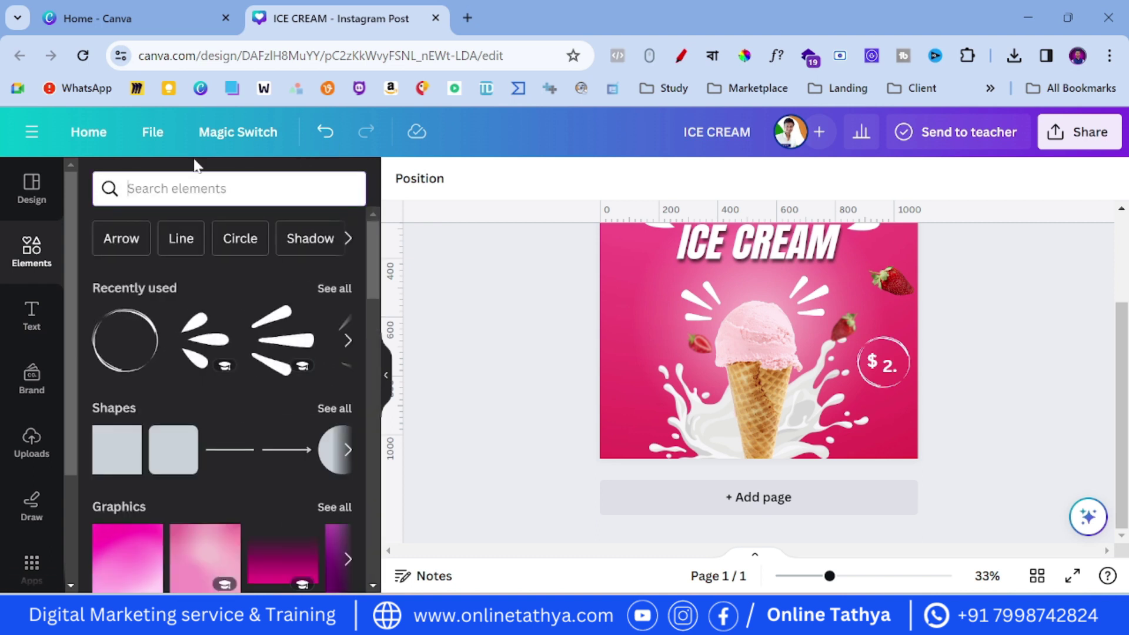
type("bubble speech")
key("Return")
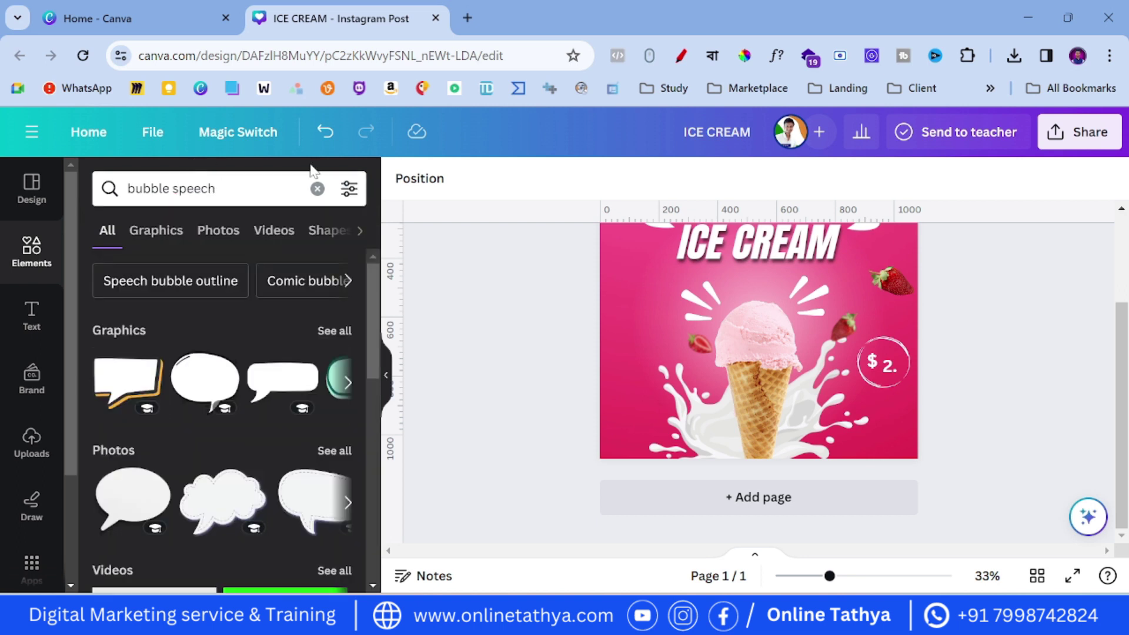
left_click(147, 232)
scroll(184, 411, "down", 3)
scroll(184, 454, "down", 5)
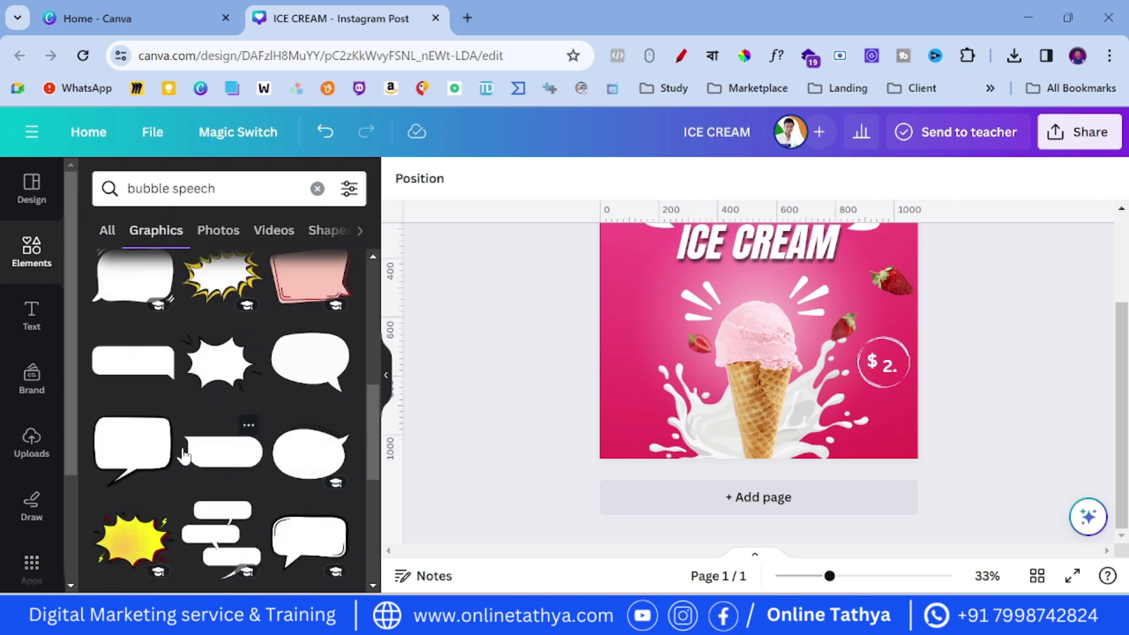
scroll(183, 453, "down", 4)
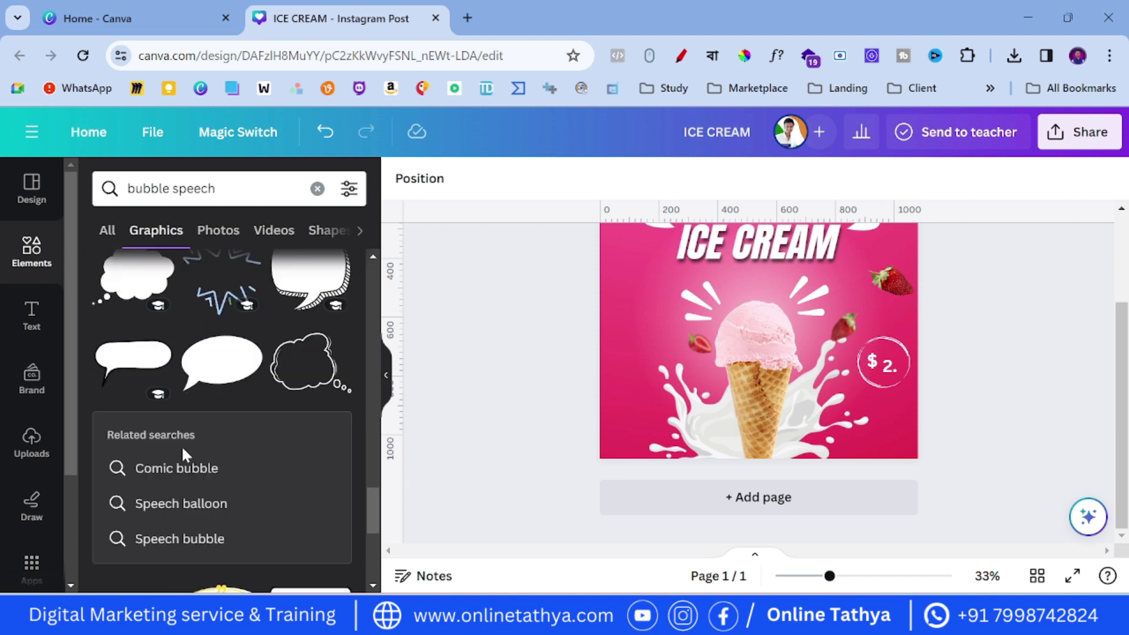
left_click(303, 361)
Step: Flip the thought bubble horizontally and colour it white
left_click(529, 178)
left_click(597, 224)
left_click(606, 181)
left_click(187, 285)
Step: Shrink the thought bubble and place it left of the scoop, near the post's left edge
left_click_drag(822, 251, 783, 281)
left_click_drag(729, 320, 634, 331)
left_click_drag(688, 291, 680, 296)
left_click(544, 343)
left_click(606, 351)
left_click_drag(597, 353, 612, 352)
scroll(555, 358, "down", 1)
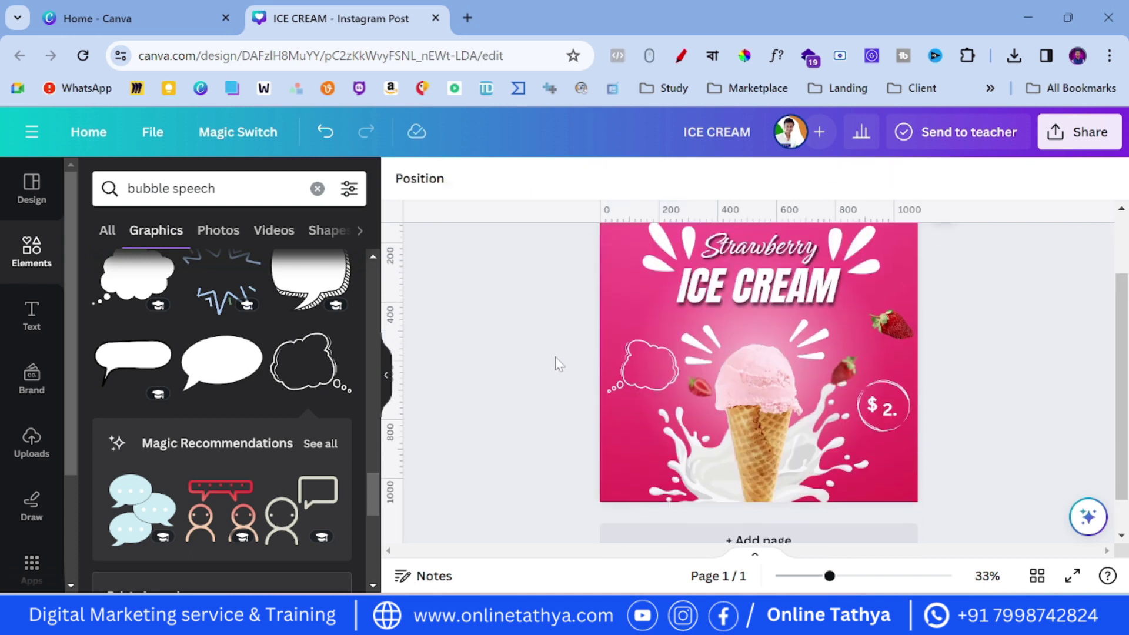
Step: Add a subheading text box reading "ORDER NOW" on two lines
left_click(50, 323)
left_click(193, 528)
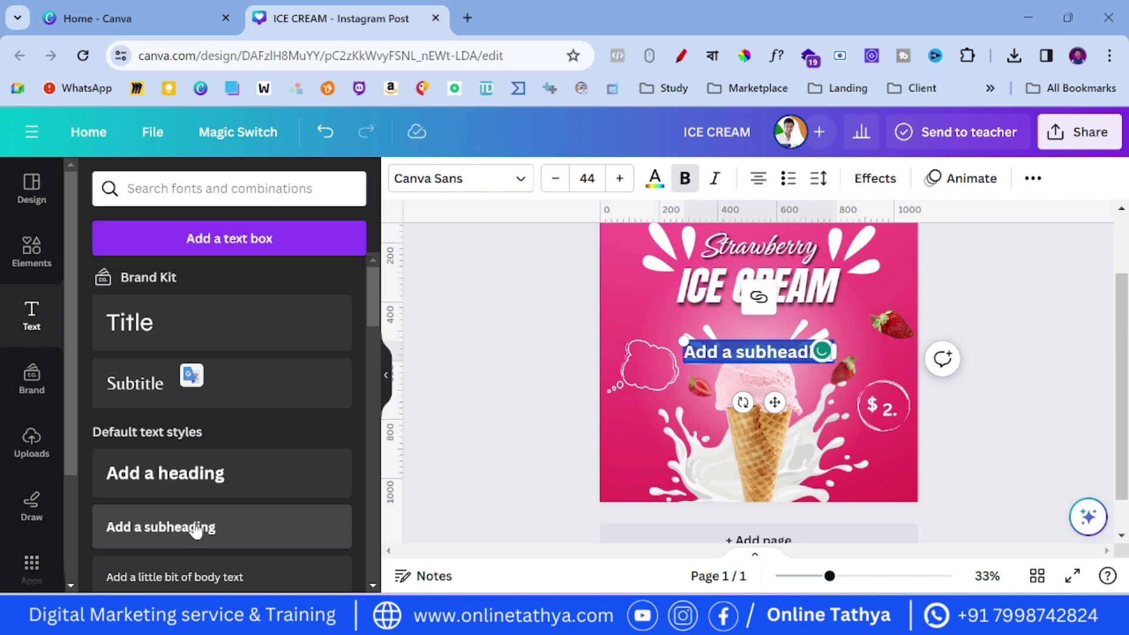
type("ORDE")
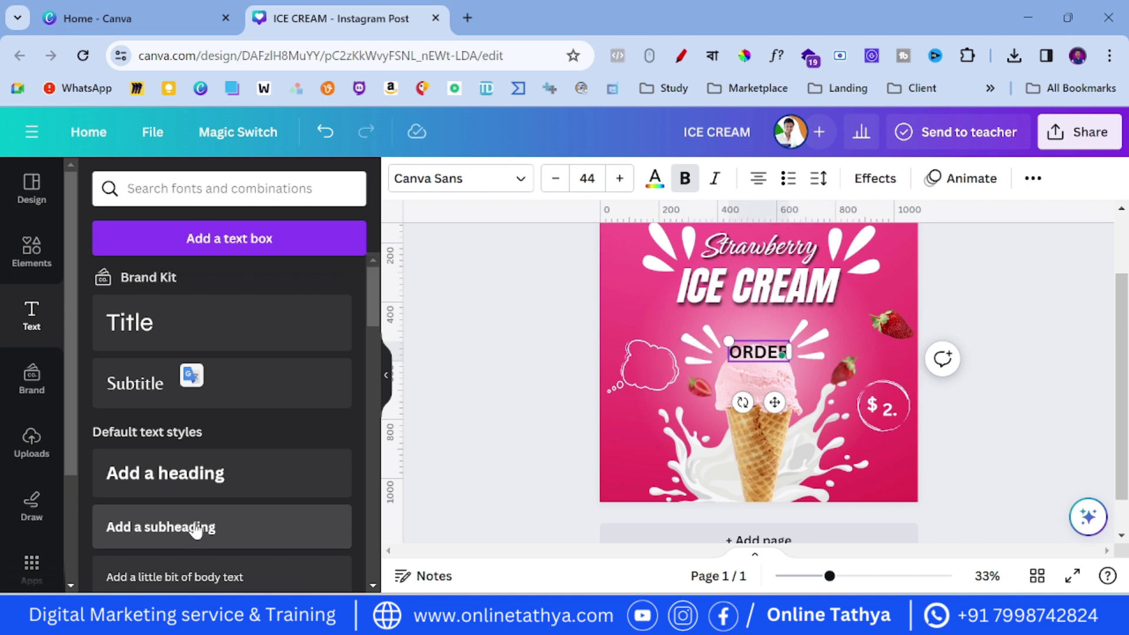
type("R")
key("Return")
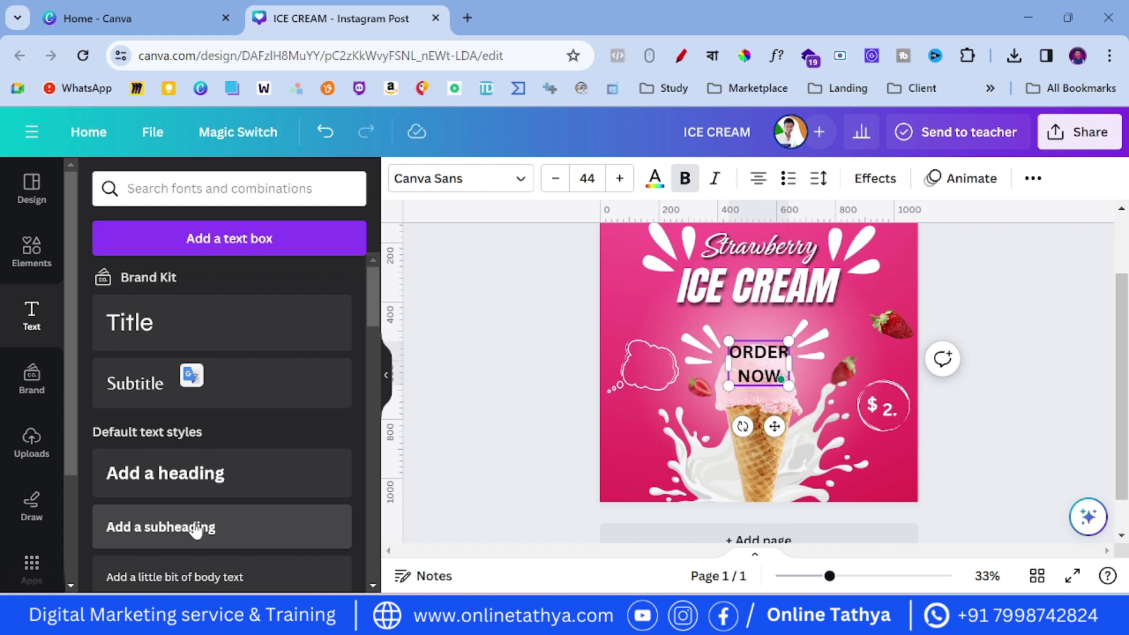
Step: Tighten the line spacing of the ORDER NOW text and shrink it to size 27.8 inside the thought bubble
left_click(818, 178)
left_click_drag(910, 300, 824, 298)
left_click_drag(789, 379, 655, 363)
left_click(763, 374)
left_click(635, 403)
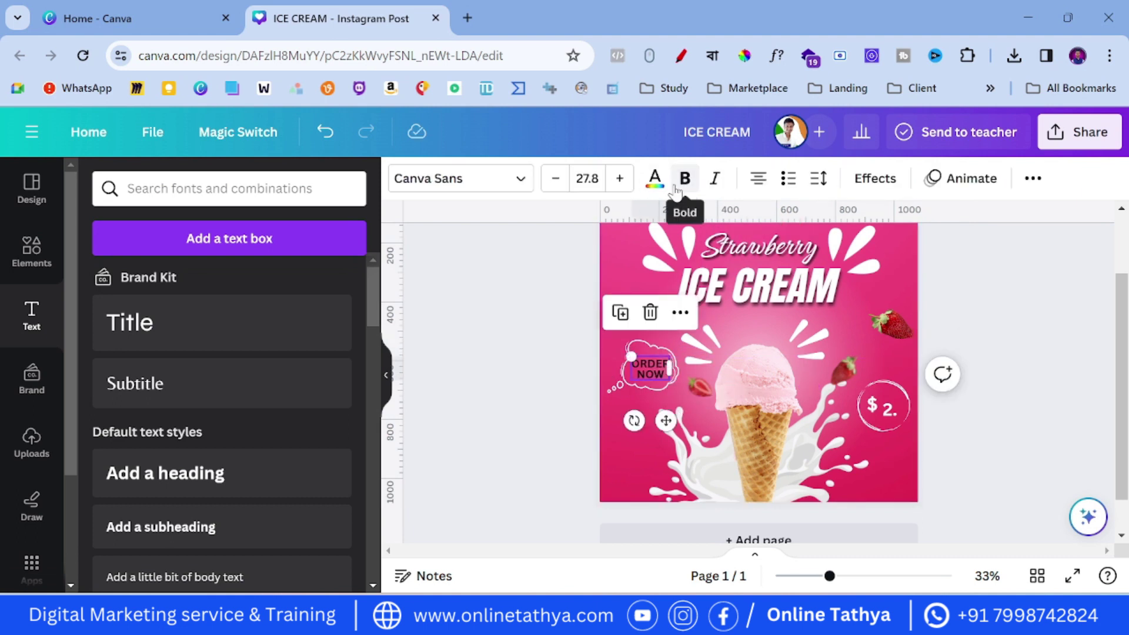
Step: Colour the ORDER NOW text white and give it a black shadow with blur 56 and transparency 66
left_click(655, 177)
left_click(190, 285)
left_click(875, 178)
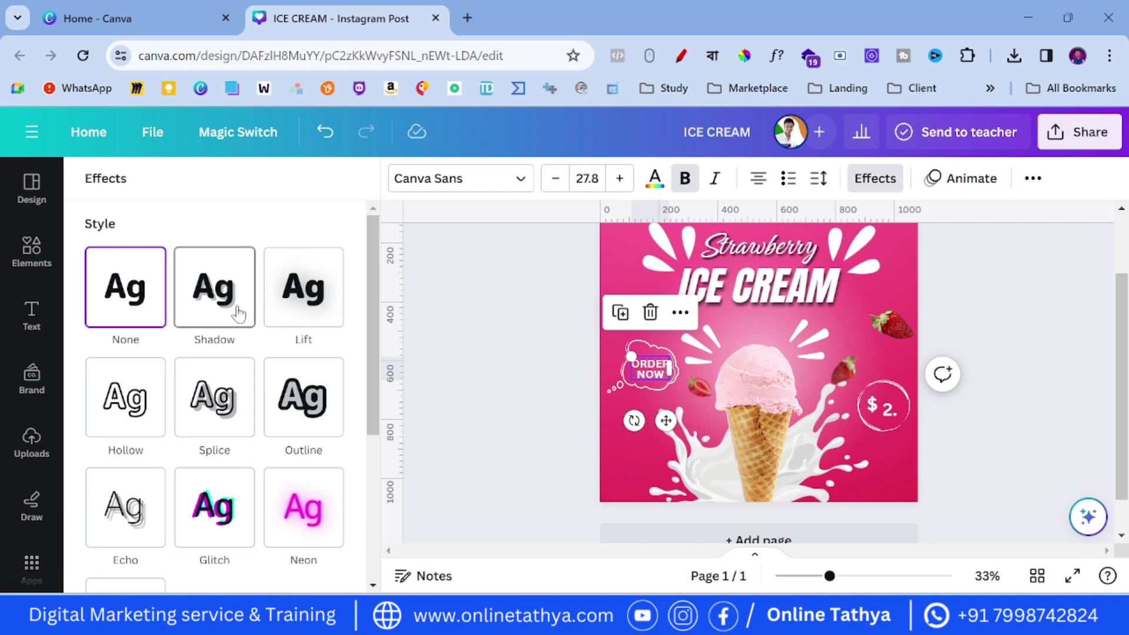
left_click(214, 287)
left_click(230, 497)
left_click(256, 546)
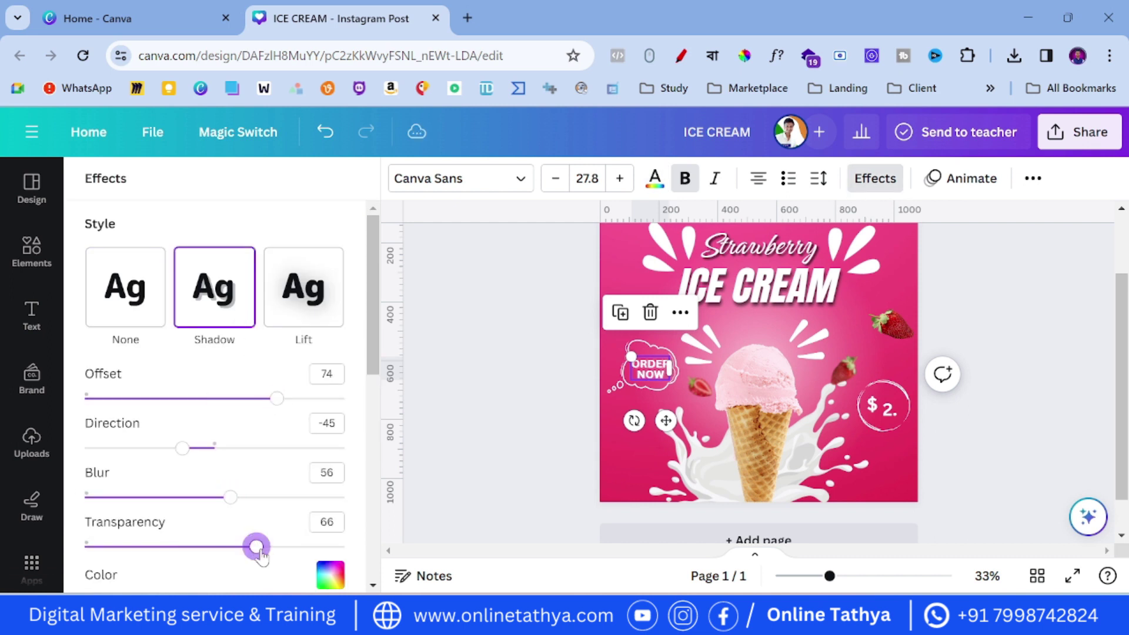
left_click(331, 574)
left_click(98, 520)
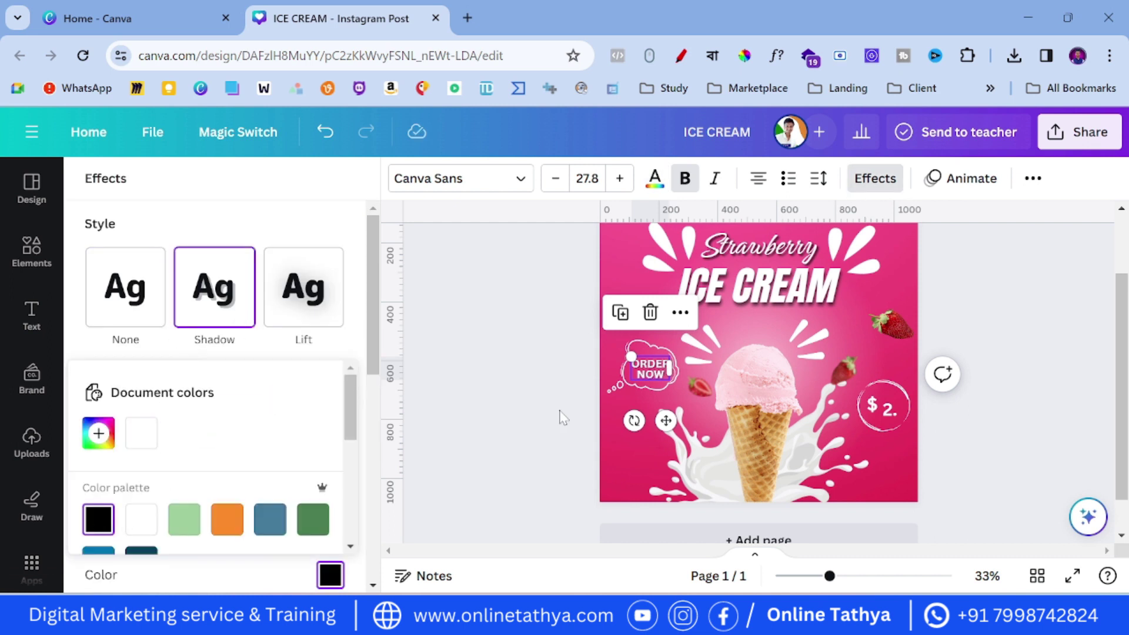
left_click(562, 417)
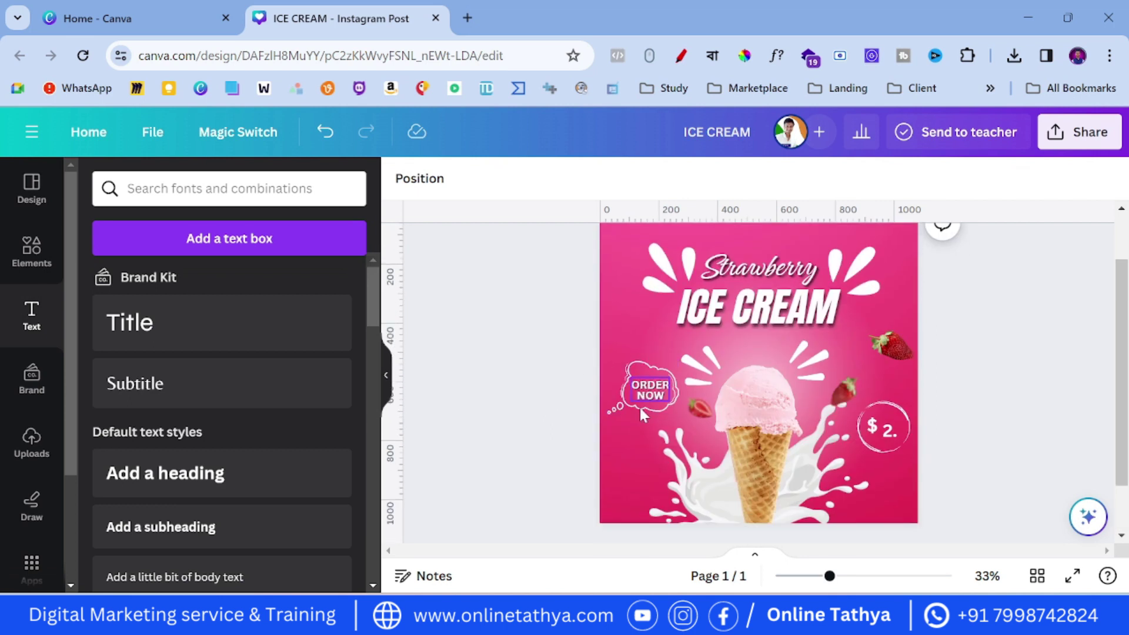
Step: Duplicate the ORDER NOW text below the thought bubble and change the copy's wording to "FREE DELIVERY"
scroll(640, 409, "down", 1)
left_click(648, 325)
left_click(620, 268)
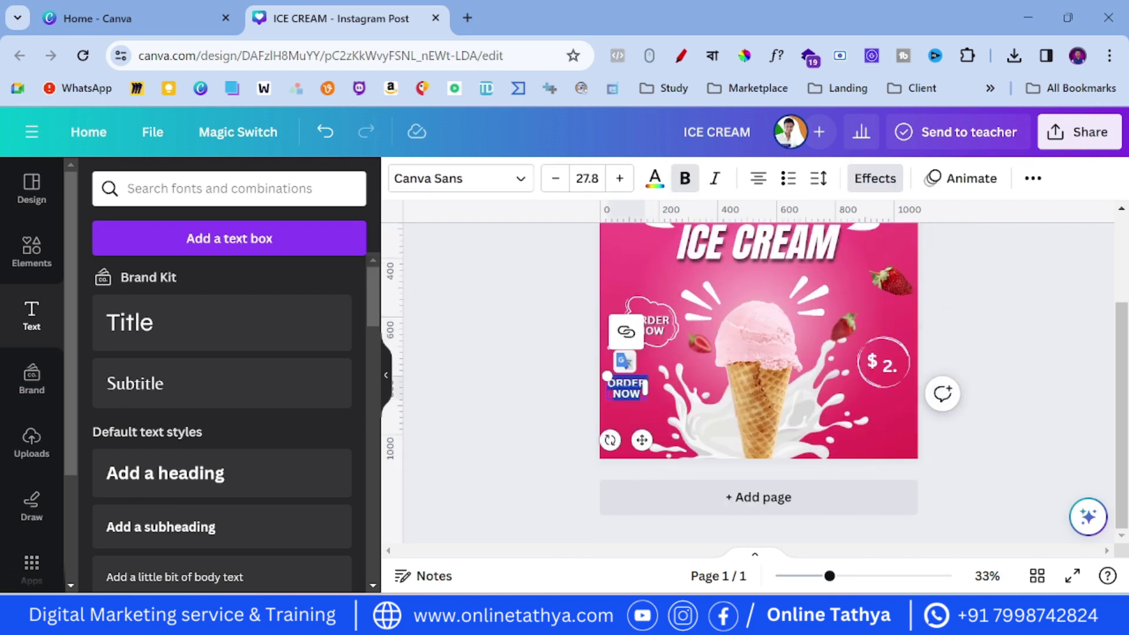
type("FREE DE")
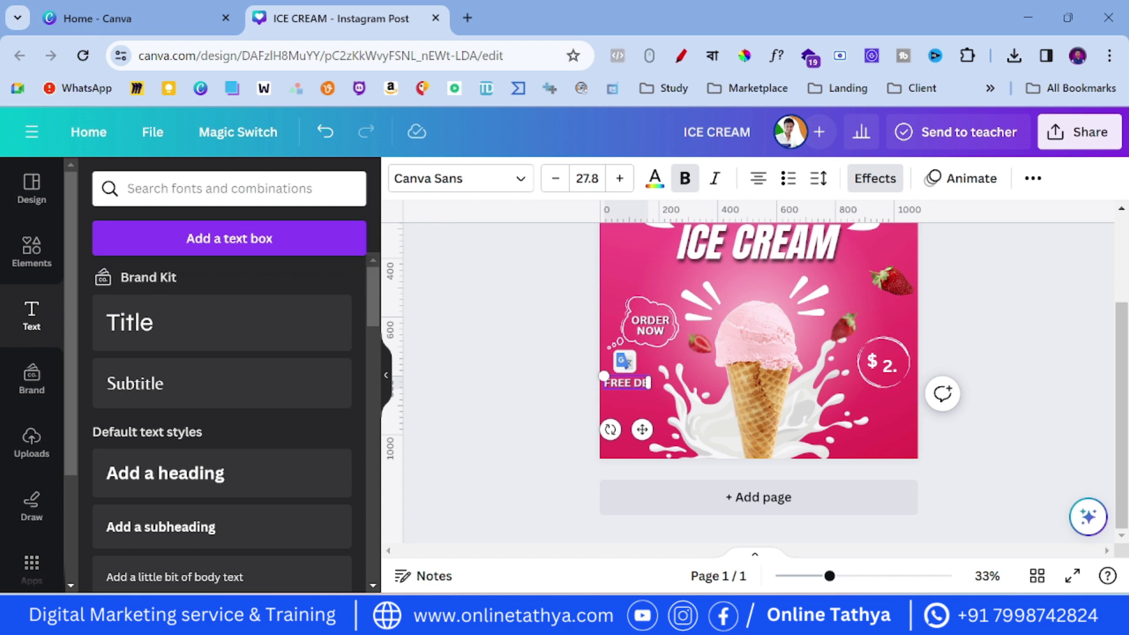
type("LI")
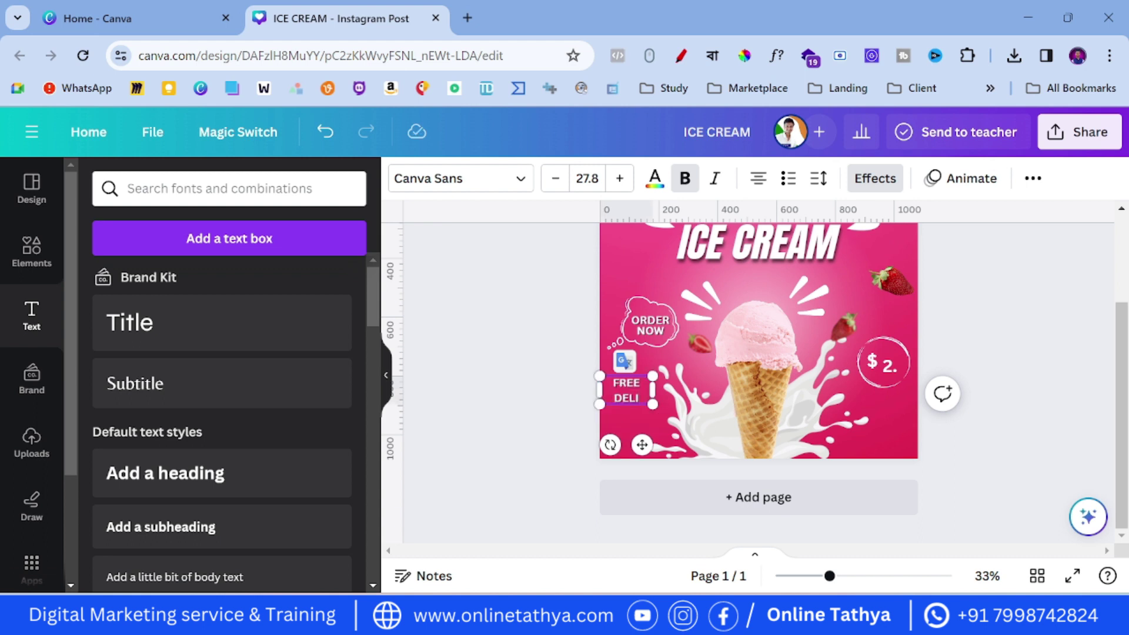
type("VERY")
Step: Place the FREE DELIVERY text on one line near the post's lower-left corner with font size 20.8
left_click_drag(653, 389, 621, 427)
left_click(552, 177)
left_click(551, 177)
left_click(551, 178)
left_click(551, 177)
left_click(552, 177)
double_click(552, 178)
left_click(505, 403)
left_click(512, 429)
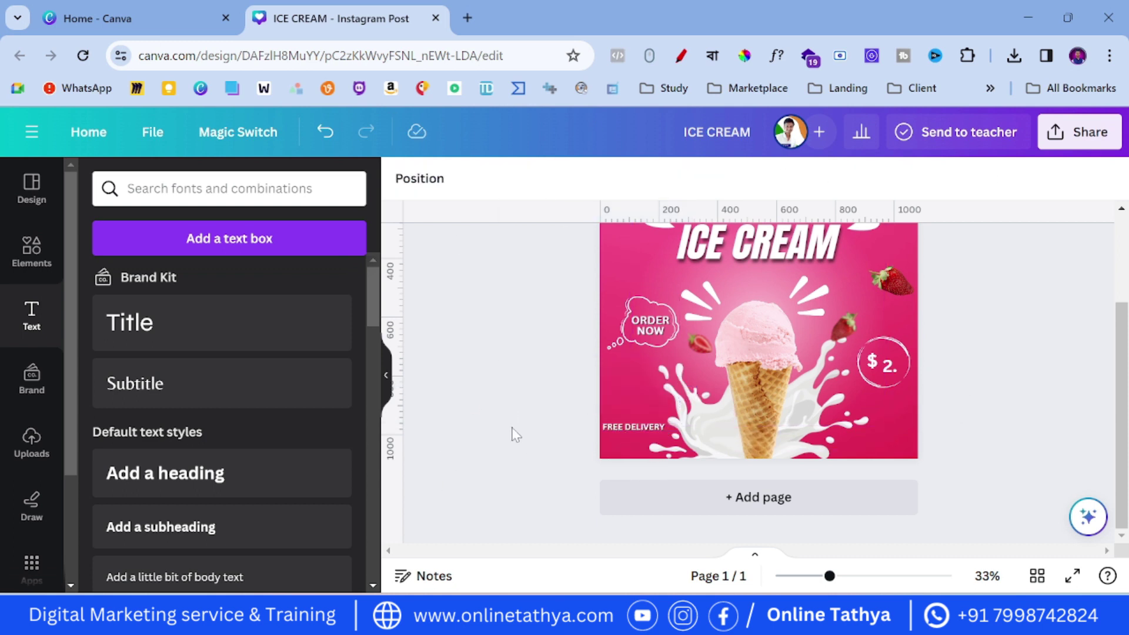
Step: Shrink the FREE DELIVERY text to size 16.4, keeping it by the post's left edge
left_click(631, 427)
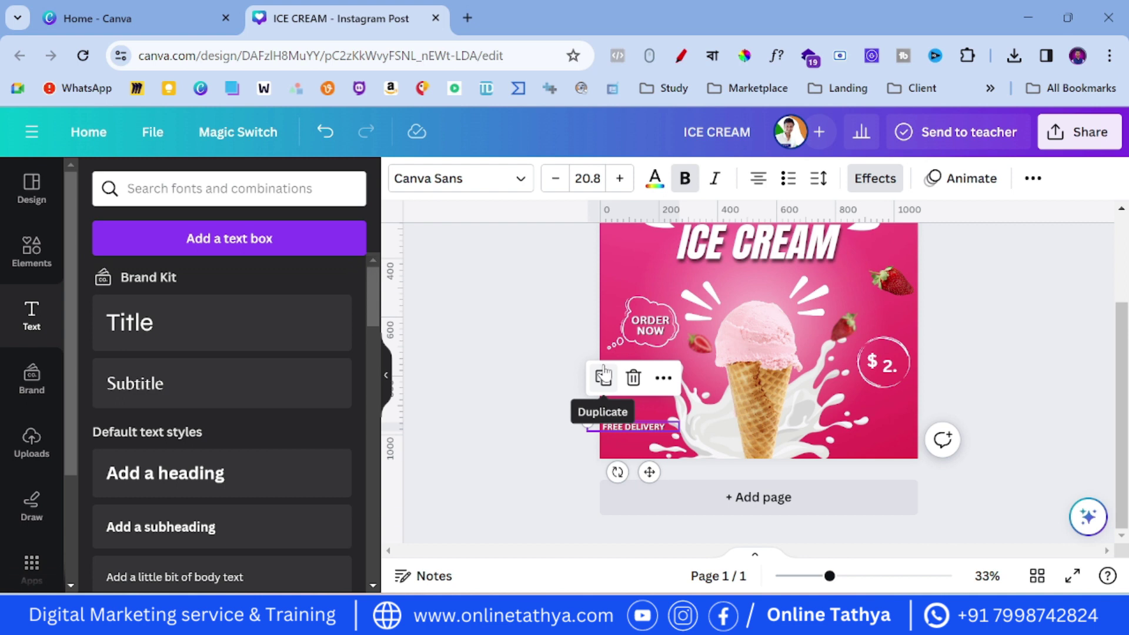
left_click(590, 406)
left_click(612, 424)
left_click_drag(587, 423, 615, 428)
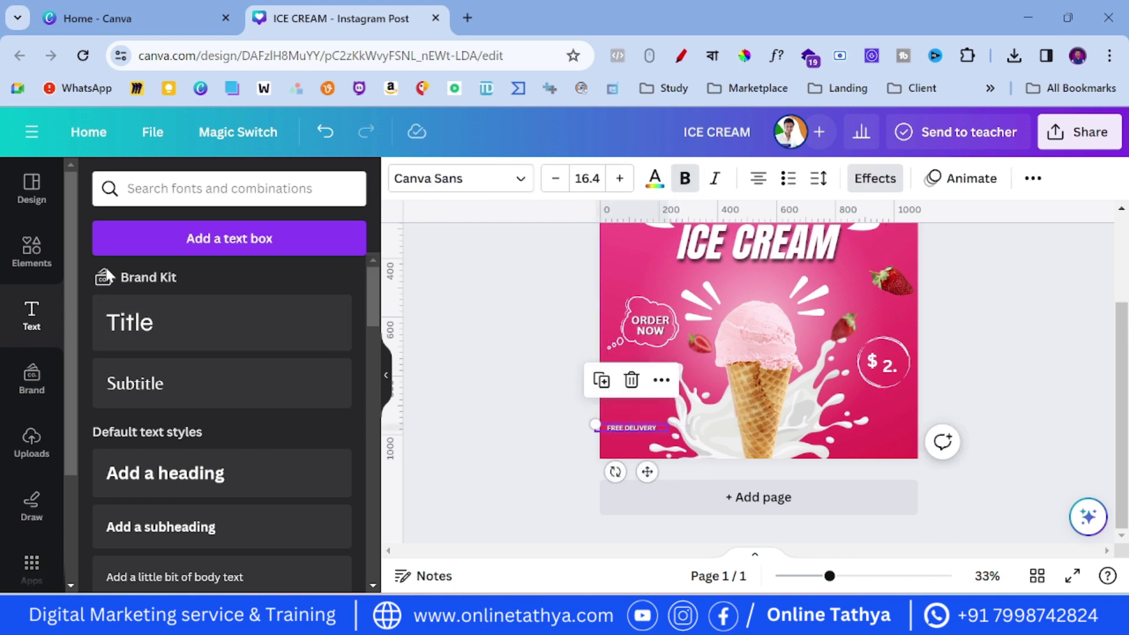
Step: Search the elements for "mobile icon" and show only the graphics
left_click(33, 266)
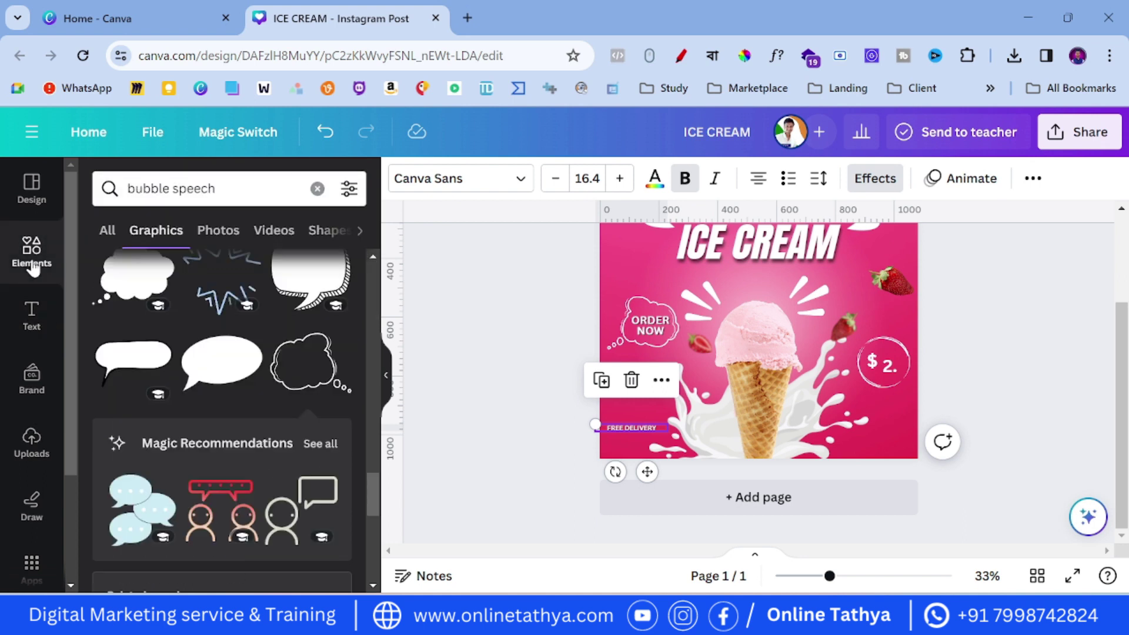
left_click(318, 189)
type("MOBILE")
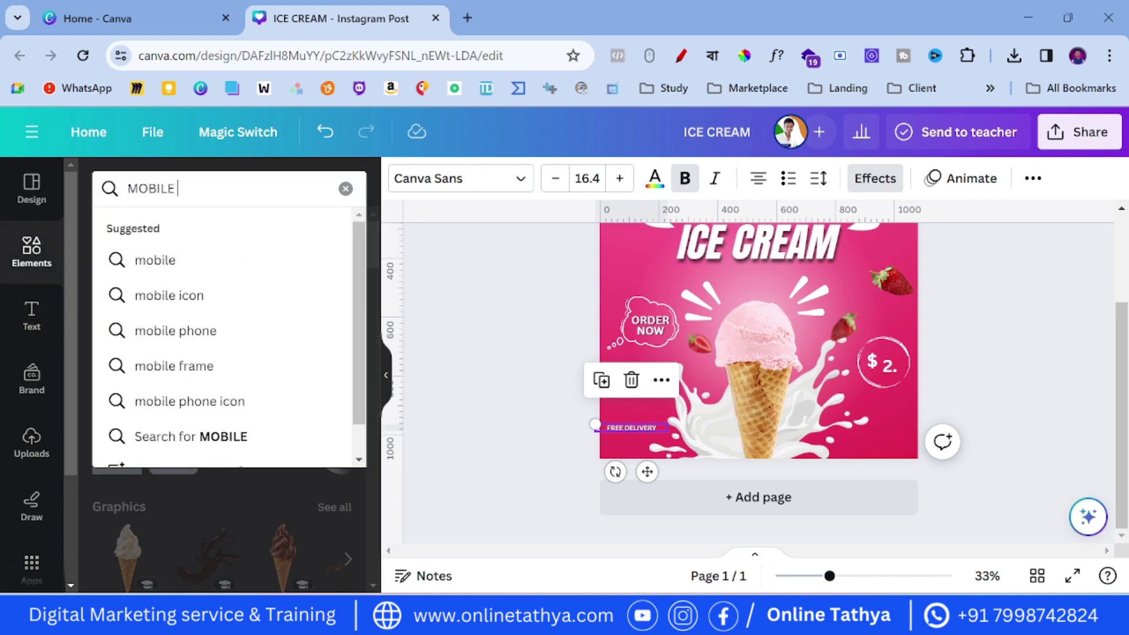
left_click(206, 295)
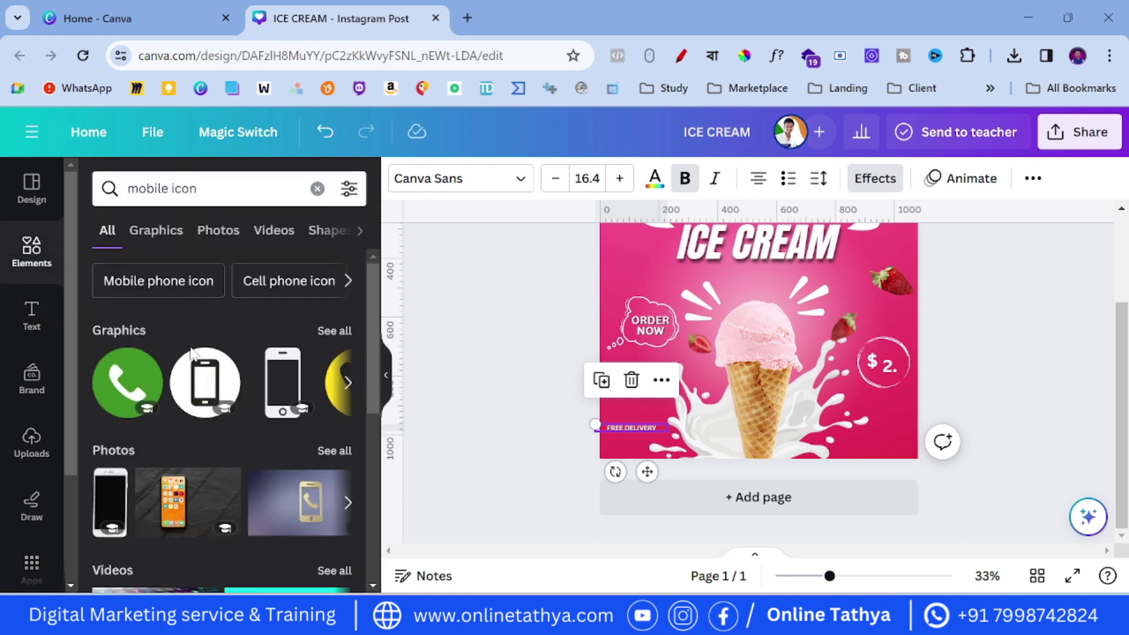
left_click(156, 231)
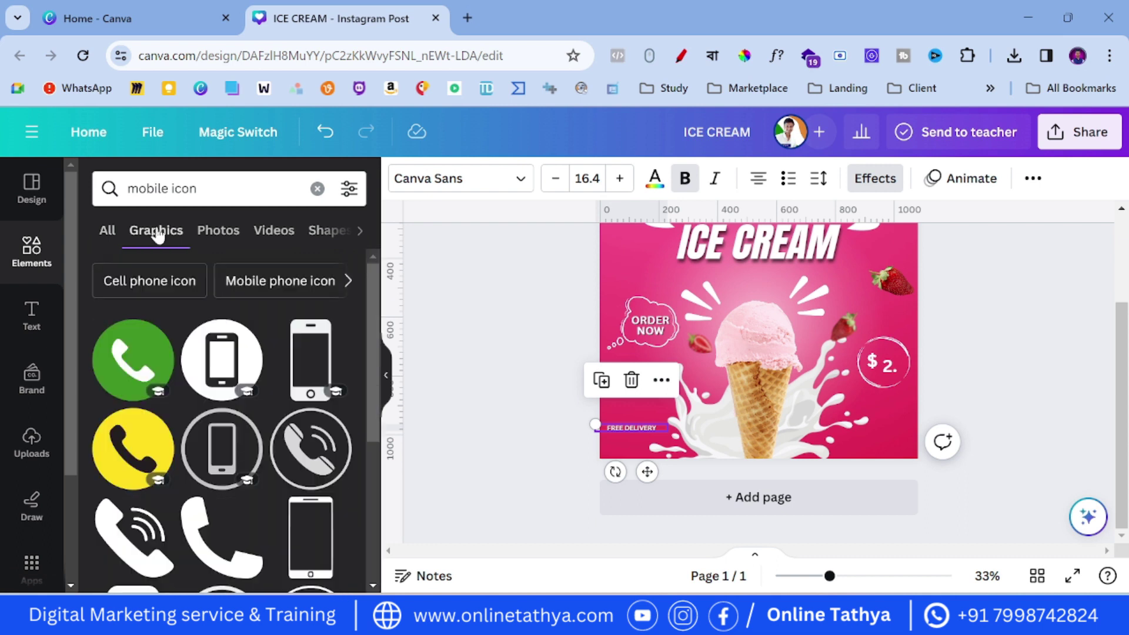
left_click(139, 451)
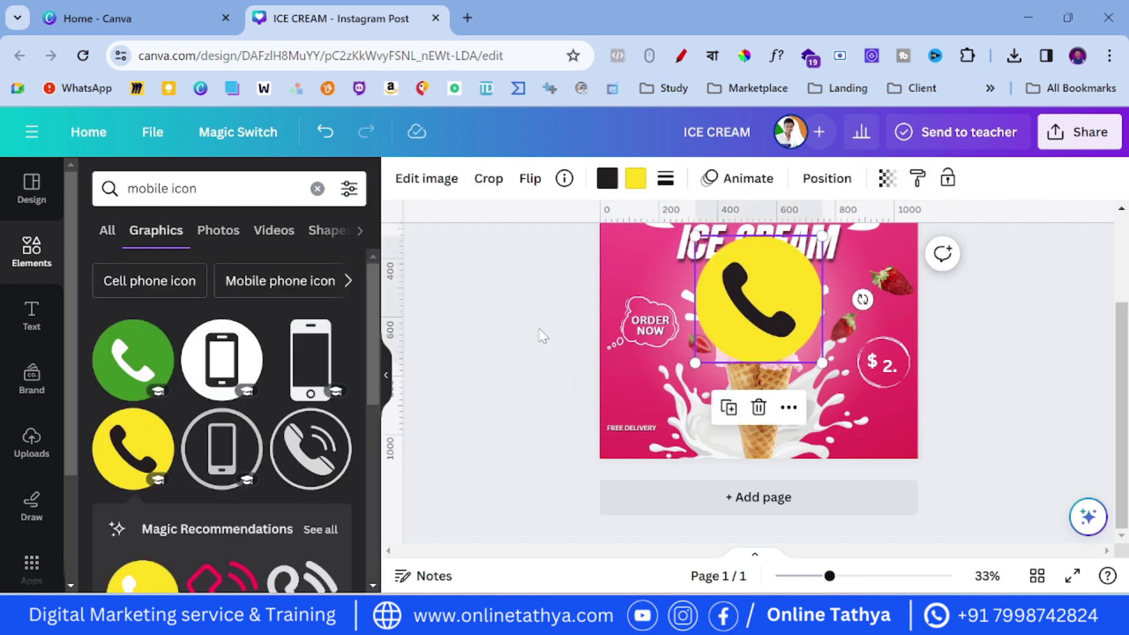
left_click_drag(777, 306, 717, 358)
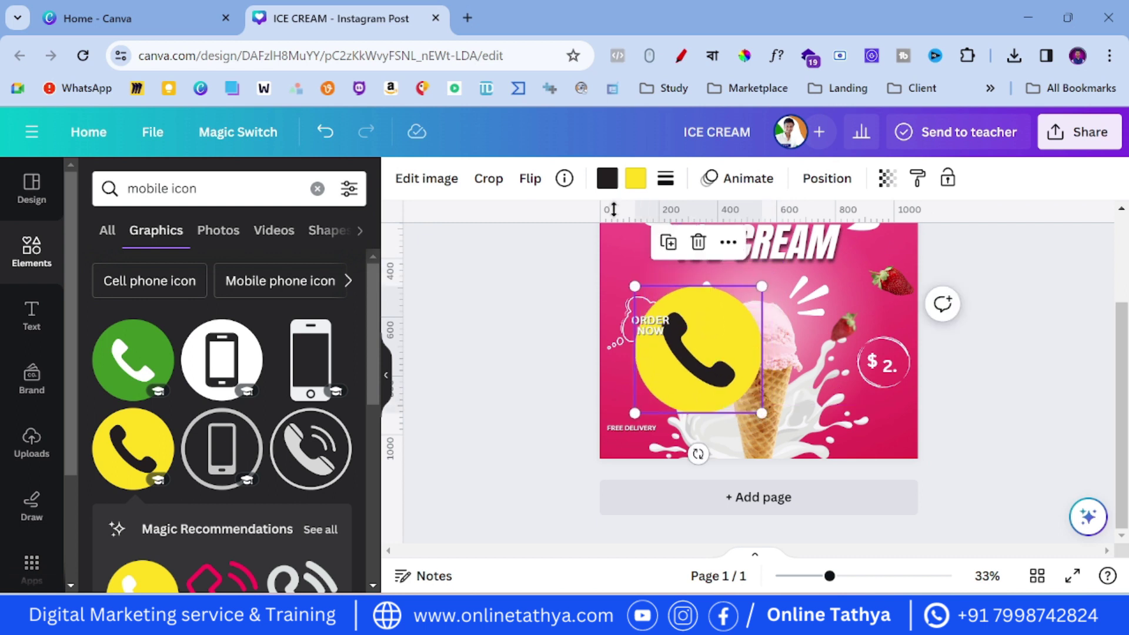
key("Delete")
Step: Add the circled telephone handset icon in white and shrink it to fit beneath the FREE DELIVERY text
scroll(288, 432, "down", 5)
left_click(234, 483)
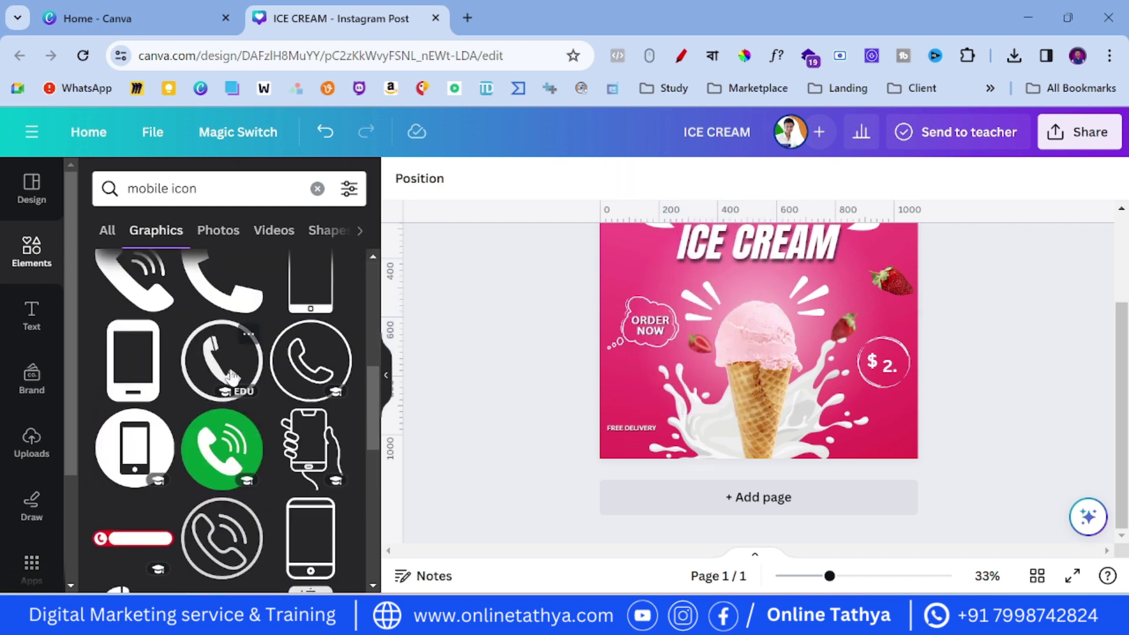
left_click(606, 177)
left_click_drag(821, 239, 624, 439)
left_click_drag(632, 453, 629, 449)
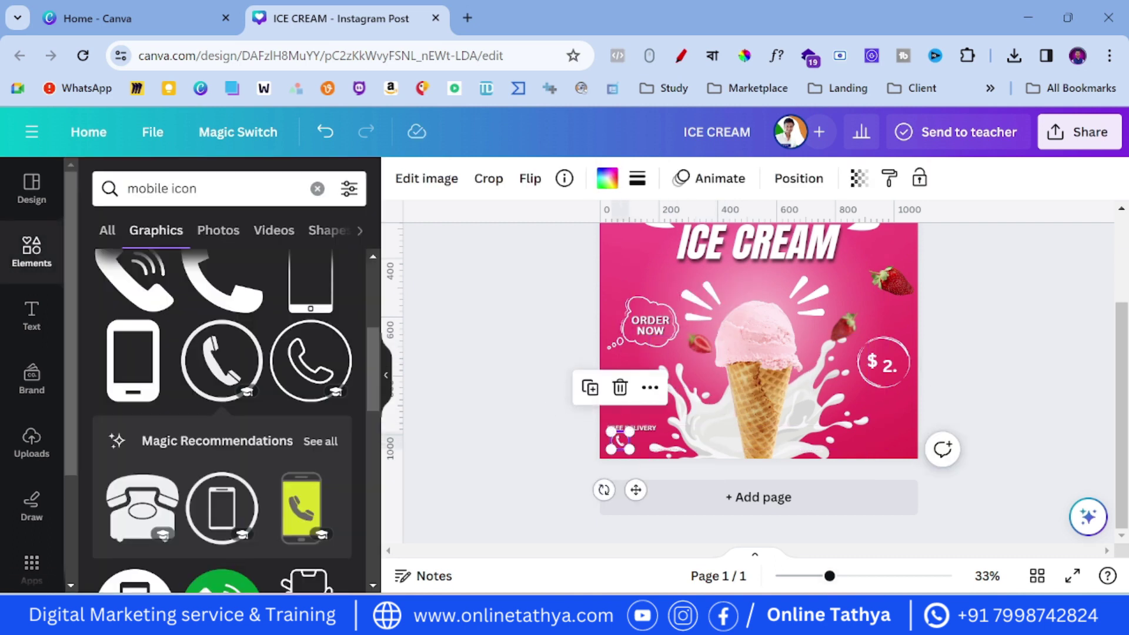
Step: Shrink the handset icon further and position it just below the start of the FREE DELIVERY text
left_click(889, 575)
left_click(836, 575)
left_click(475, 499)
left_click(599, 455)
left_click_drag(609, 464, 630, 446)
left_click(577, 461)
left_click(593, 454)
left_click(526, 465)
left_click(587, 454)
Step: Duplicate the FREE DELIVERY text beside the handset icon and replace the copy's wording with the contact phone number
left_click(605, 440)
left_click(590, 400)
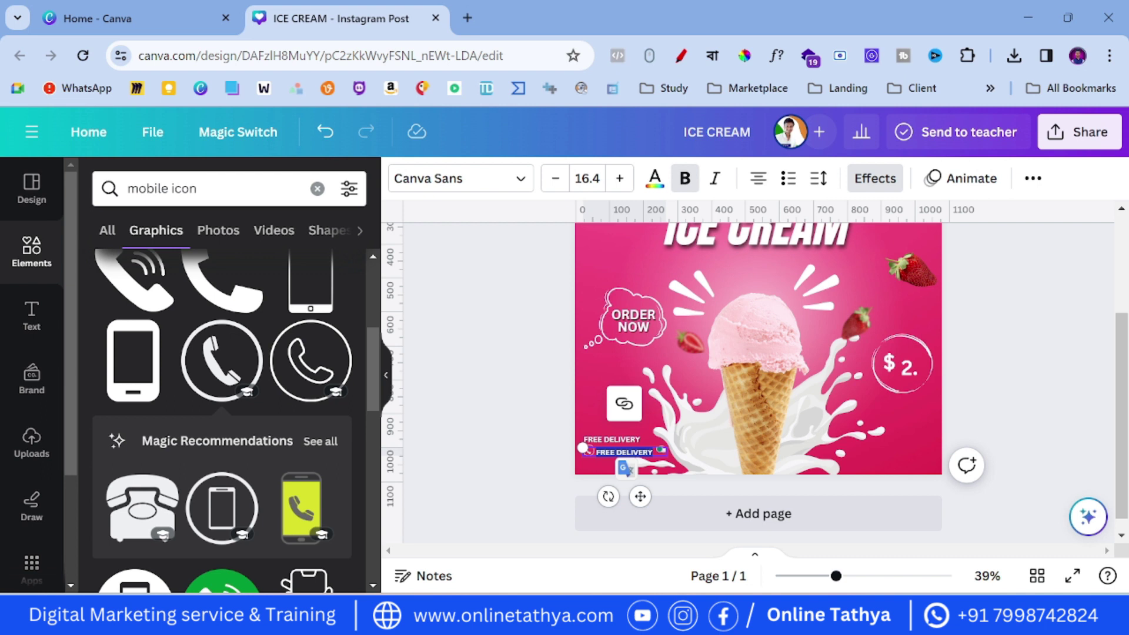
key("BackSpace")
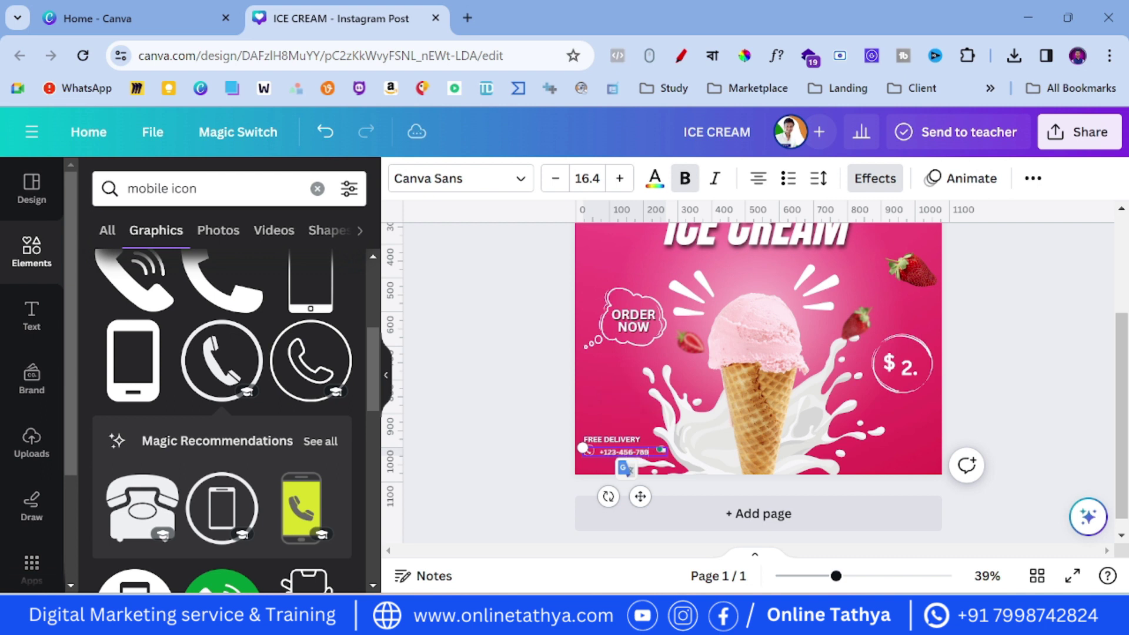
left_click(478, 396)
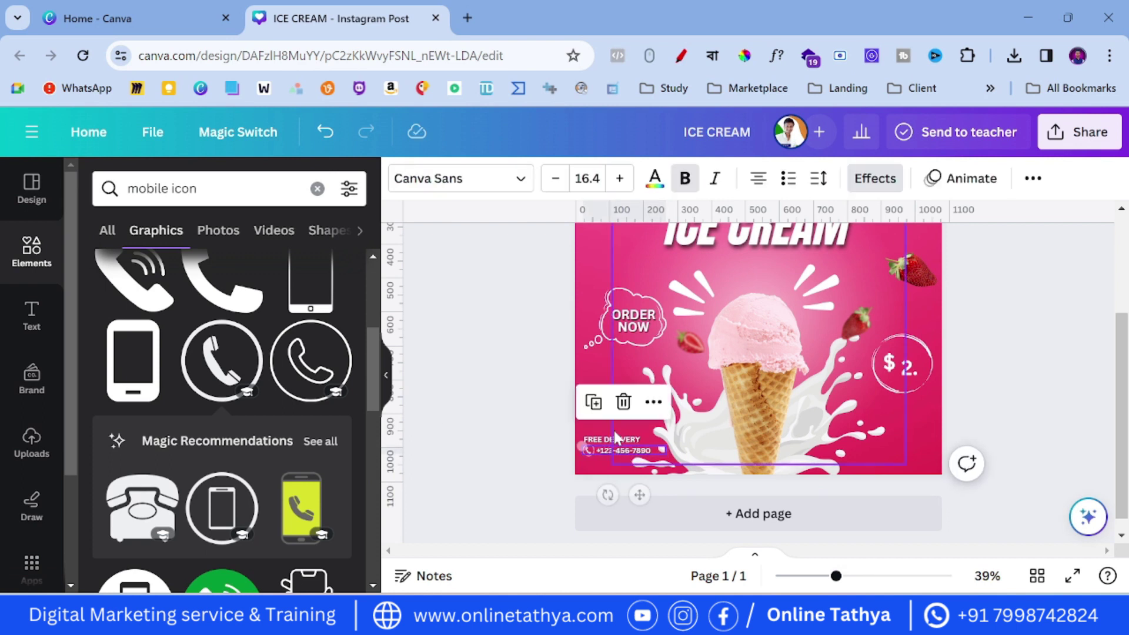
Step: Nudge the FREE DELIVERY text to the right so it lines up above the phone number
left_click(614, 439)
key("shift+Right")
key("shift+Right")
key("shift+Right")
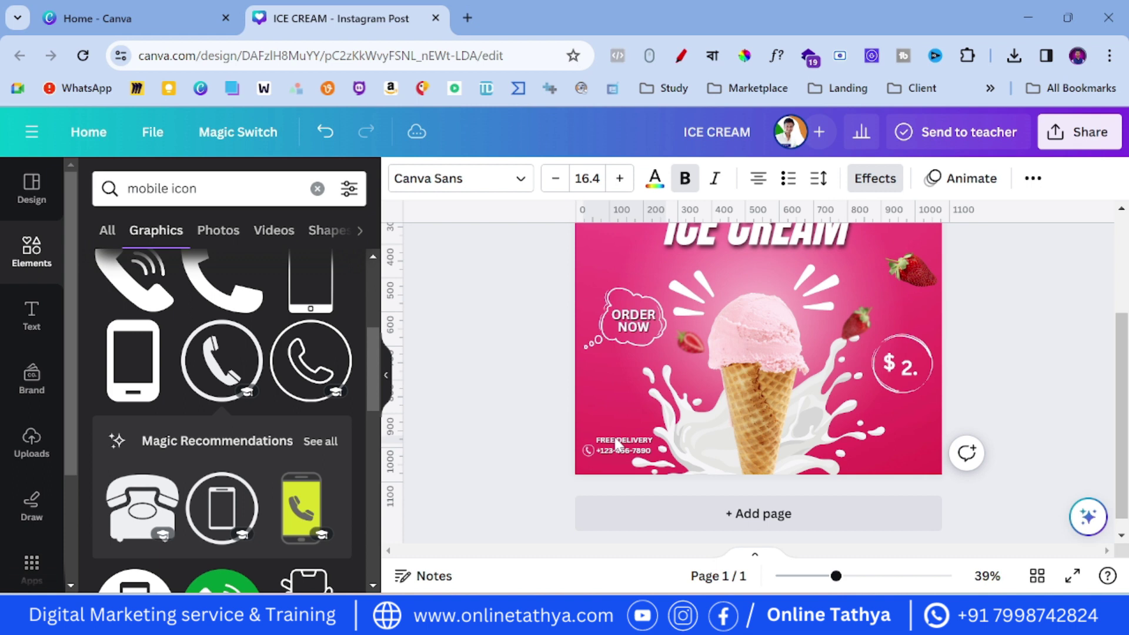
Step: Search the graphics for "DOTTED" and add the row of three large dots to the post
scroll(542, 435, "up", 2)
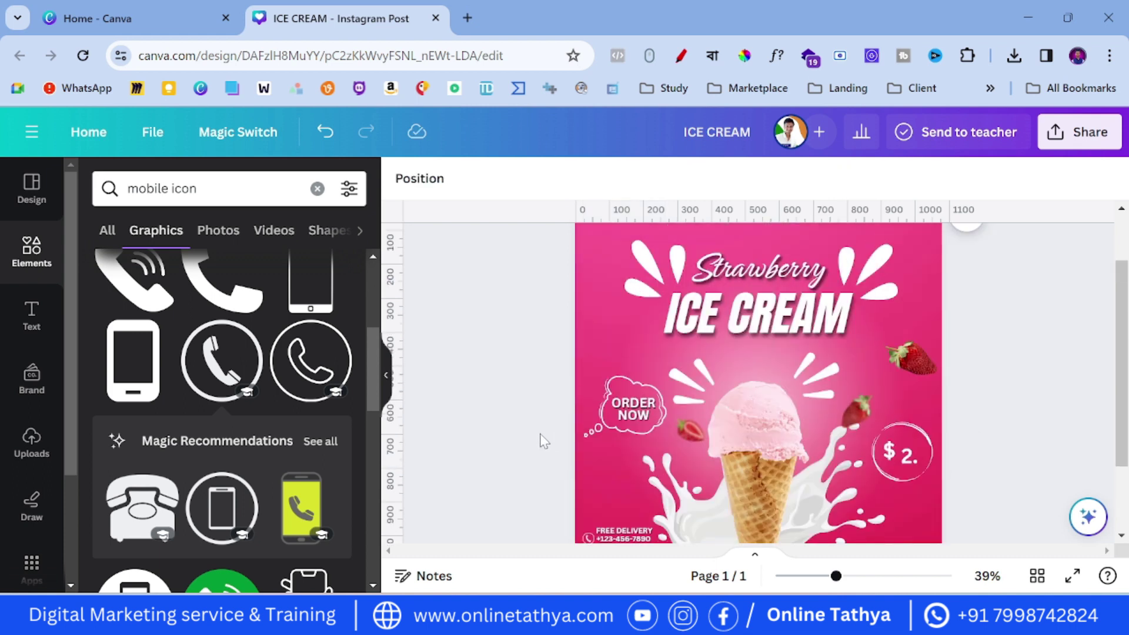
scroll(539, 438, "up", 1)
left_click(317, 188)
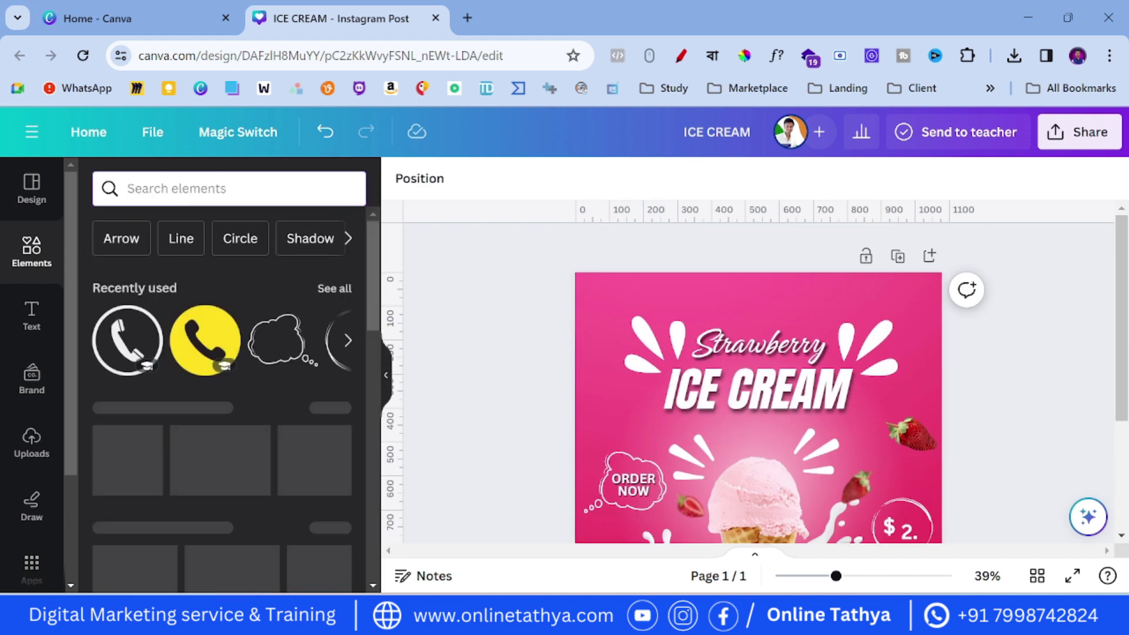
type("DOTTED")
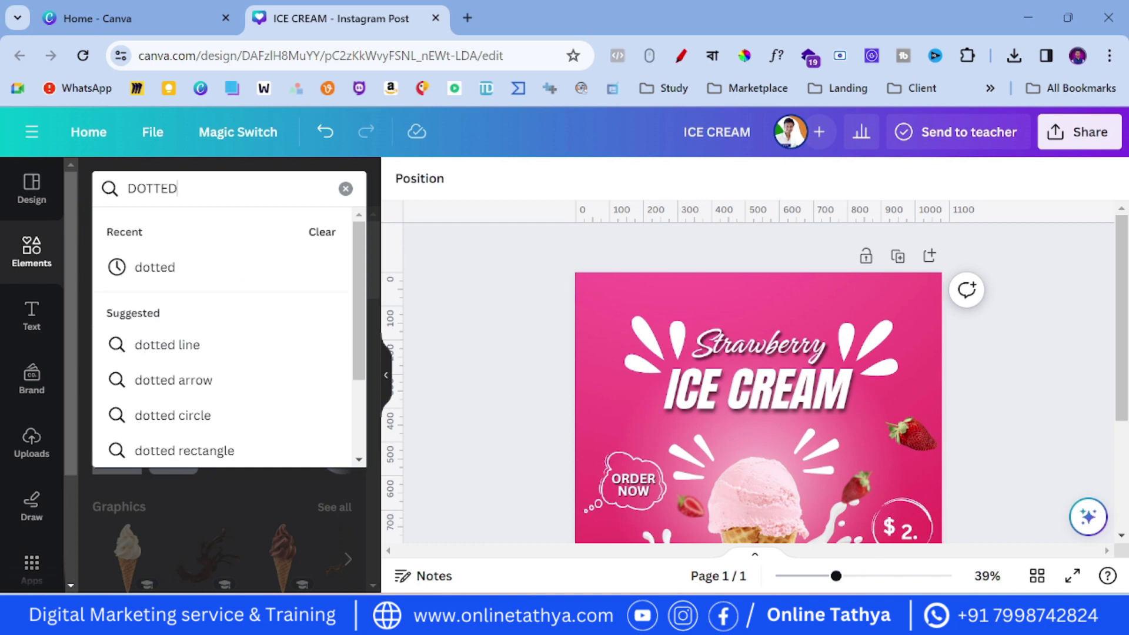
key("Return")
left_click(333, 332)
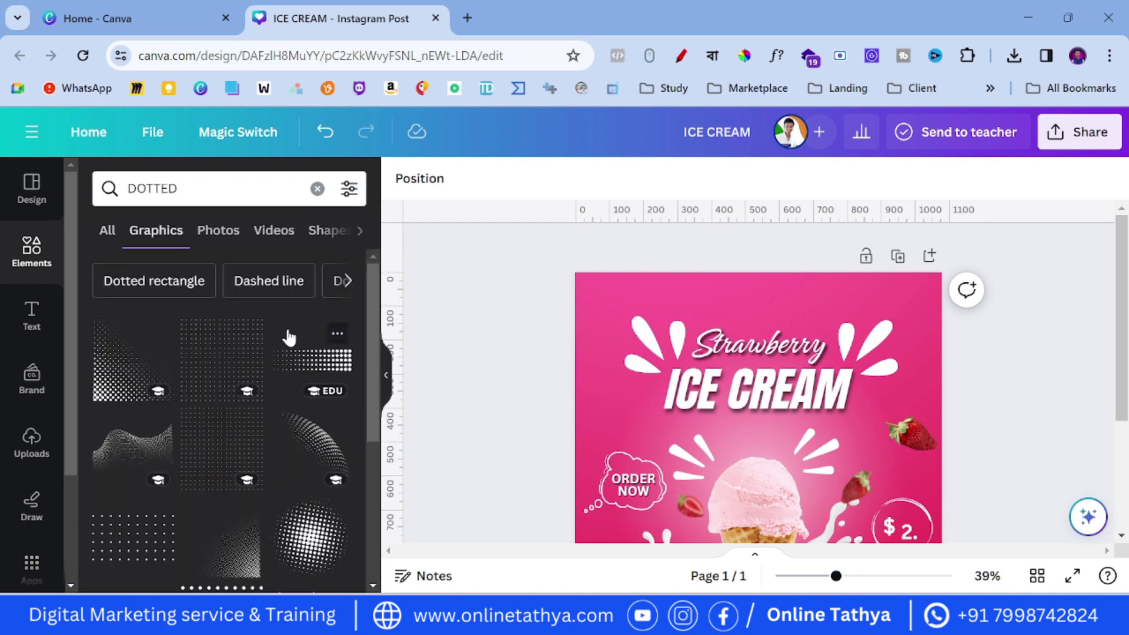
scroll(289, 337, "down", 10)
scroll(288, 344, "down", 5)
left_click(140, 366)
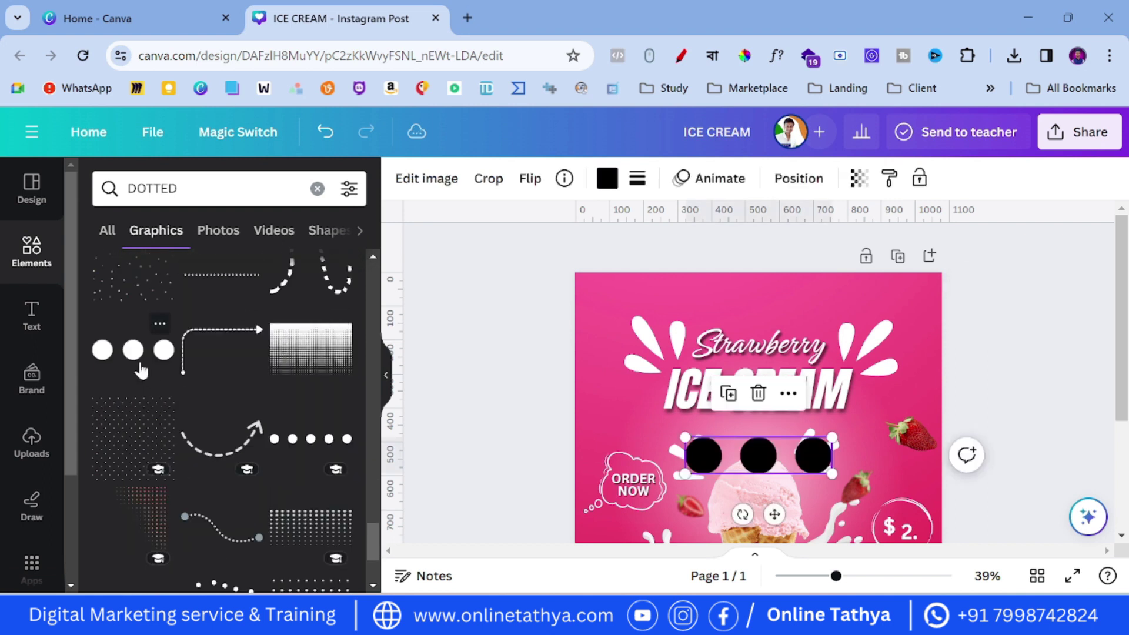
Step: Colour the three dots white and move them up over the title
left_click(607, 178)
left_click(190, 285)
left_click_drag(775, 515, 815, 439)
left_click_drag(755, 431, 716, 413)
left_click(325, 131)
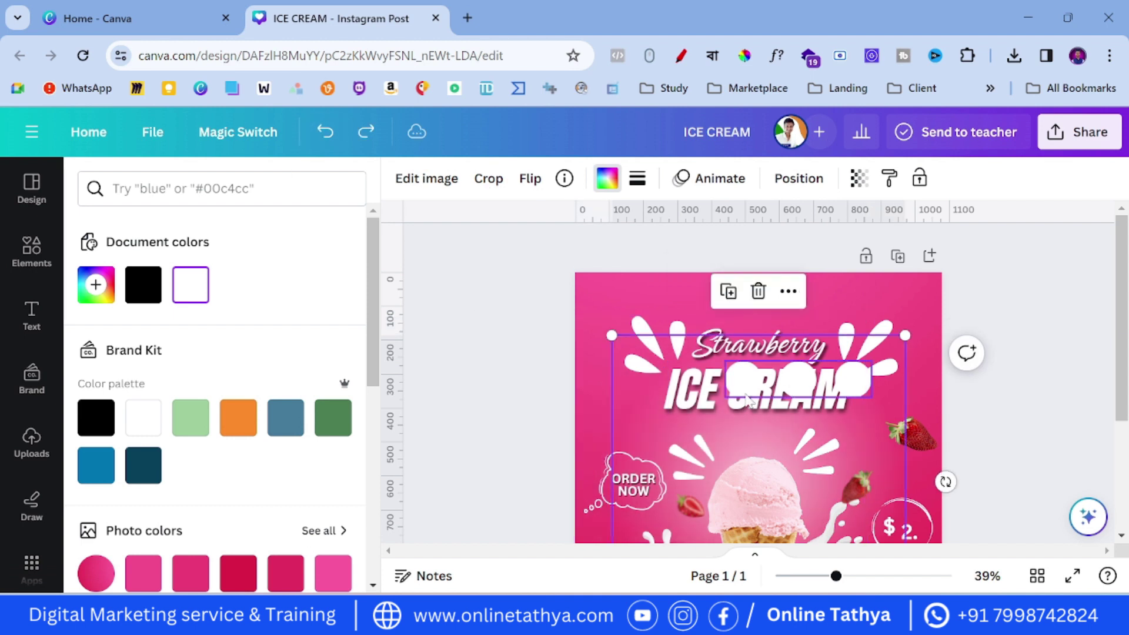
left_click(795, 382)
left_click_drag(815, 438, 779, 409)
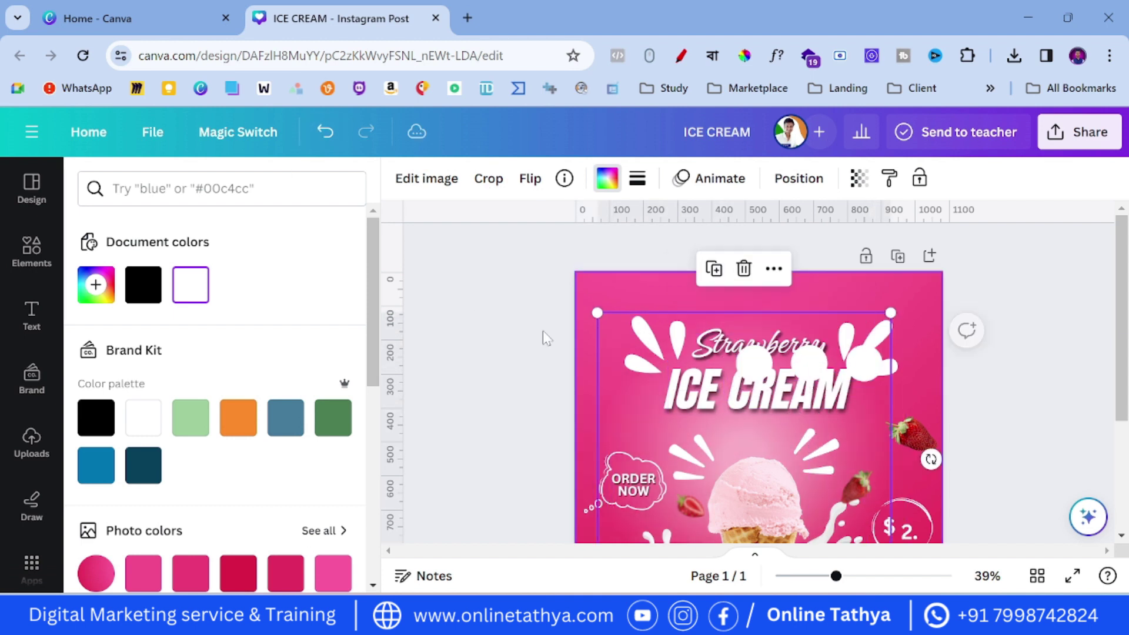
left_click(325, 132)
Step: Turn the three white dots into a vertical column, shrink them and place them near the post's upper-right corner
left_click(768, 395)
left_click_drag(787, 370, 798, 321)
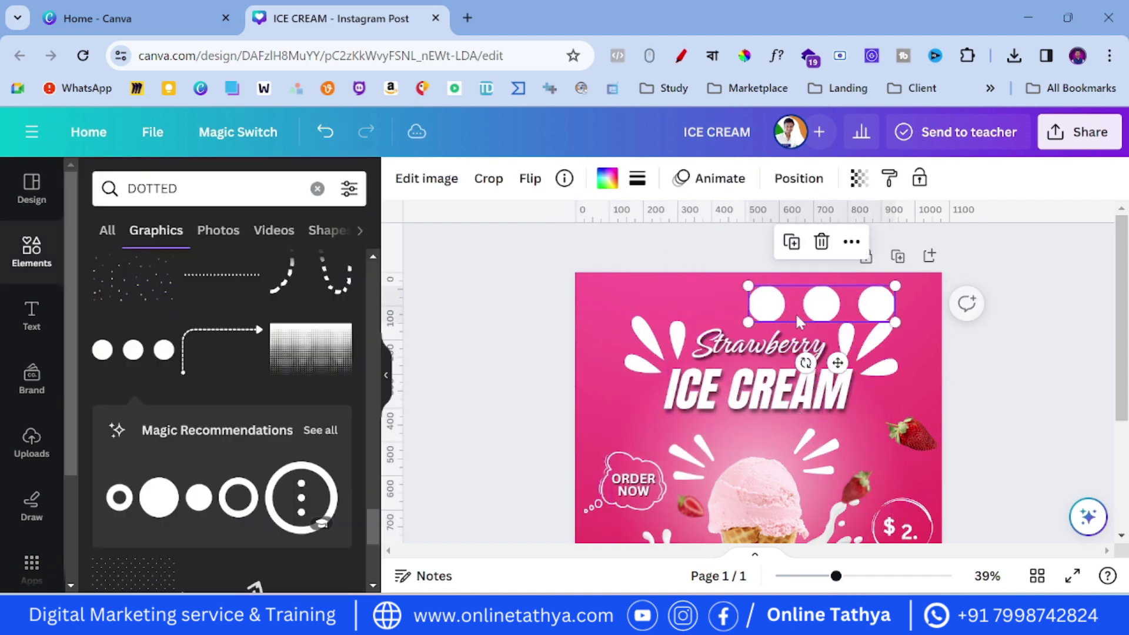
left_click_drag(798, 376, 911, 324)
left_click_drag(839, 377, 825, 318)
left_click_drag(811, 301, 910, 361)
left_click(988, 398)
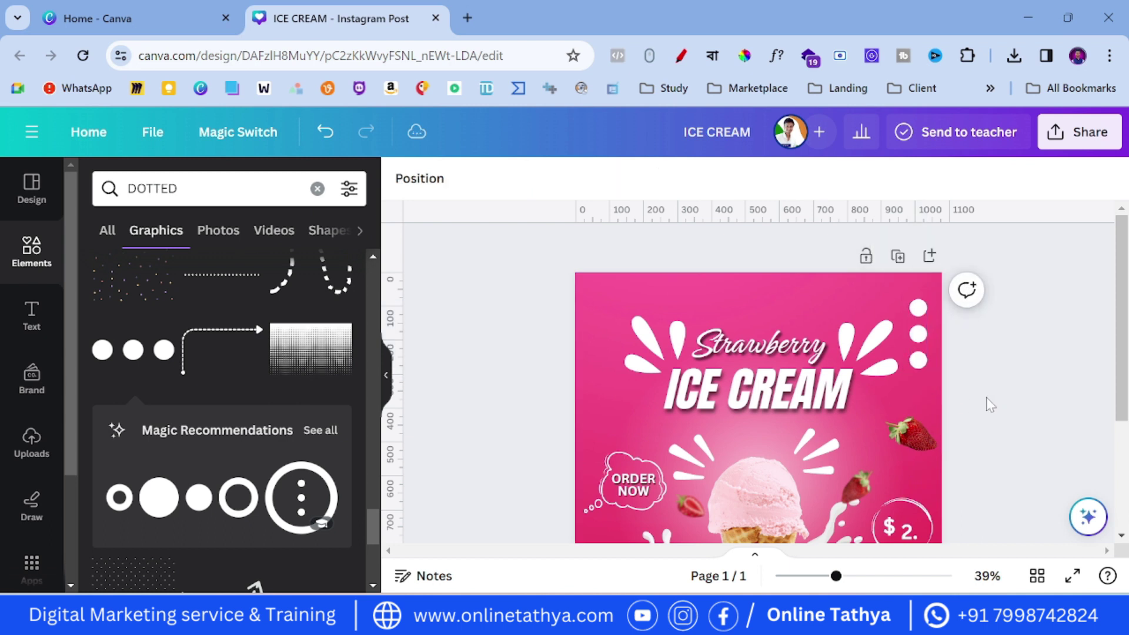
left_click(918, 347)
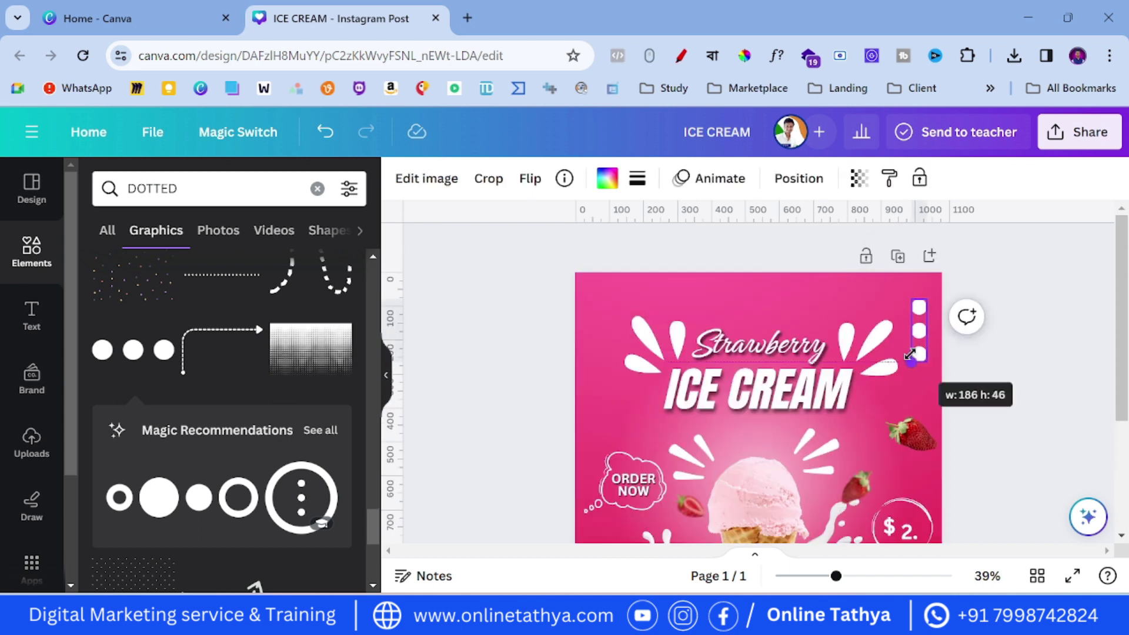